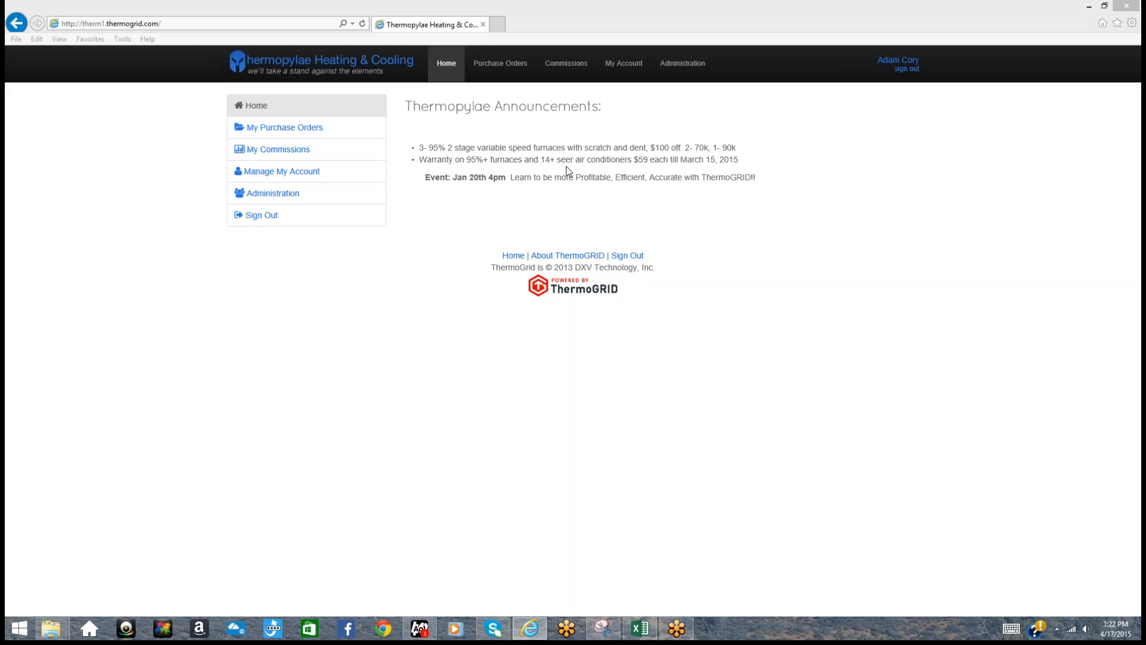
Export the service catalog from the administration area and open ServiceCatalog.xls in Excel with editing enabled
{"action": "left_click", "coordinate": [682, 67]}
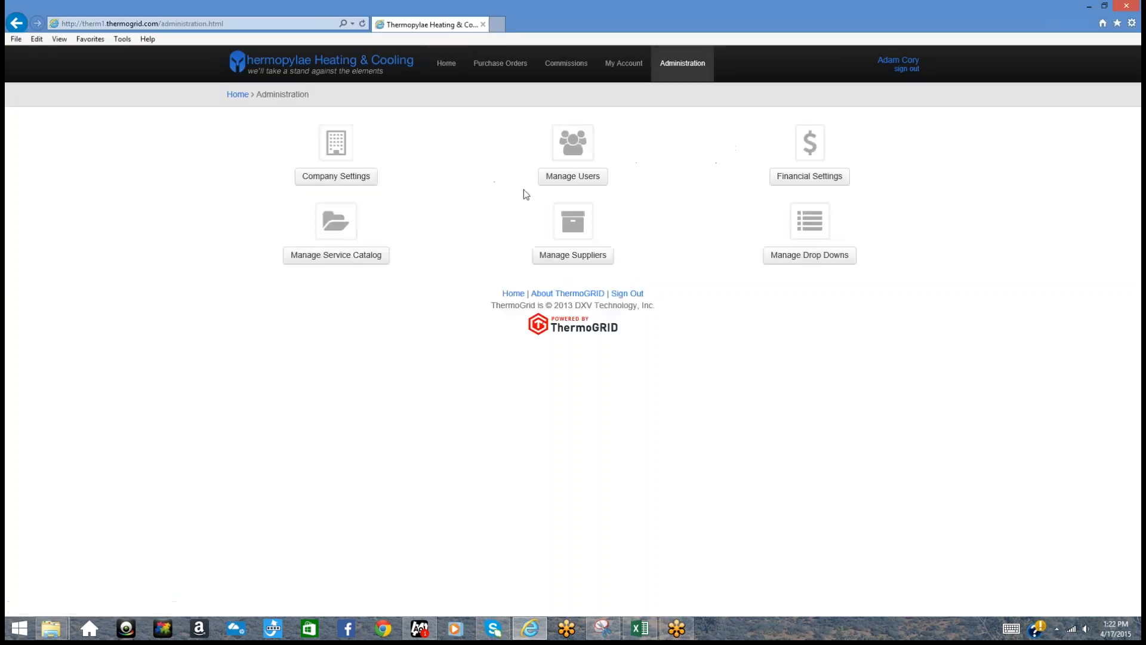
{"action": "left_click", "coordinate": [319, 262]}
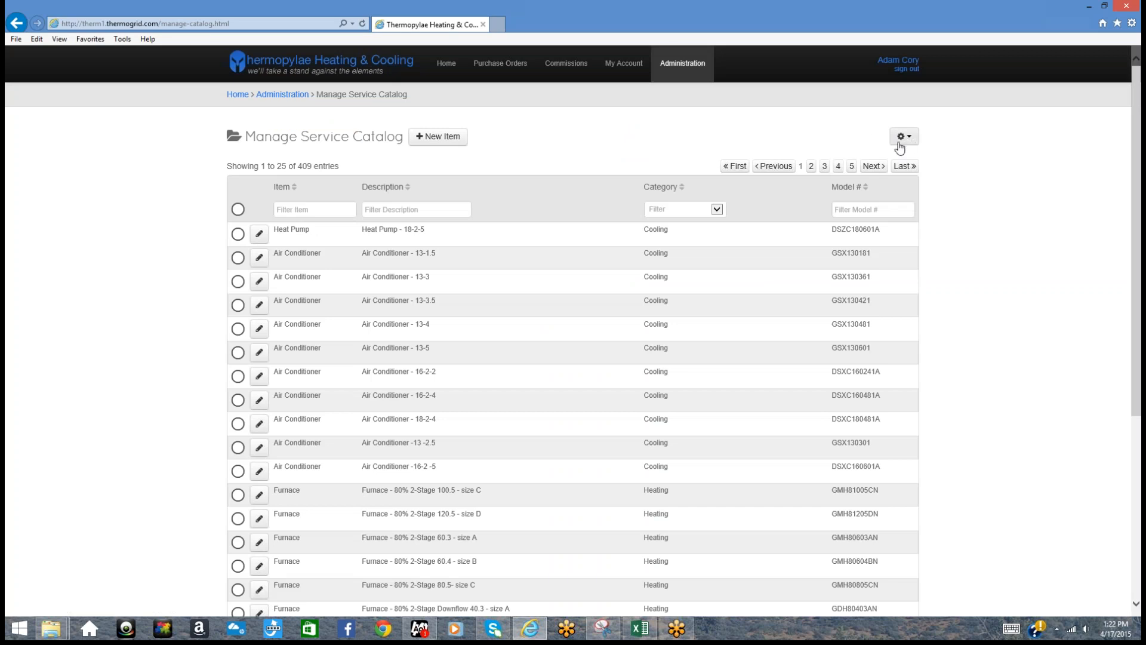
{"action": "left_click", "coordinate": [907, 139]}
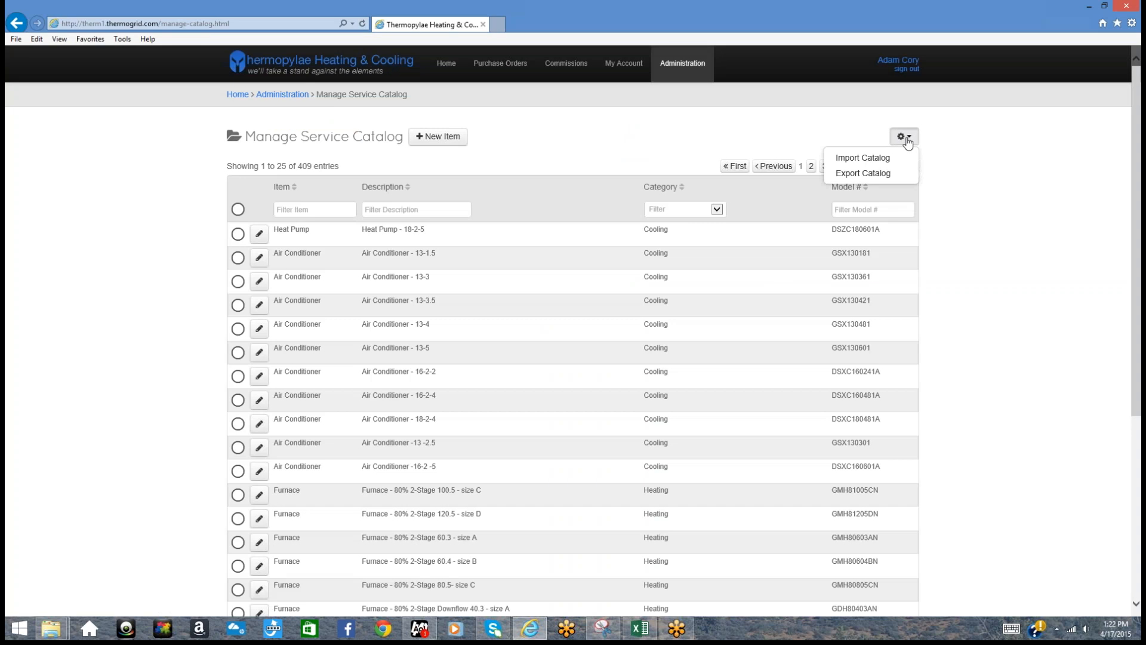
{"action": "left_click", "coordinate": [864, 174]}
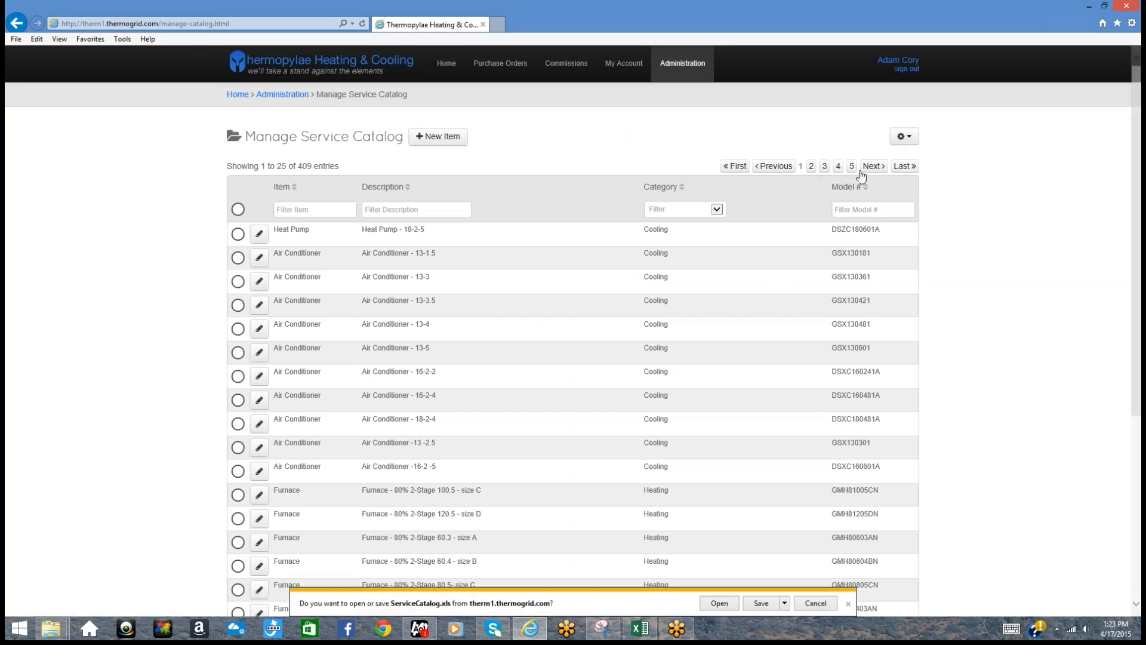
{"action": "left_click", "coordinate": [719, 603]}
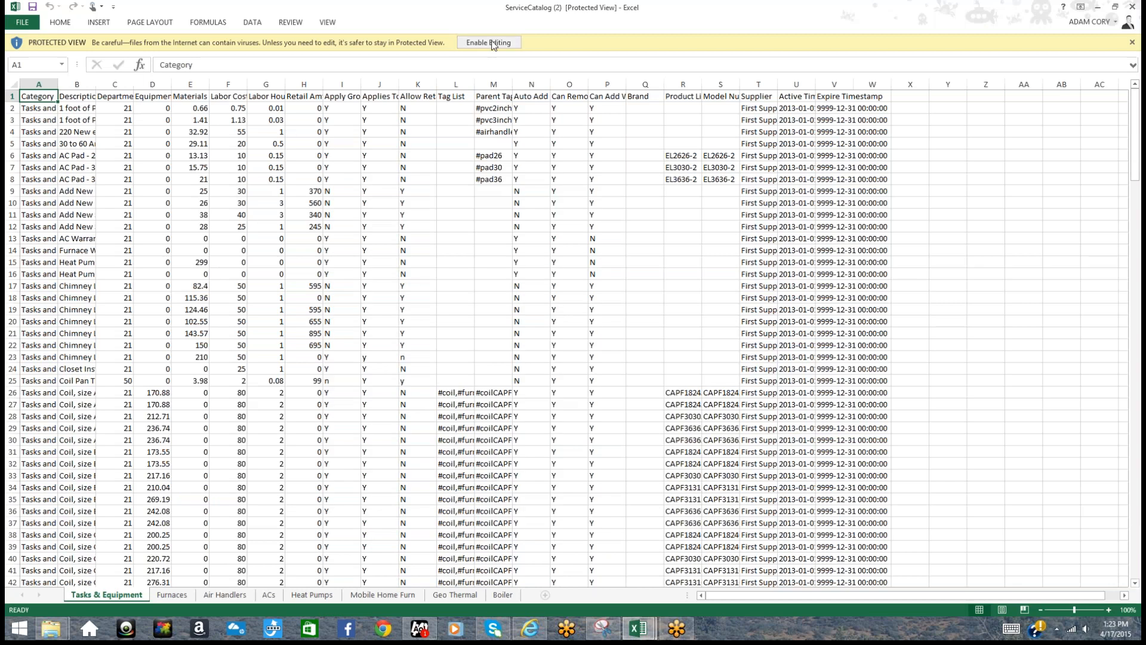
{"action": "left_click", "coordinate": [492, 46]}
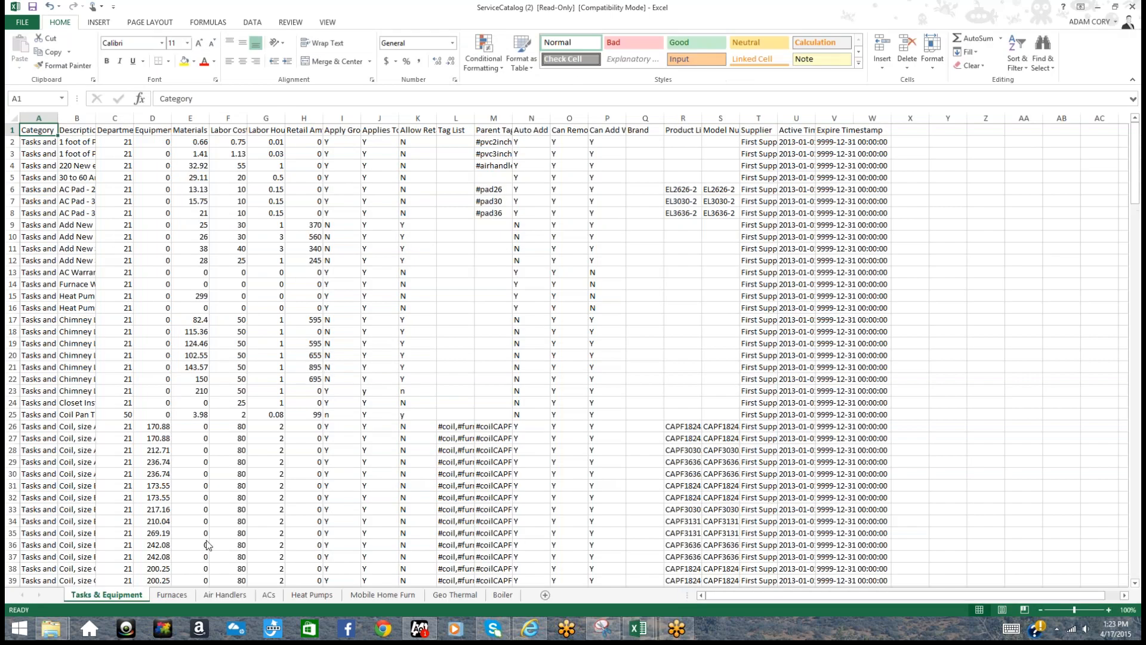
Go to the empty rows below the data on the ACs sheet, then switch to the Grandaire pricing workbook
{"action": "left_click", "coordinate": [269, 596]}
{"action": "scroll", "coordinate": [339, 394], "scroll_direction": "down", "scroll_amount": 13}
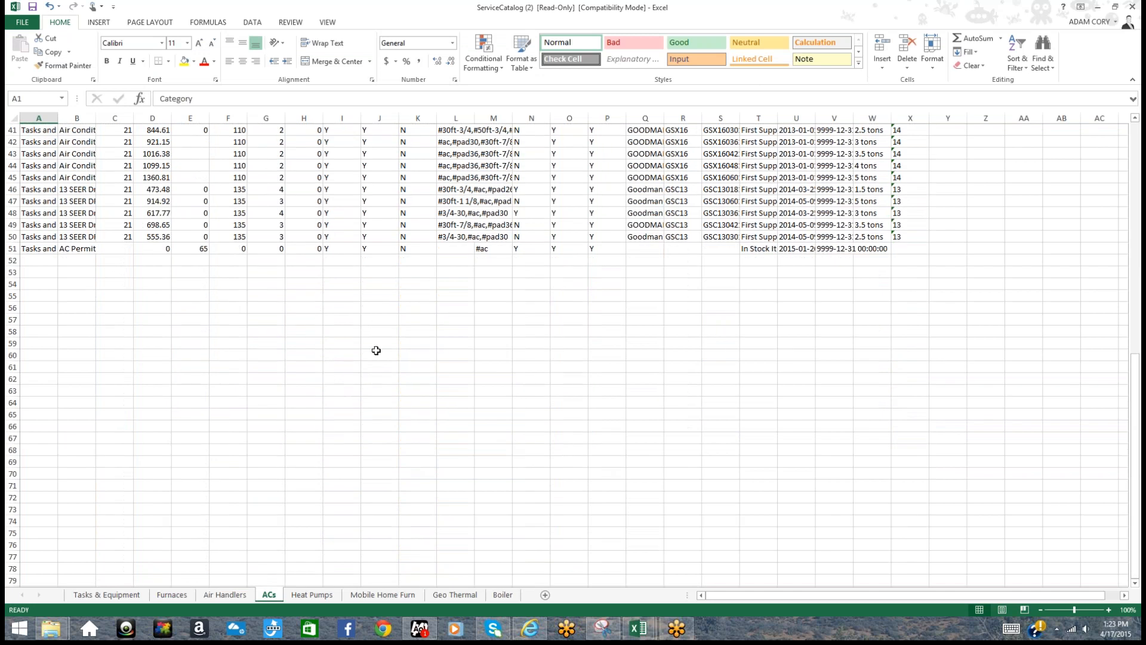
{"action": "mouse_move", "coordinate": [639, 627]}
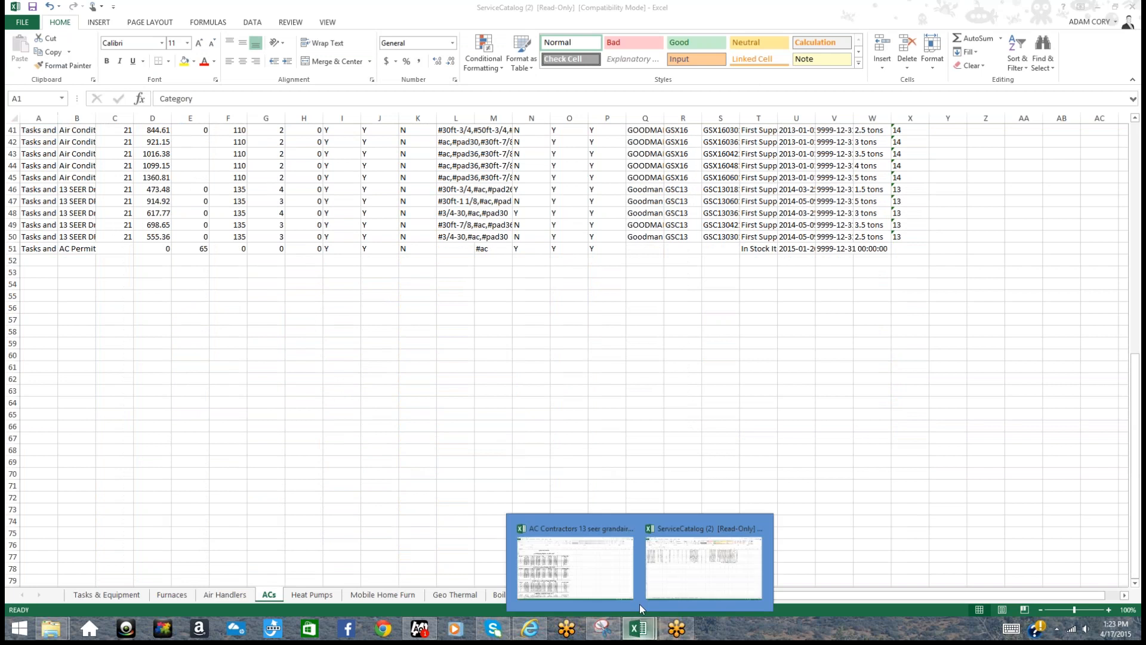
{"action": "left_click", "coordinate": [625, 574]}
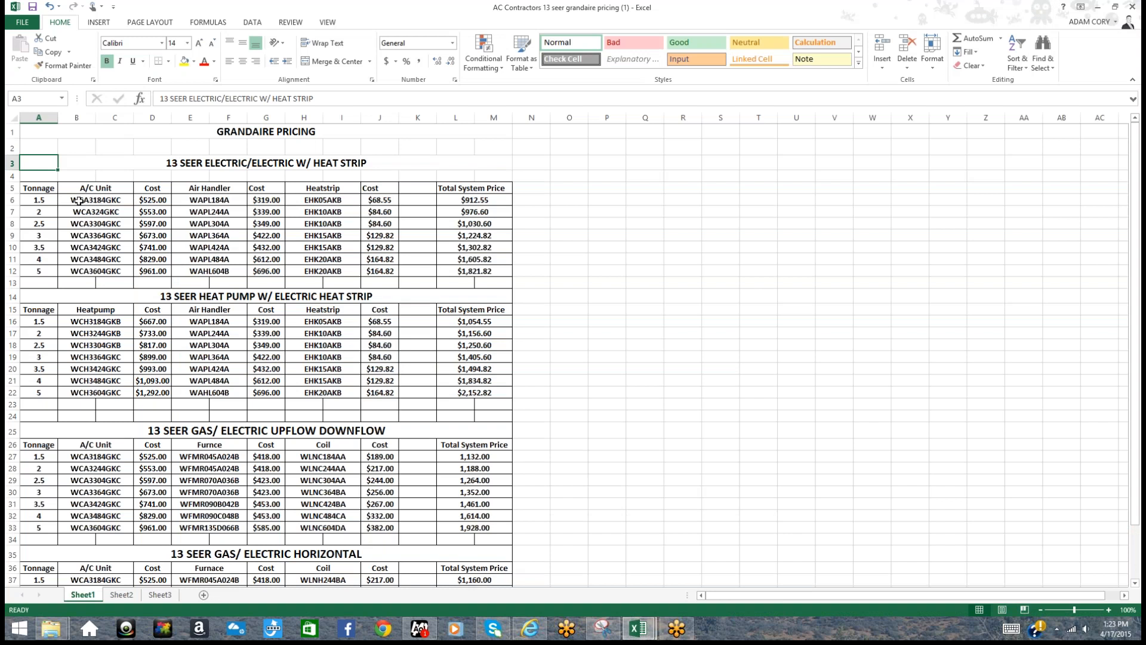
Copy the A/C unit model numbers in B6:B12 of the pricing workbook into the catalog's ACs sheet starting at S53
{"action": "left_click_drag", "start_coordinate": [79, 200], "coordinate": [78, 272]}
{"action": "key", "text": "ctrl+c"}
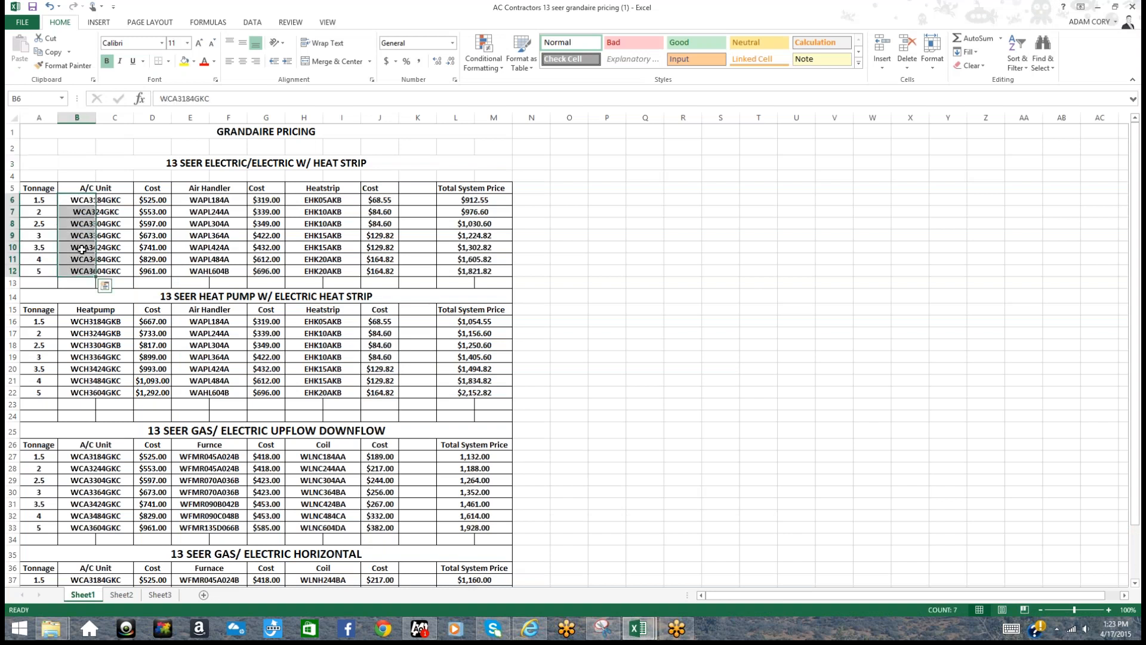
{"action": "right_click", "coordinate": [82, 247]}
{"action": "left_click", "coordinate": [98, 270]}
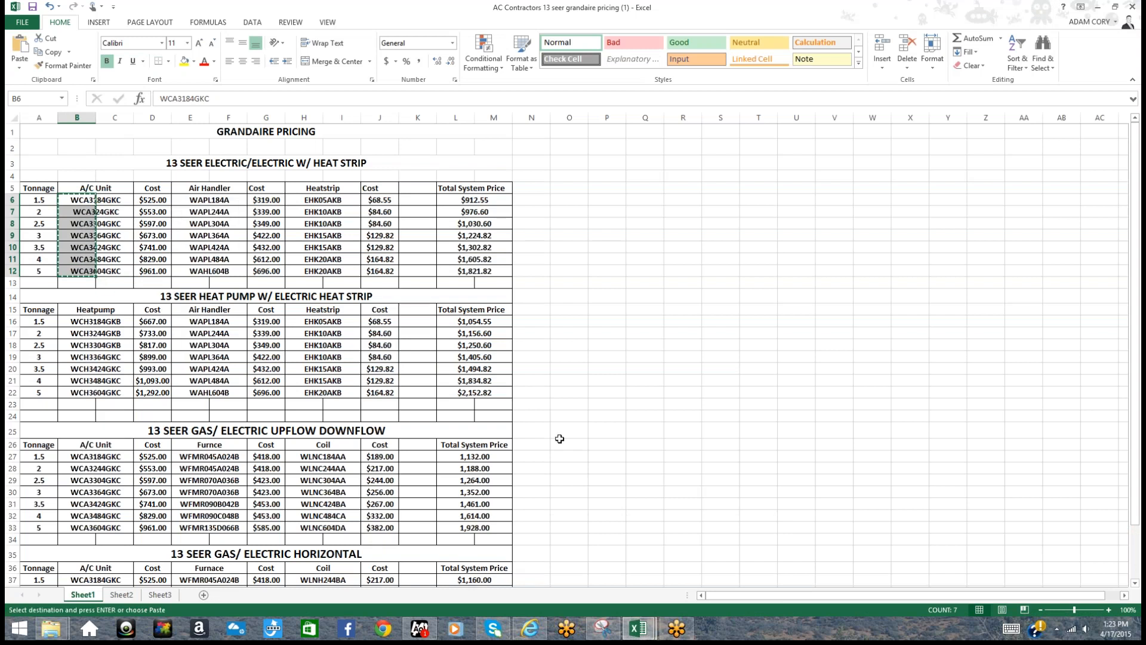
{"action": "mouse_move", "coordinate": [631, 627]}
{"action": "left_click", "coordinate": [663, 572]}
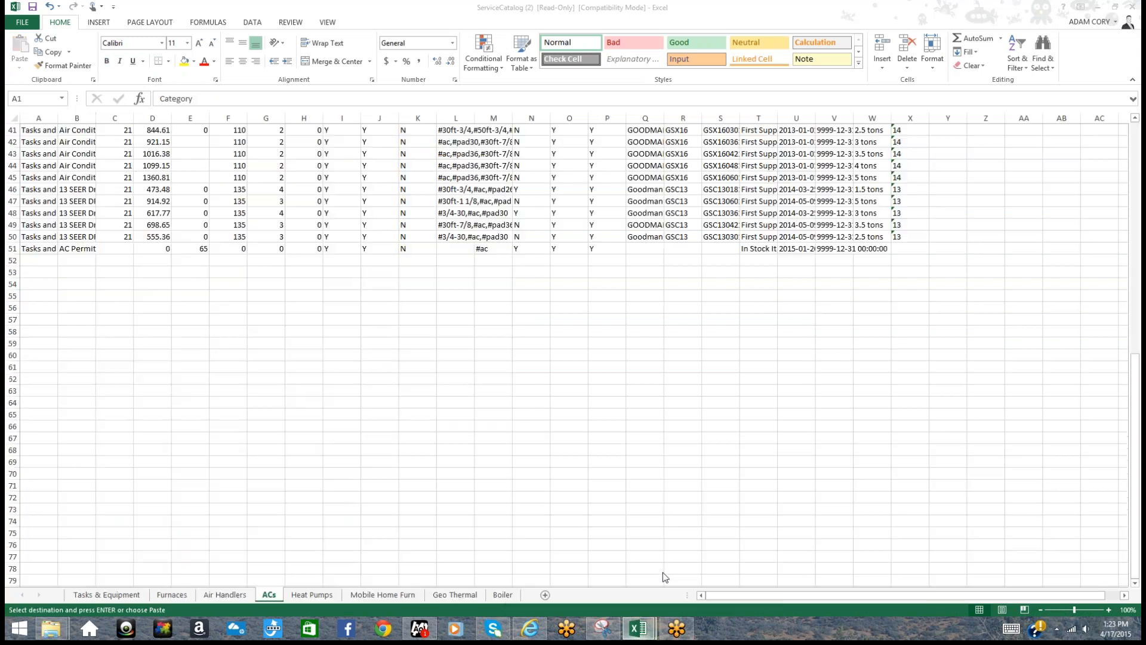
{"action": "left_click", "coordinate": [716, 272]}
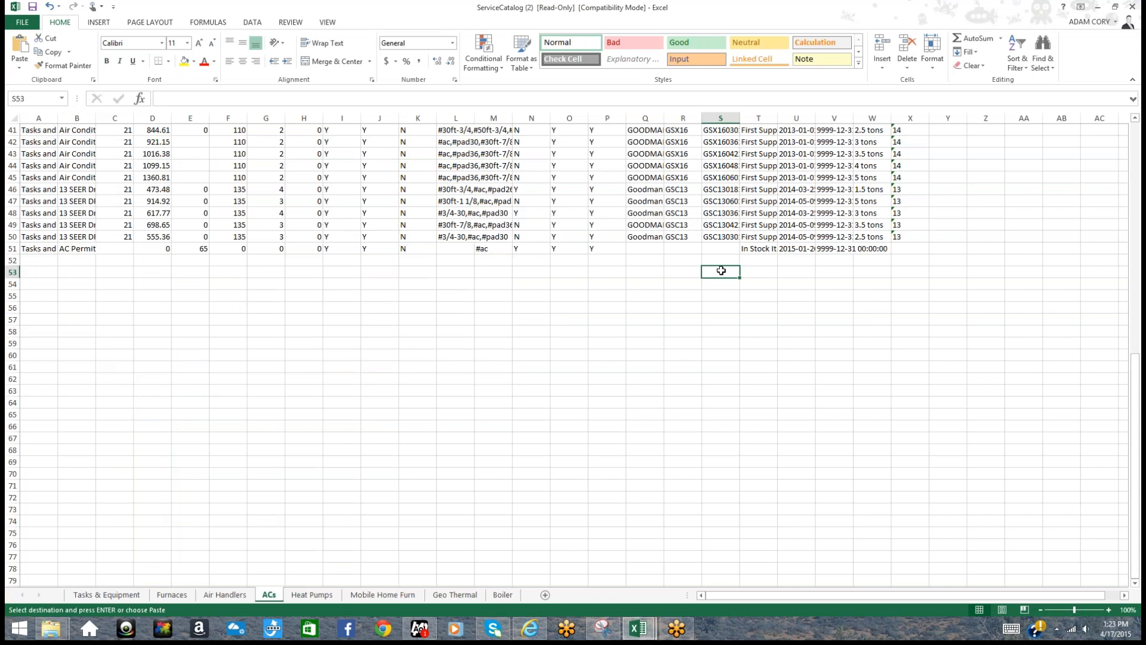
{"action": "right_click", "coordinate": [721, 271]}
{"action": "left_click", "coordinate": [744, 325]}
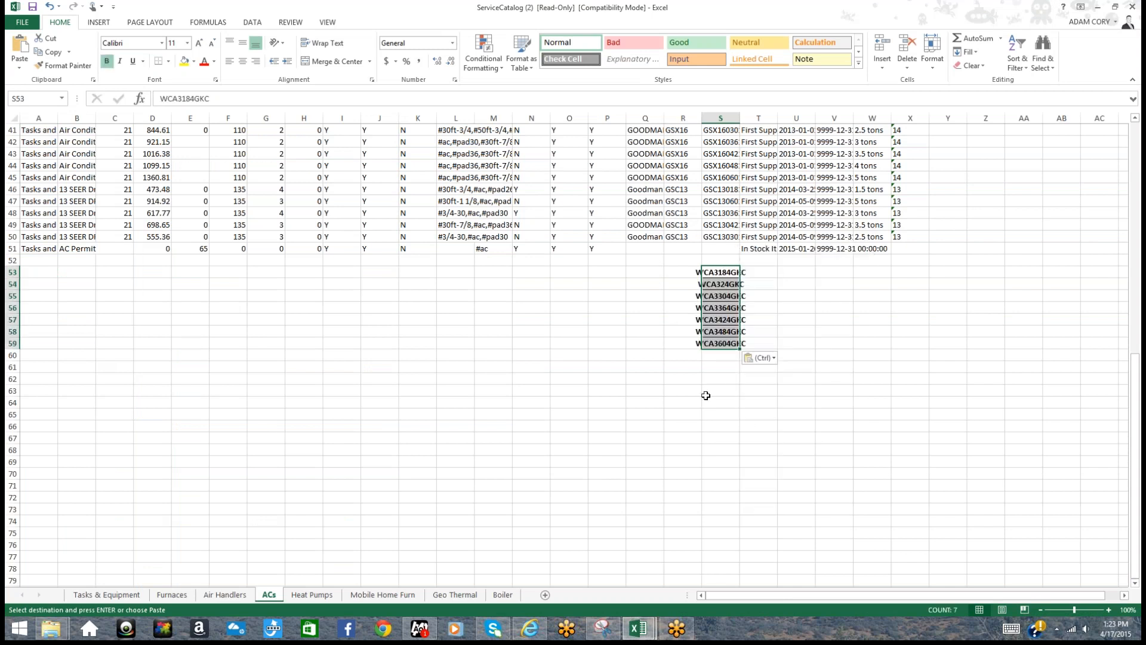
Copy the A/C unit costs in D6:D12 of the pricing workbook into D53:D59 of the catalog's ACs sheet
{"action": "mouse_move", "coordinate": [639, 630]}
{"action": "left_click", "coordinate": [612, 561]}
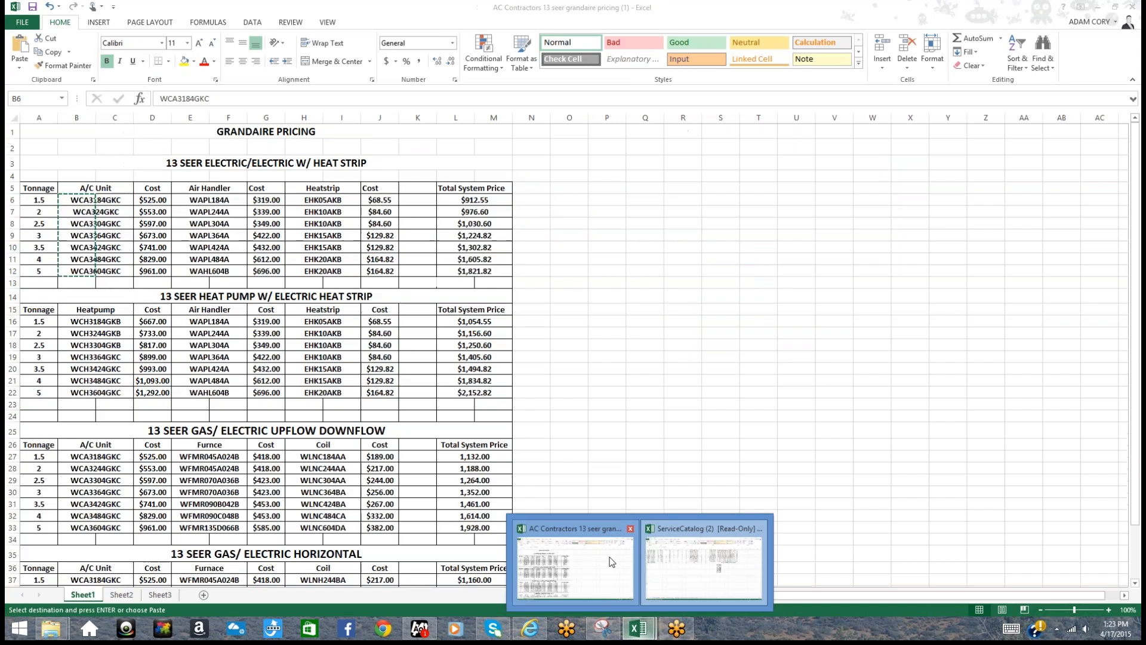
{"action": "left_click_drag", "start_coordinate": [153, 201], "coordinate": [151, 272]}
{"action": "right_click", "coordinate": [150, 263]}
{"action": "left_click", "coordinate": [185, 299]}
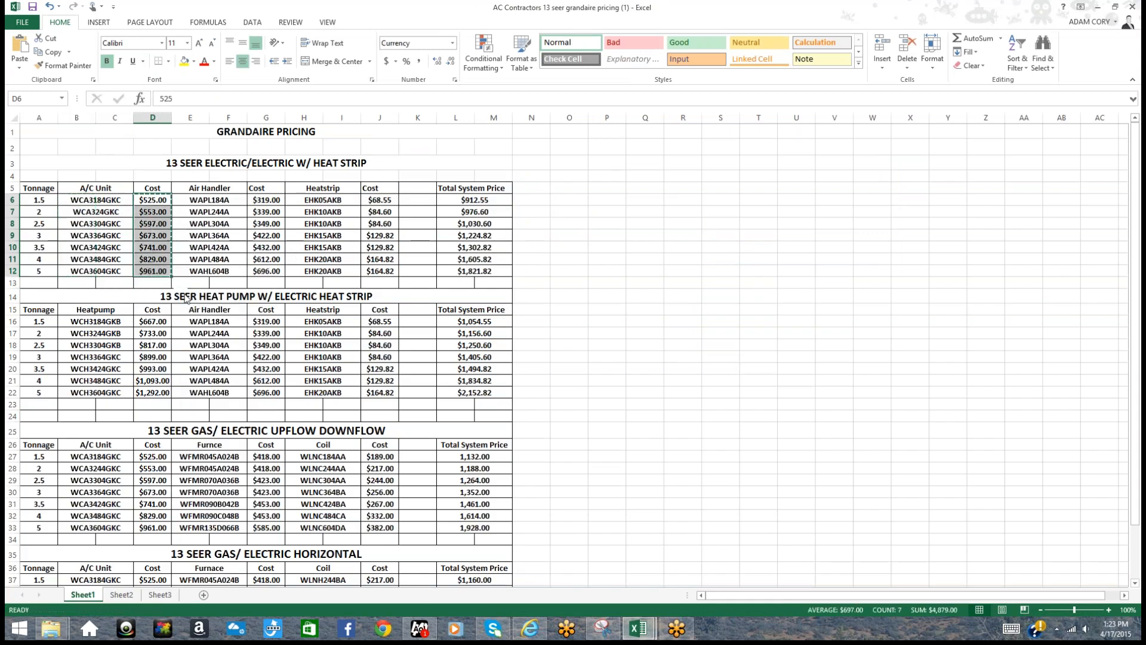
{"action": "mouse_move", "coordinate": [639, 630]}
{"action": "left_click", "coordinate": [699, 564]}
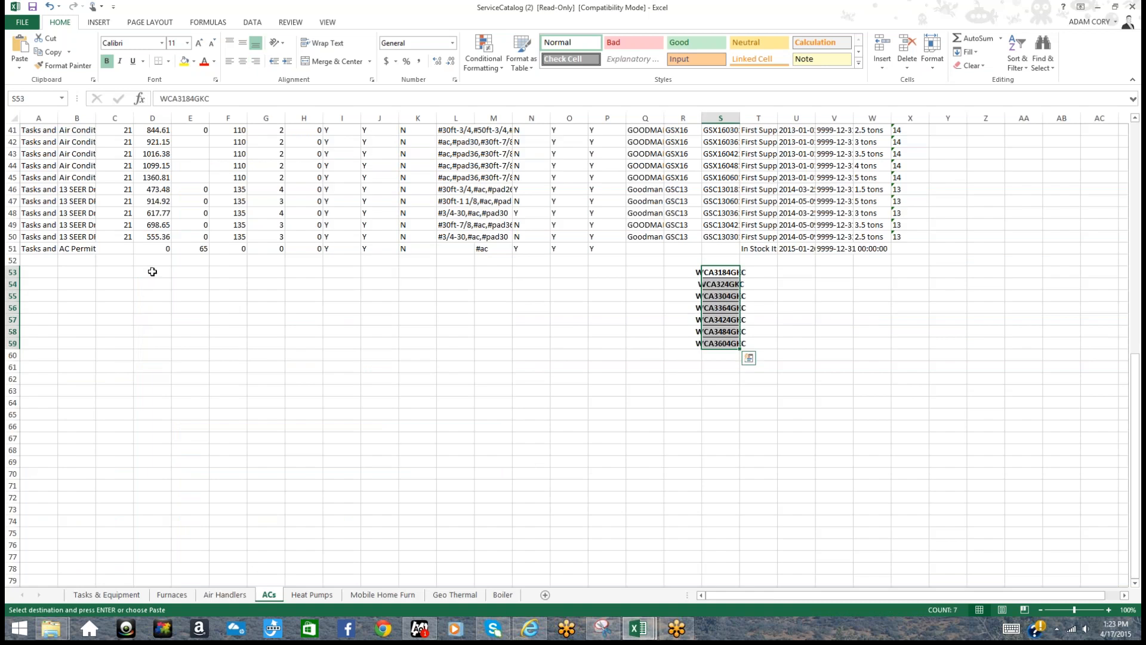
{"action": "left_click_drag", "start_coordinate": [149, 272], "coordinate": [152, 344]}
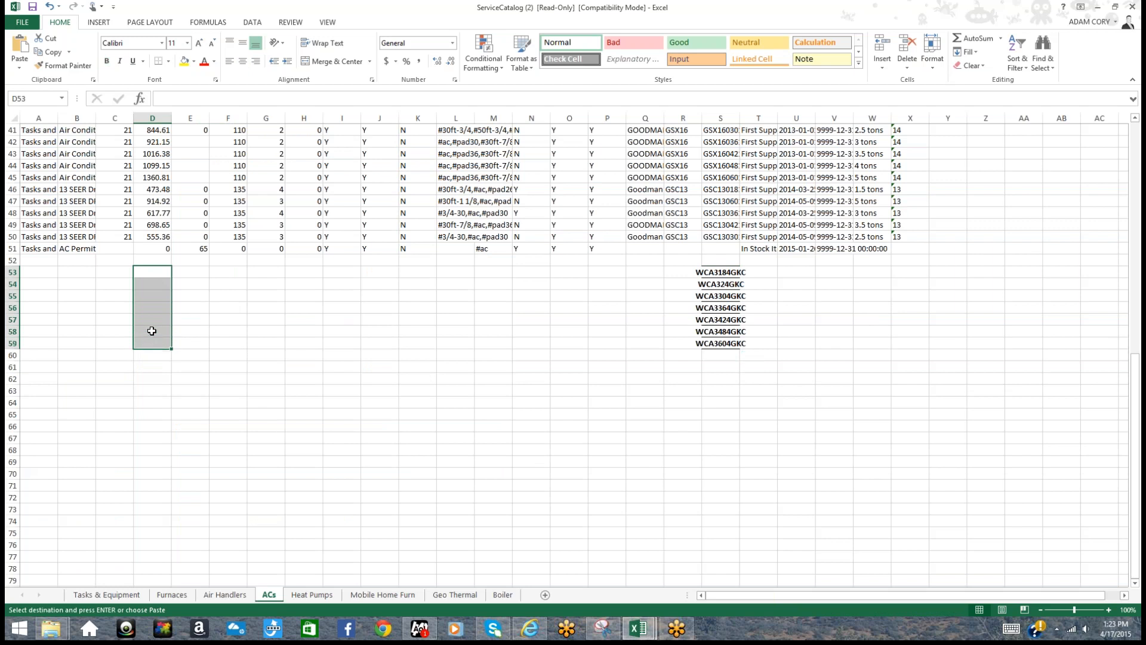
{"action": "right_click", "coordinate": [150, 328]}
{"action": "left_click", "coordinate": [181, 378]}
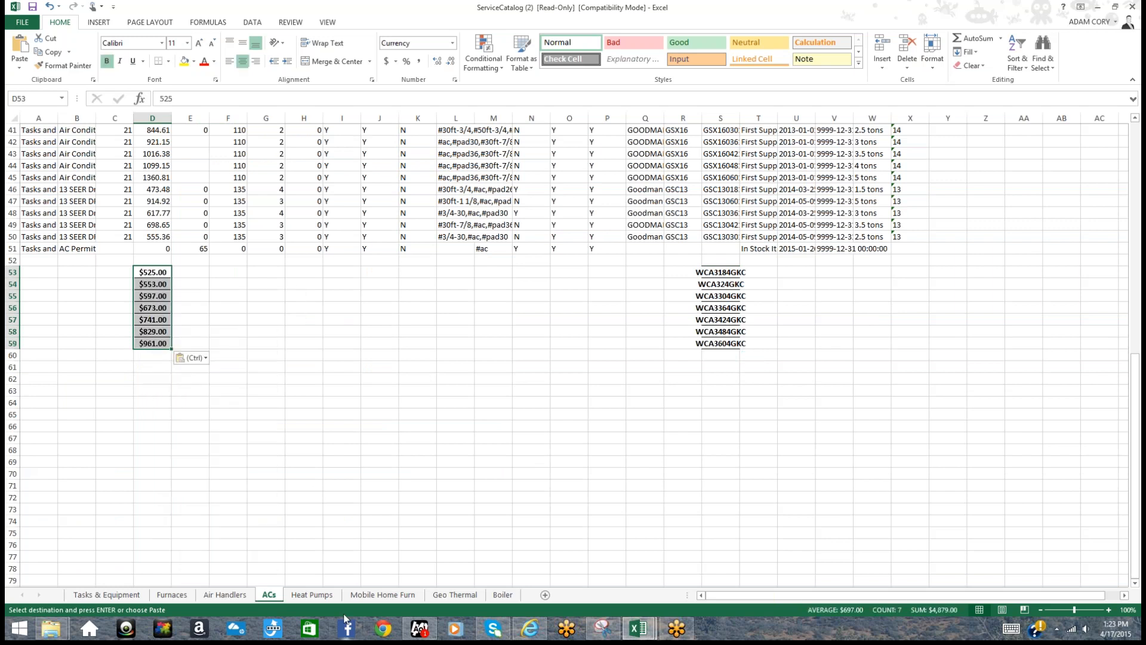
{"action": "left_click", "coordinate": [638, 628]}
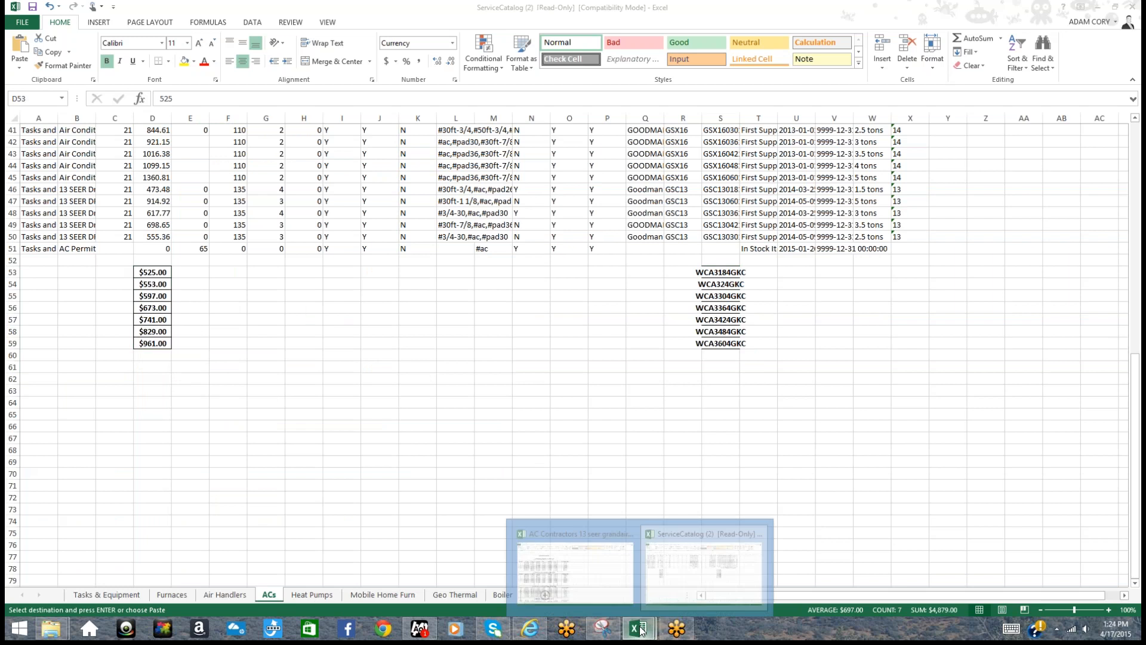
{"action": "left_click", "coordinate": [667, 543]}
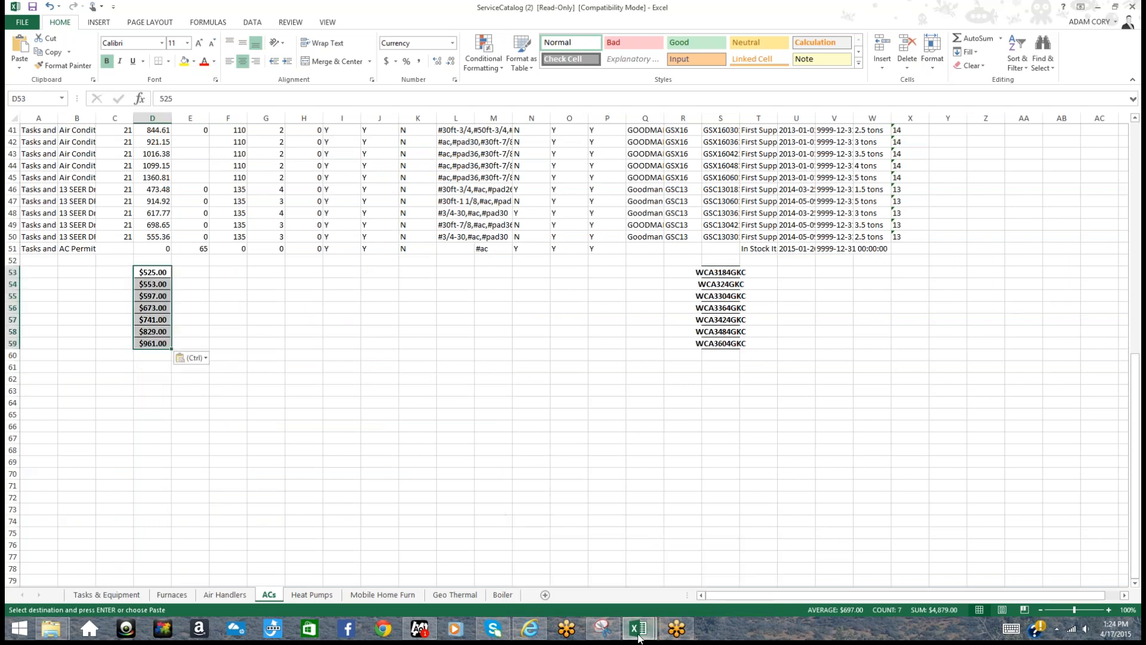
{"action": "left_click", "coordinate": [638, 630]}
{"action": "left_click", "coordinate": [611, 580]}
{"action": "left_click_drag", "start_coordinate": [35, 200], "coordinate": [41, 270]}
{"action": "right_click", "coordinate": [41, 270]}
{"action": "left_click", "coordinate": [61, 306]}
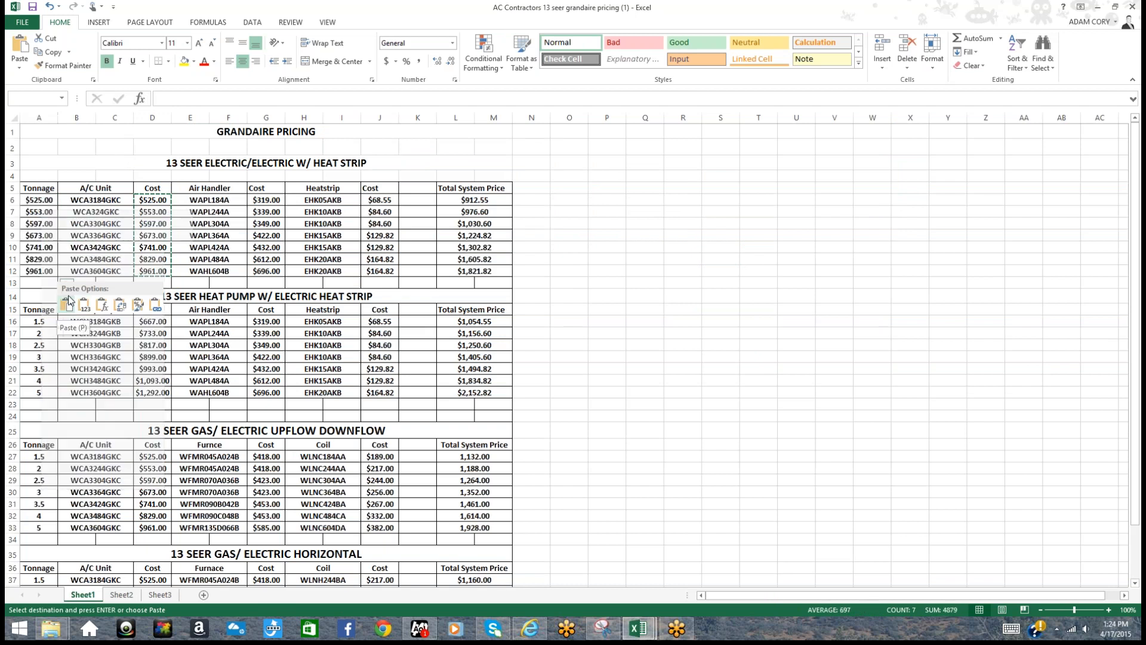
{"action": "key", "text": "ctrl+z"}
Copy the tonnage values in A6:A12 of the pricing workbook into the catalog's ACs sheet starting at W53
{"action": "right_click", "coordinate": [43, 254]}
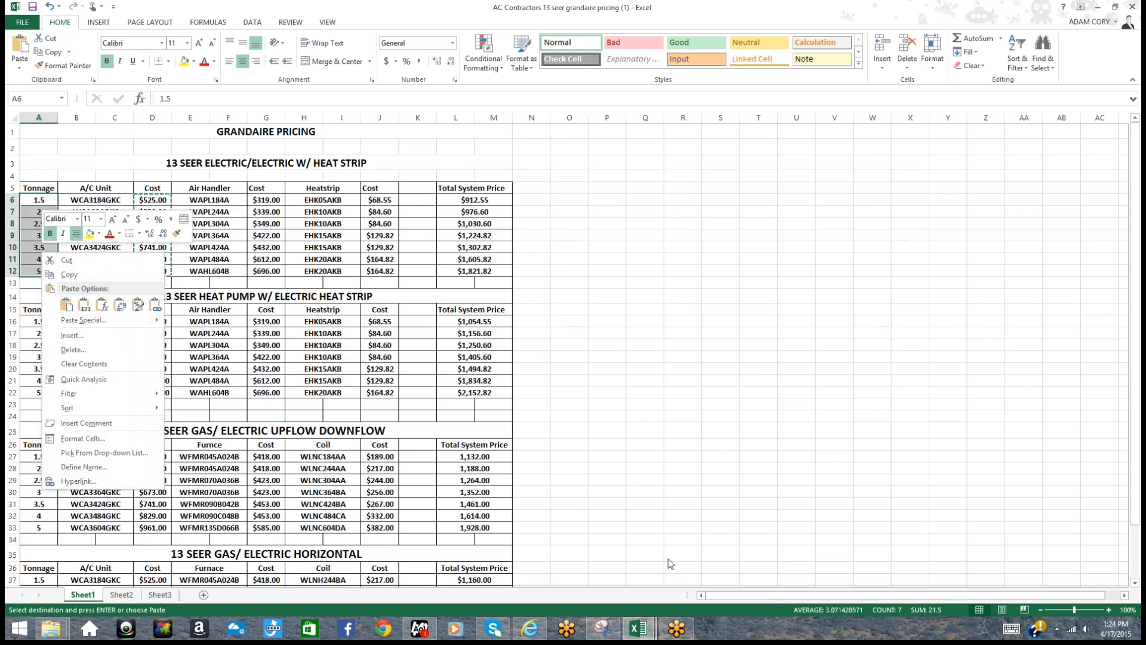
{"action": "left_click", "coordinate": [69, 274]}
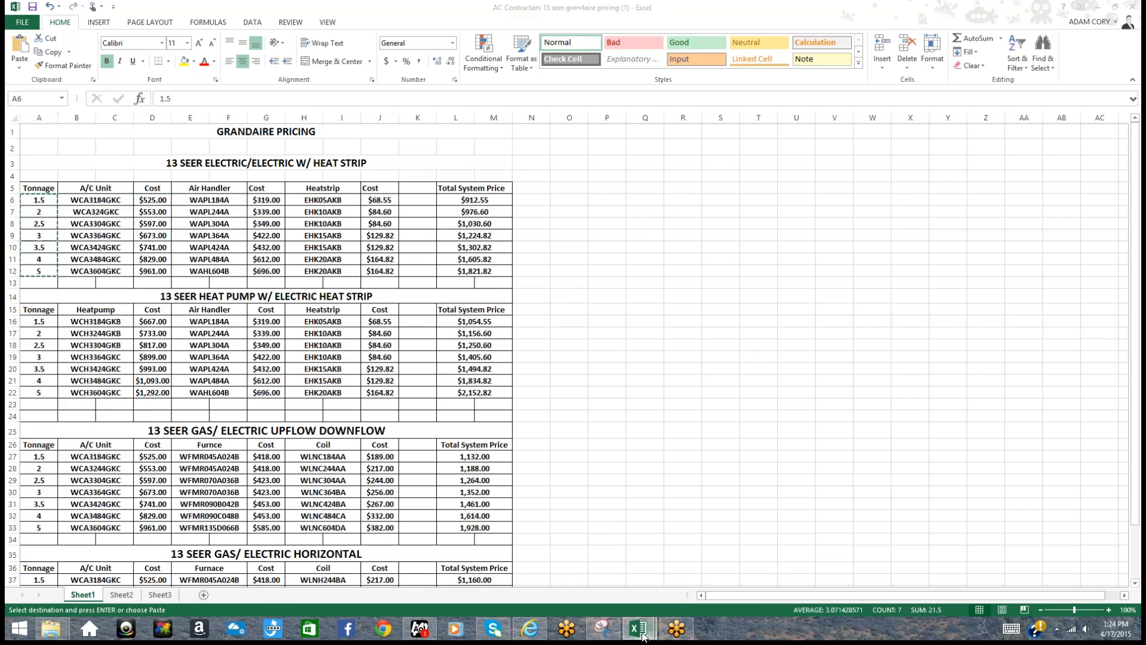
{"action": "mouse_move", "coordinate": [638, 628]}
{"action": "left_click", "coordinate": [664, 582]}
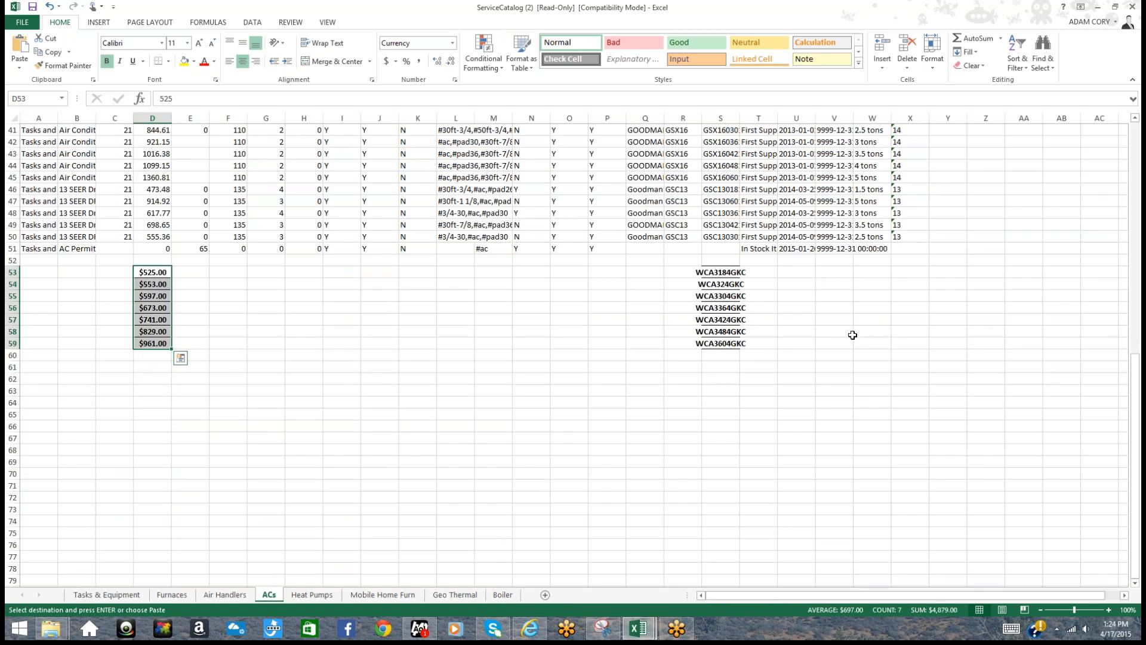
{"action": "scroll", "coordinate": [852, 335], "scroll_direction": "up", "scroll_amount": 3}
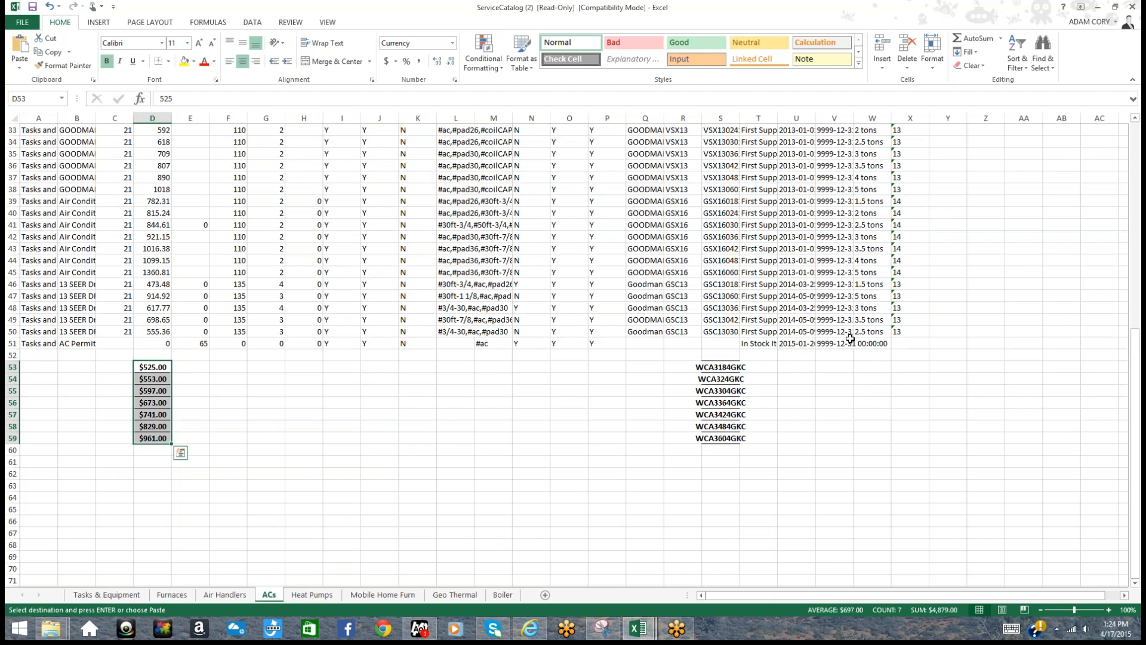
{"action": "scroll", "coordinate": [850, 338], "scroll_direction": "up", "scroll_amount": 3}
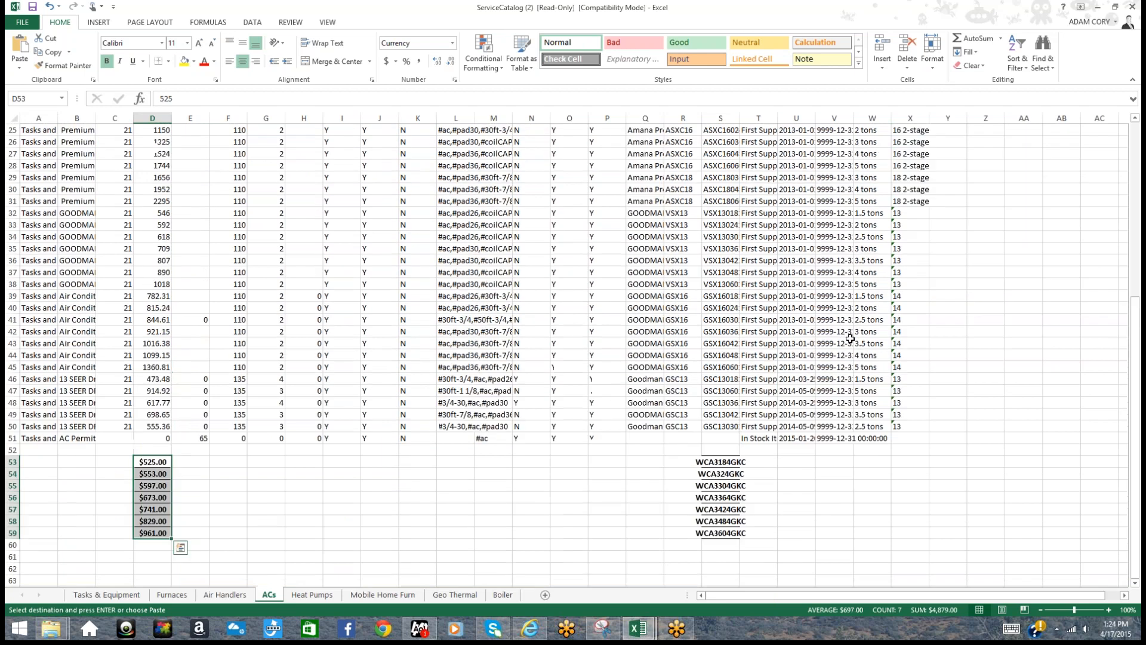
{"action": "right_click", "coordinate": [867, 464]}
{"action": "left_click", "coordinate": [964, 279]}
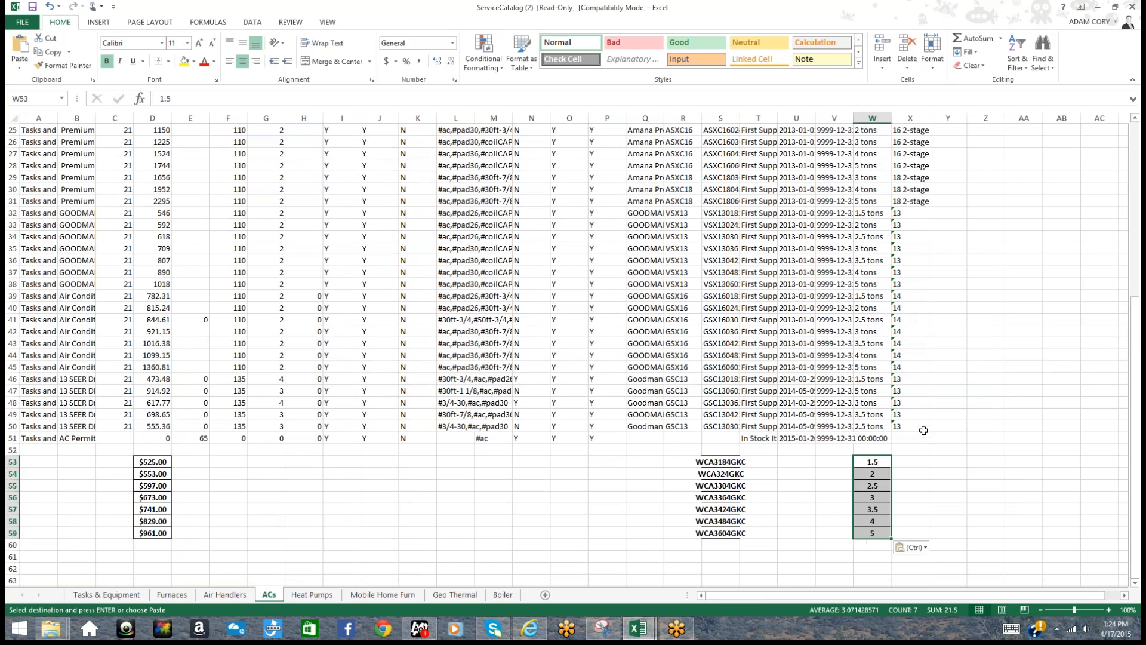
Copy the tonnage labels from 1.5 tons to 5 tons in W18:W24 over the new rows' tonnage cells starting at W53
{"action": "scroll", "coordinate": [870, 273], "scroll_direction": "up", "scroll_amount": 3}
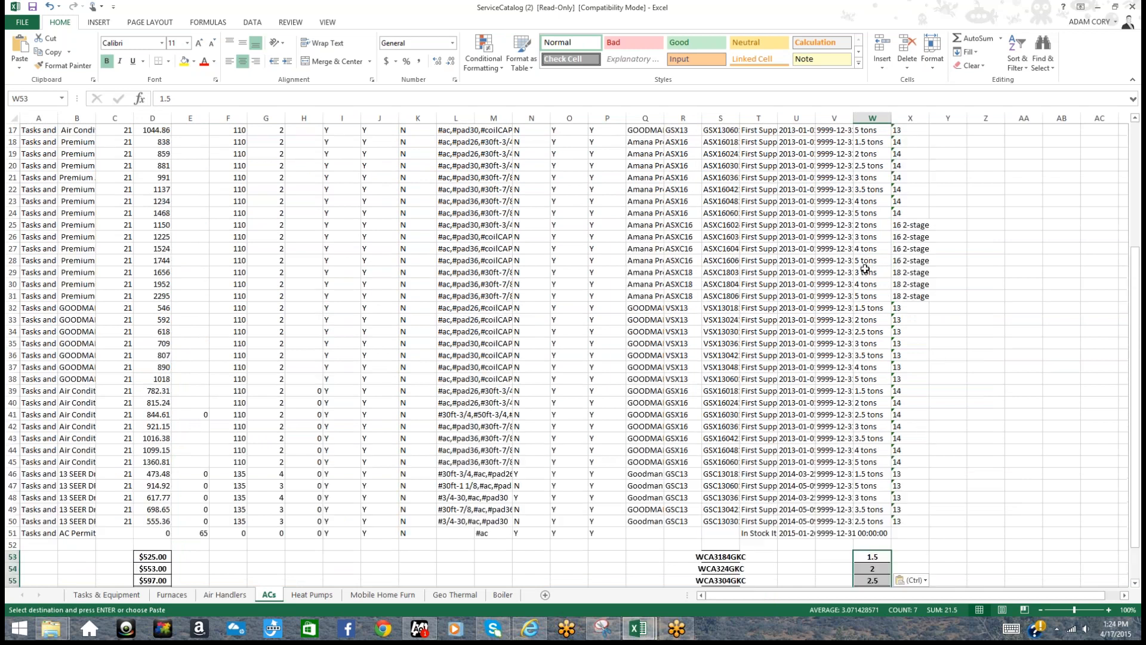
{"action": "left_click_drag", "start_coordinate": [869, 144], "coordinate": [868, 203]}
{"action": "right_click", "coordinate": [867, 203]}
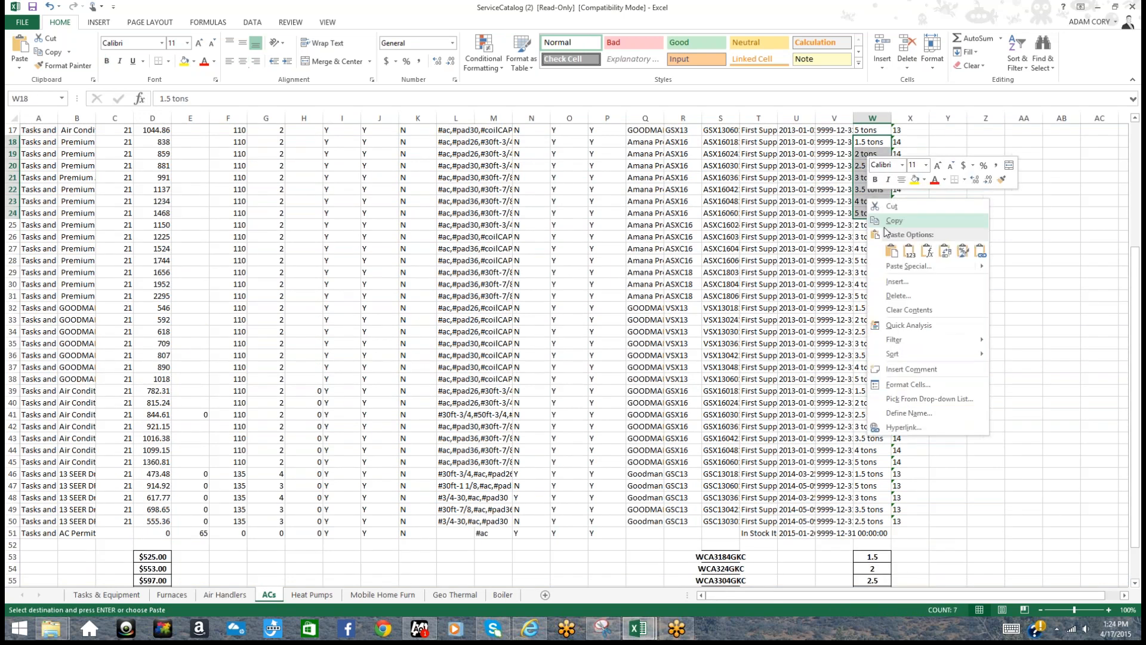
{"action": "left_click", "coordinate": [894, 221]}
{"action": "scroll", "coordinate": [870, 152], "scroll_direction": "down", "scroll_amount": 3}
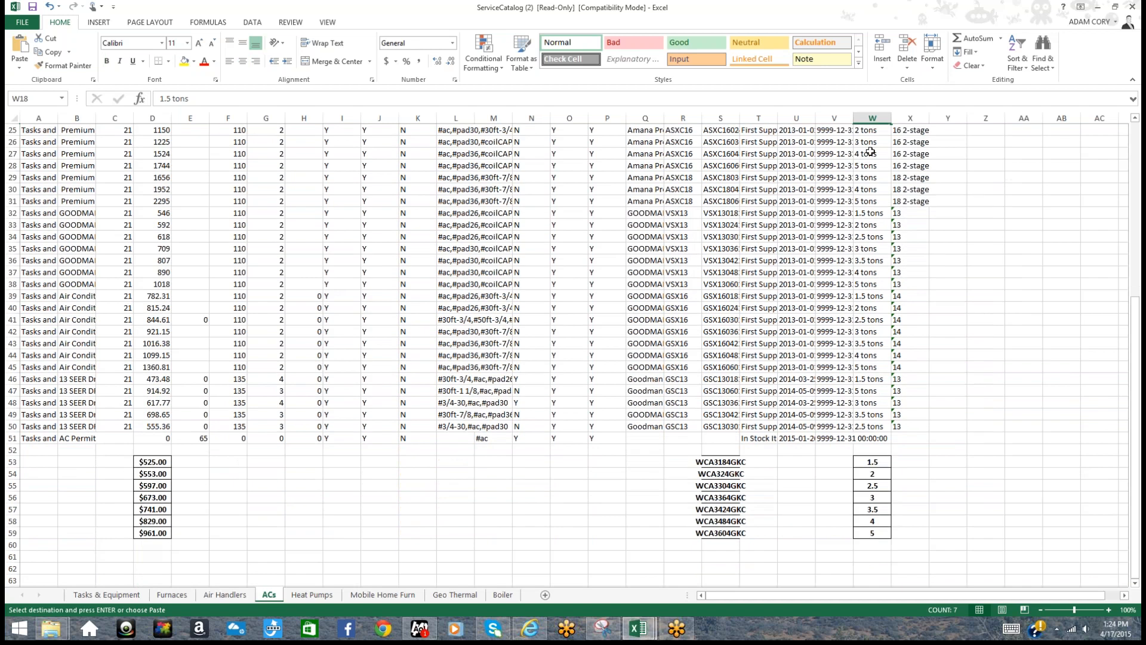
{"action": "left_click", "coordinate": [866, 462]}
{"action": "right_click", "coordinate": [866, 464]}
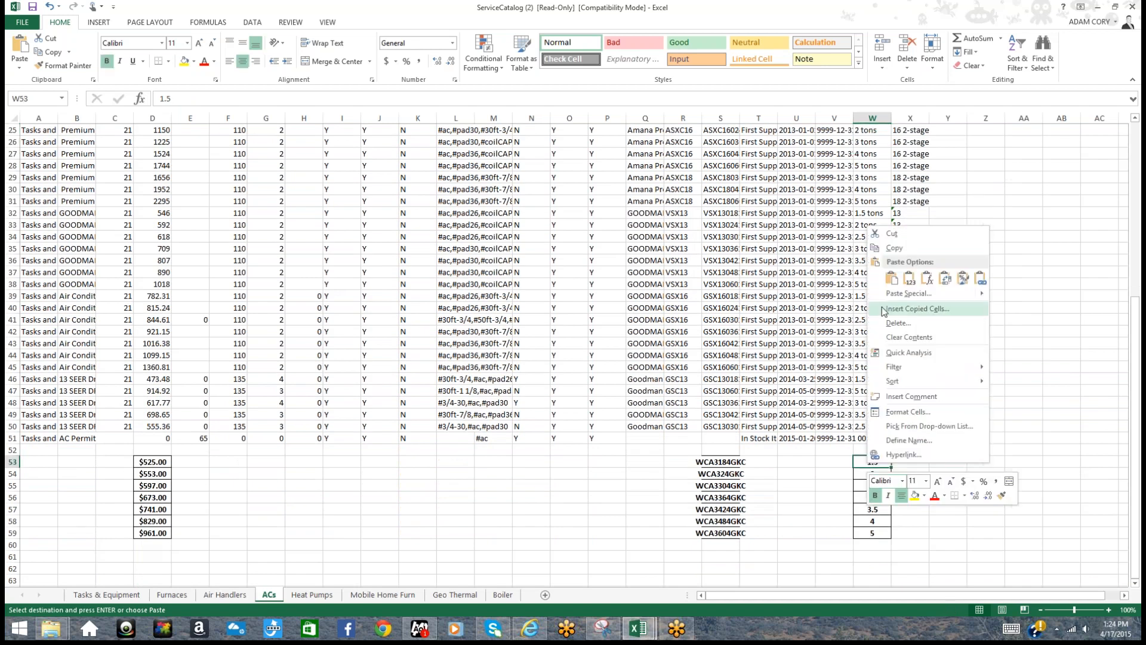
{"action": "left_click", "coordinate": [894, 275]}
{"action": "left_click", "coordinate": [783, 541]}
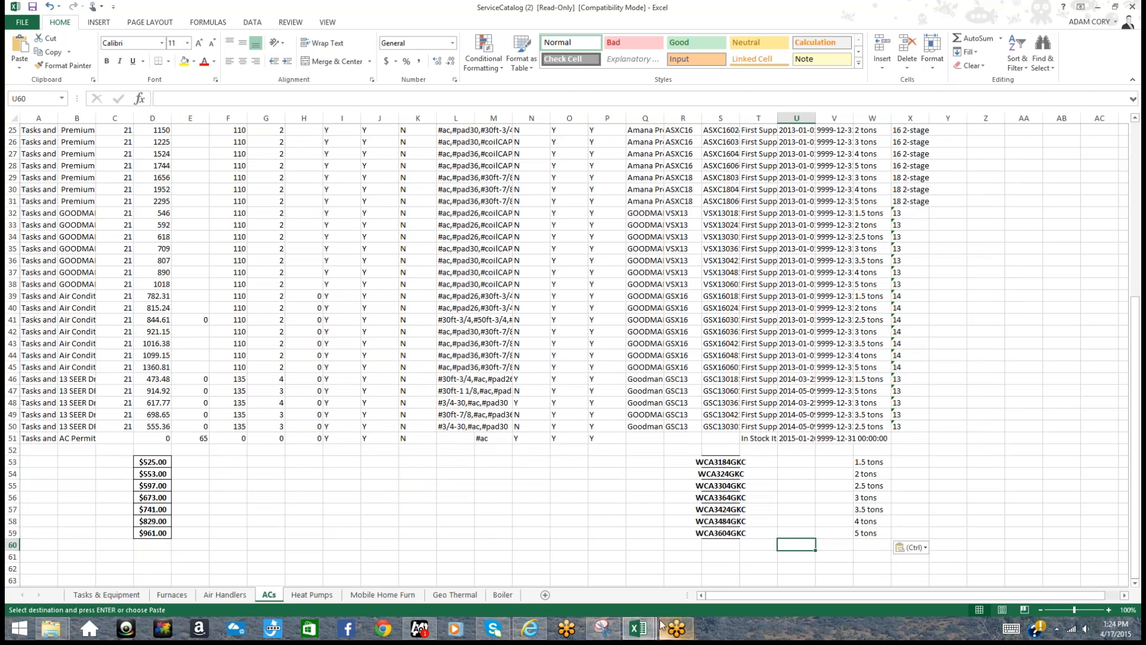
{"action": "left_click", "coordinate": [638, 628]}
{"action": "left_click", "coordinate": [596, 571]}
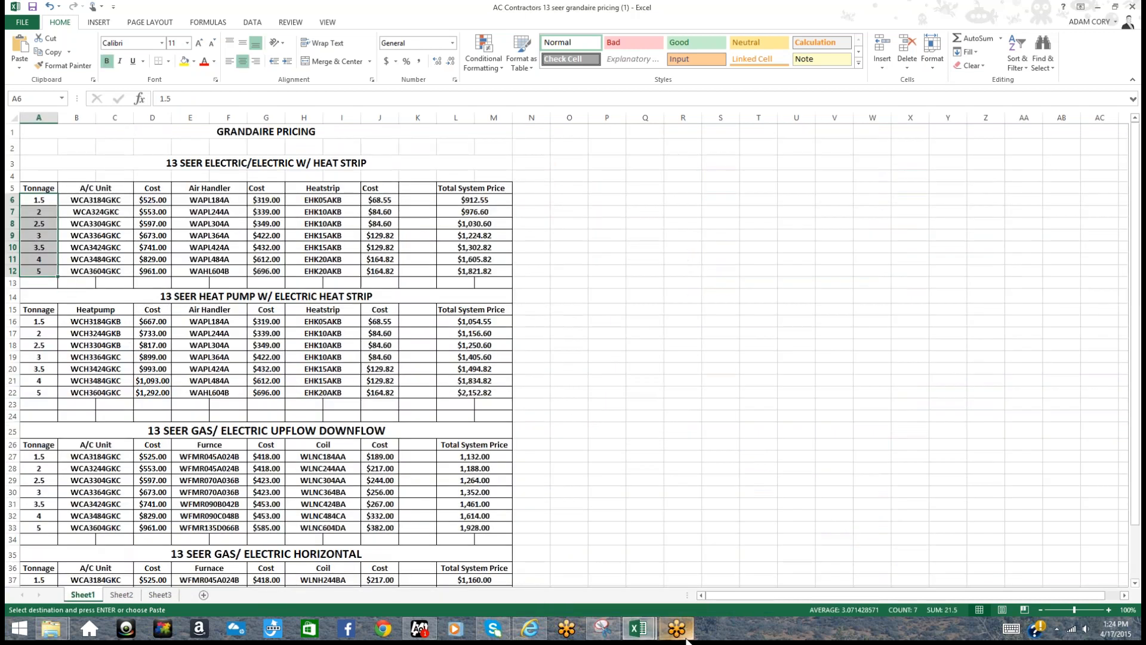
{"action": "left_click", "coordinate": [638, 628]}
{"action": "left_click", "coordinate": [717, 573]}
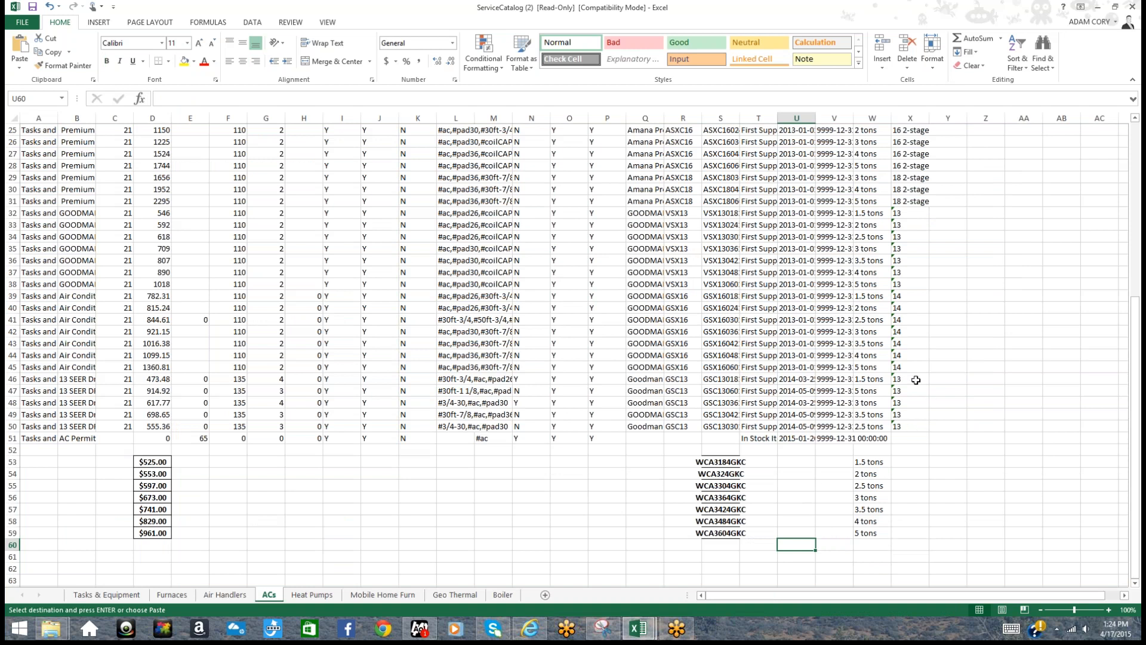
Copy the SEER value 13 from X50 into X53:X59 for the new air conditioner rows
{"action": "scroll", "coordinate": [922, 391], "scroll_direction": "up", "scroll_amount": 8}
{"action": "scroll", "coordinate": [914, 380], "scroll_direction": "down", "scroll_amount": 13}
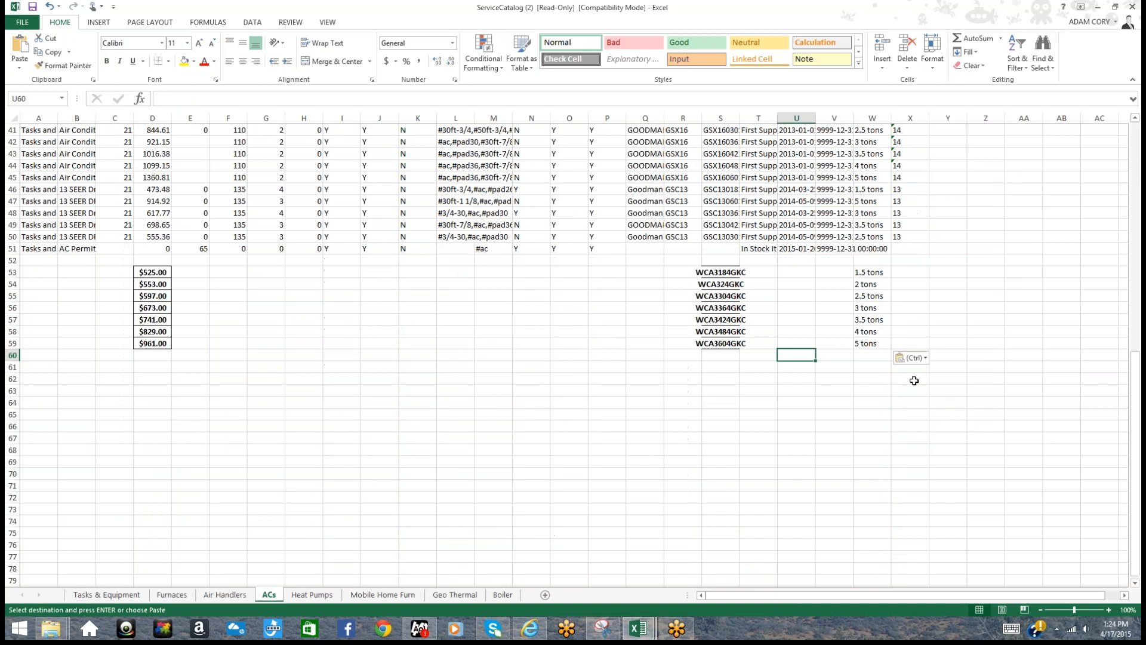
{"action": "right_click", "coordinate": [904, 238]}
{"action": "left_click", "coordinate": [916, 274]}
{"action": "left_click", "coordinate": [904, 270]}
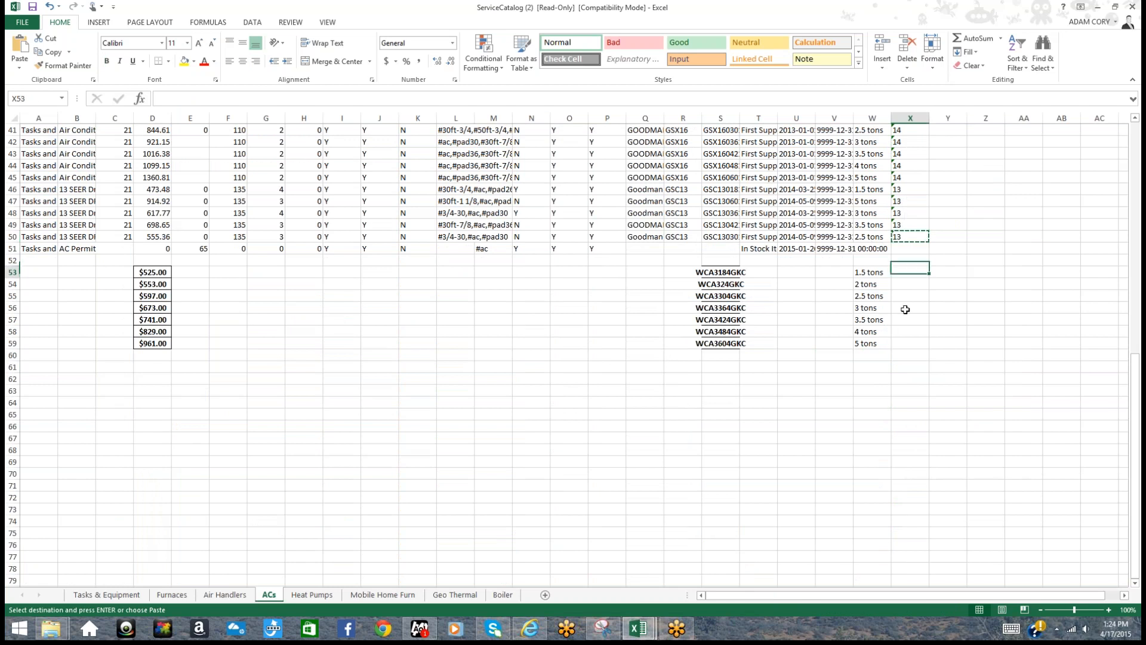
{"action": "left_click", "coordinate": [905, 343], "text": "shift"}
{"action": "right_click", "coordinate": [908, 326]}
{"action": "left_click", "coordinate": [929, 377]}
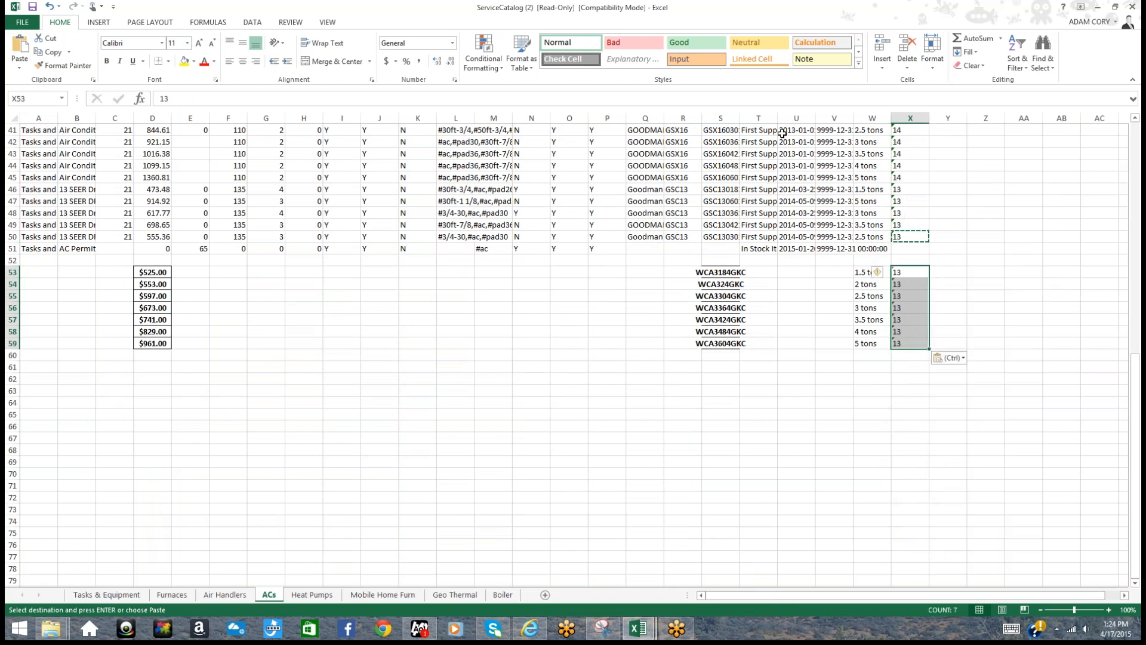
Widen the Supplier column and copy First Supply from T50 into T53:T59
{"action": "left_click_drag", "start_coordinate": [778, 118], "coordinate": [834, 117]}
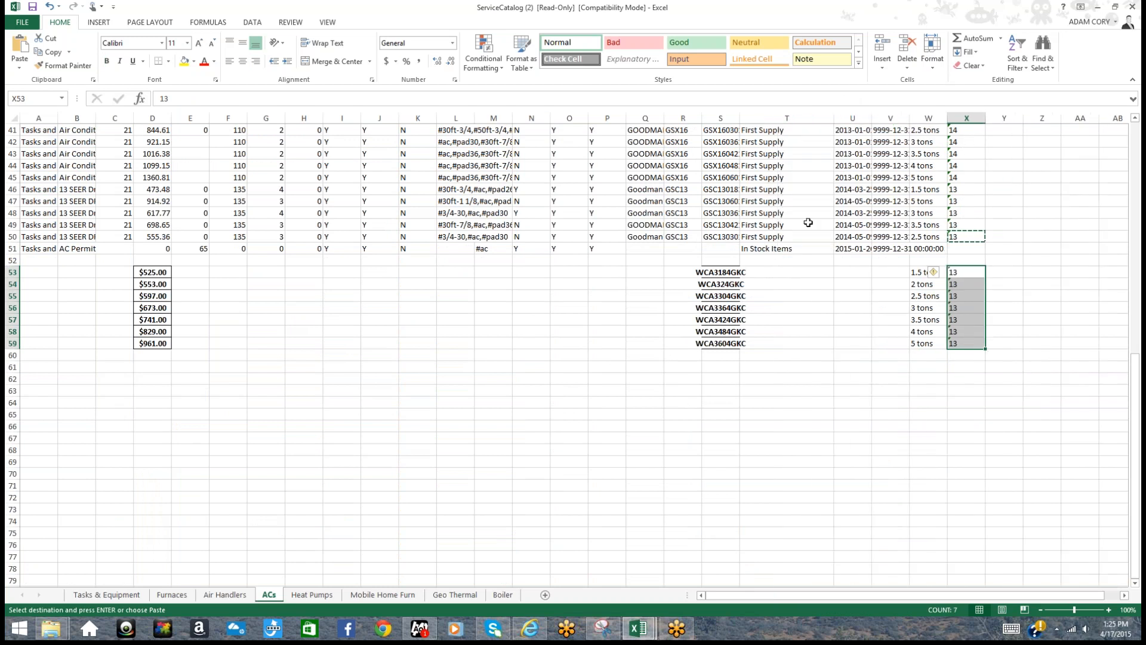
{"action": "scroll", "coordinate": [786, 276], "scroll_direction": "up", "scroll_amount": 13}
{"action": "scroll", "coordinate": [772, 323], "scroll_direction": "down", "scroll_amount": 11}
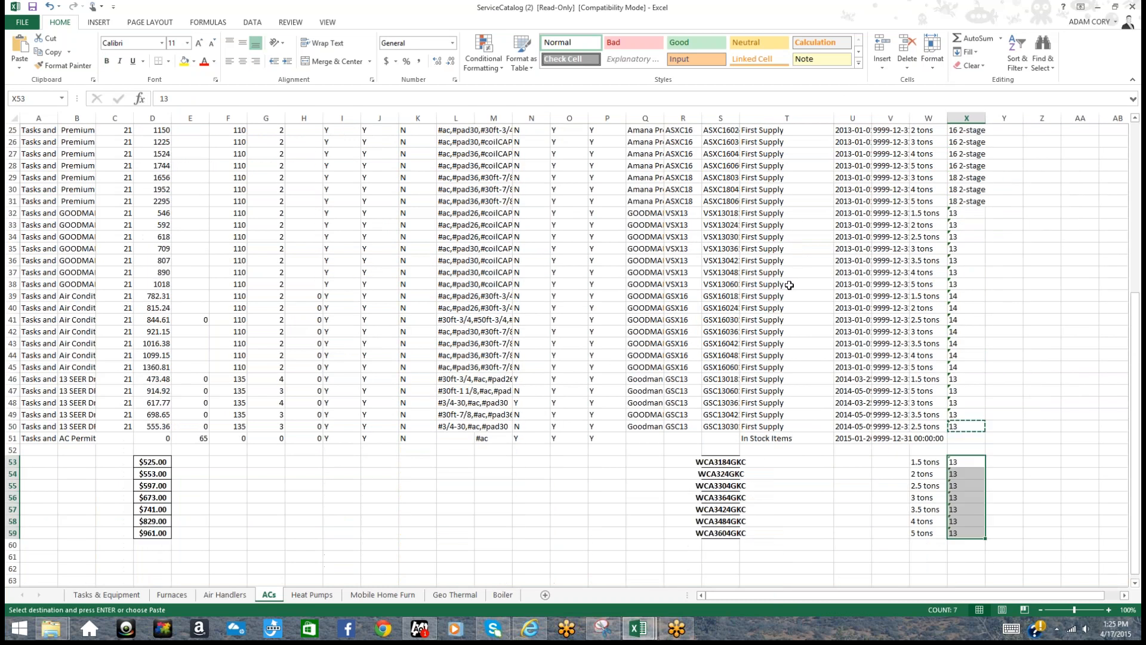
{"action": "right_click", "coordinate": [770, 331]}
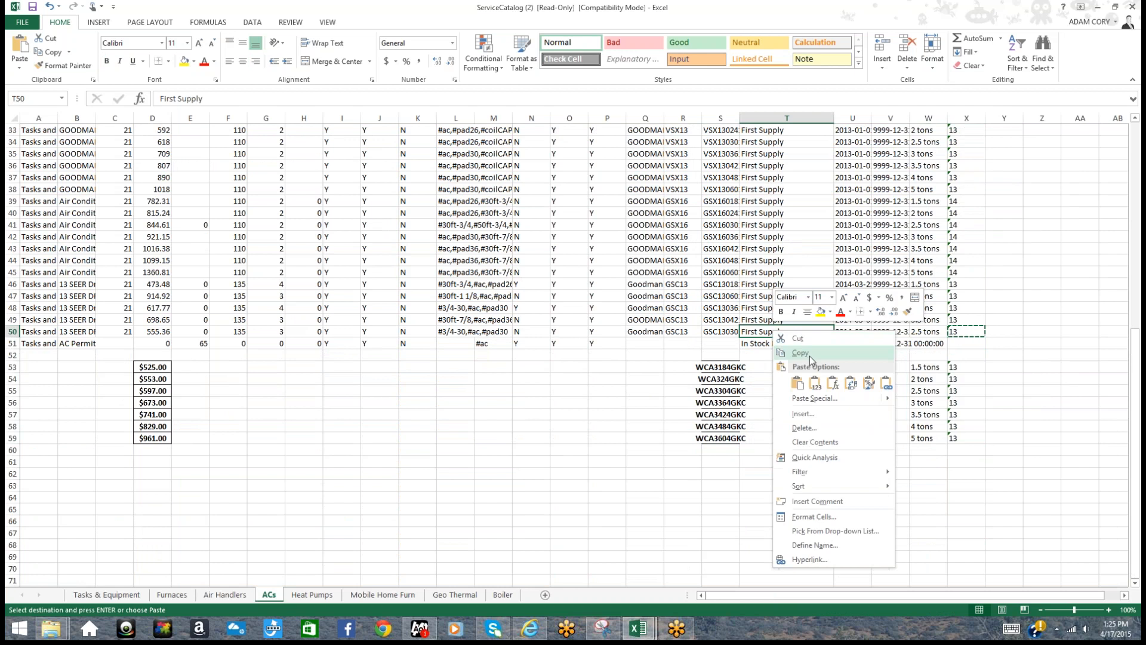
{"action": "left_click", "coordinate": [808, 355]}
{"action": "left_click_drag", "start_coordinate": [765, 367], "coordinate": [784, 439]}
{"action": "right_click", "coordinate": [784, 439]}
{"action": "left_click", "coordinate": [802, 238]}
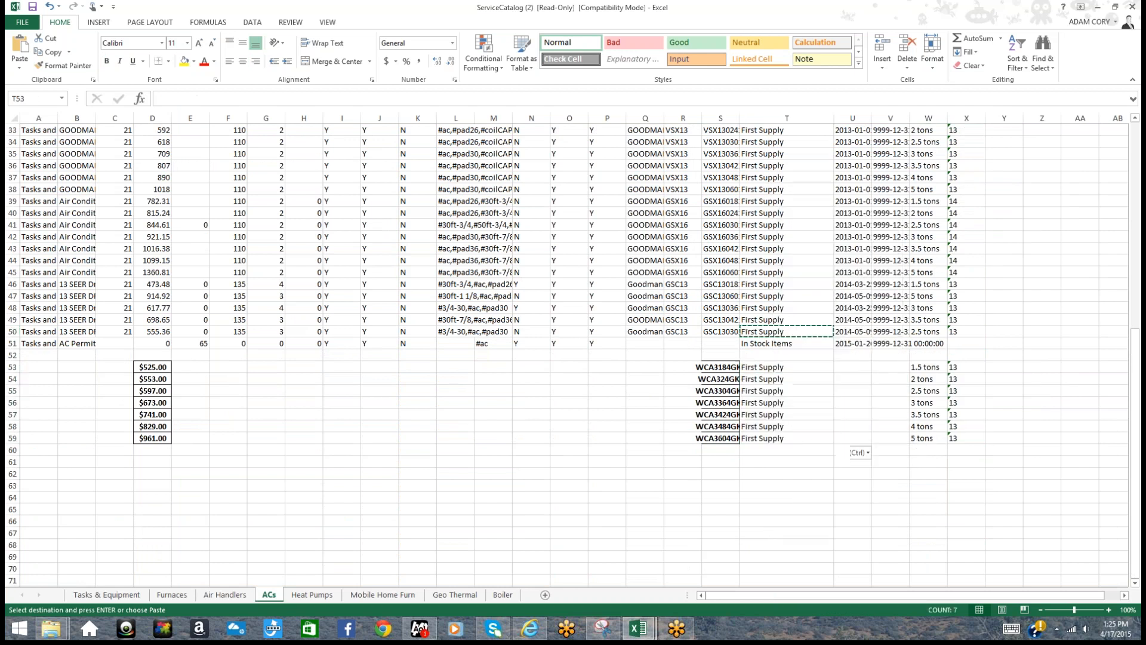
Copy the active and expire times in U51:V51 into the new rows U53:V59
{"action": "left_click_drag", "start_coordinate": [845, 346], "coordinate": [901, 346]}
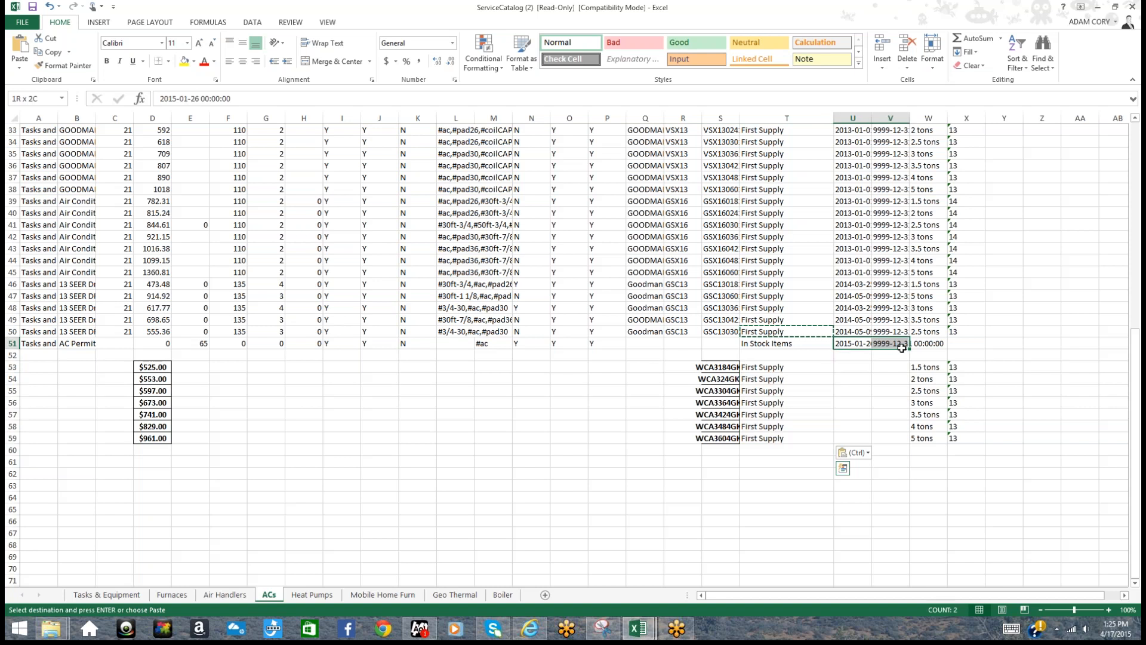
{"action": "right_click", "coordinate": [893, 346]}
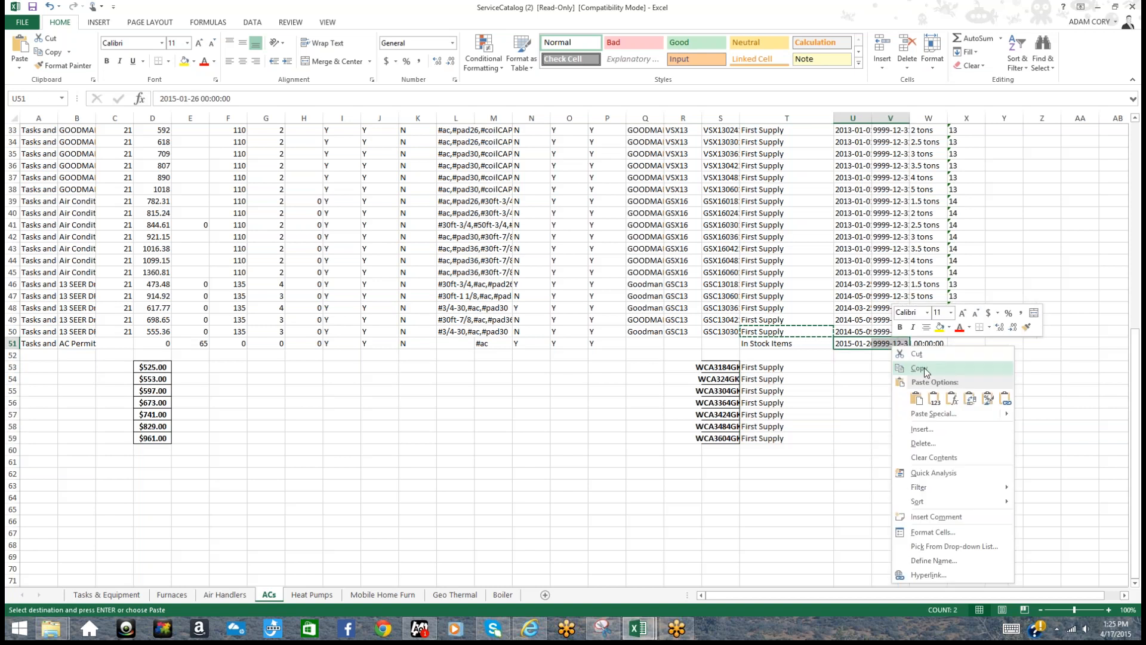
{"action": "left_click", "coordinate": [926, 373]}
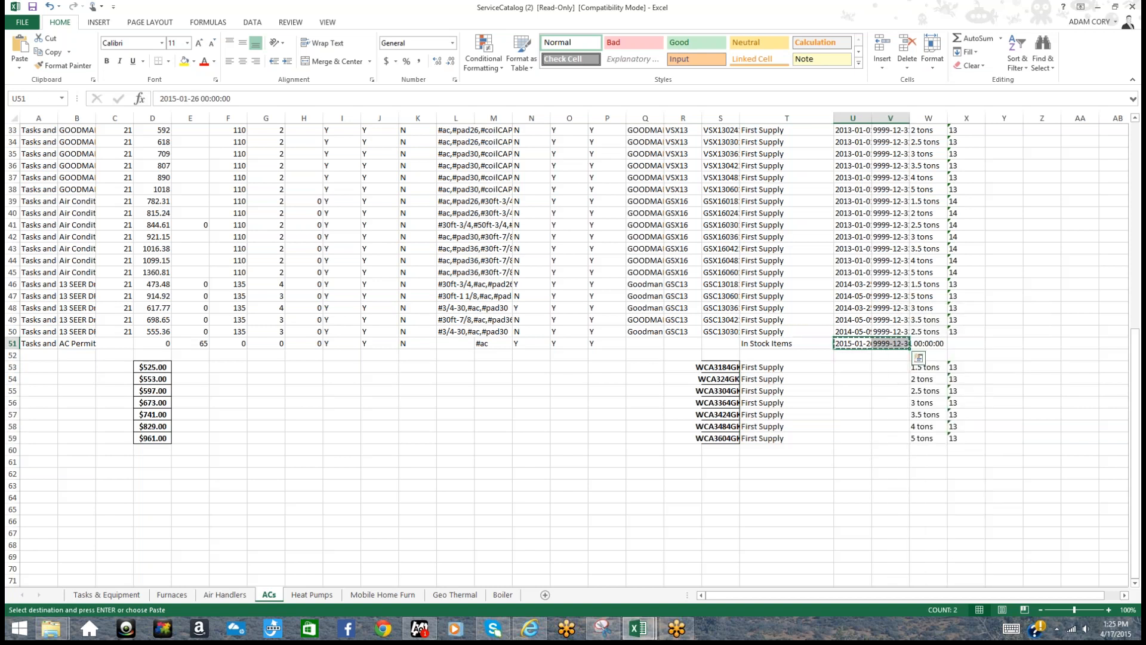
{"action": "left_click_drag", "start_coordinate": [848, 367], "coordinate": [854, 439]}
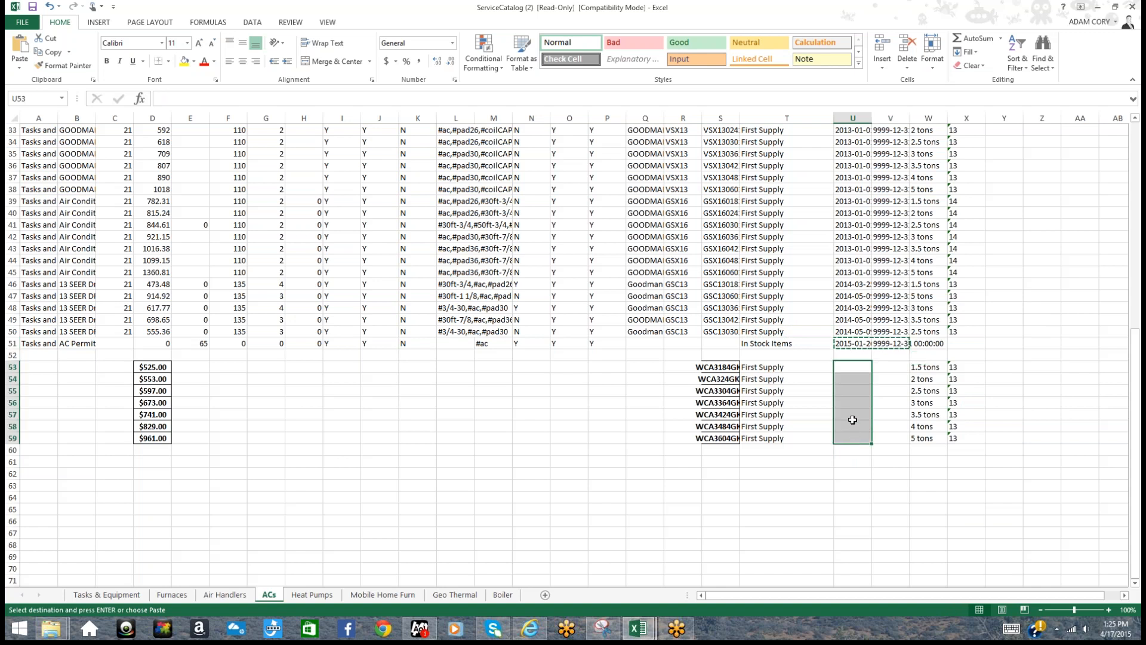
{"action": "right_click", "coordinate": [853, 428]}
{"action": "left_click", "coordinate": [877, 235]}
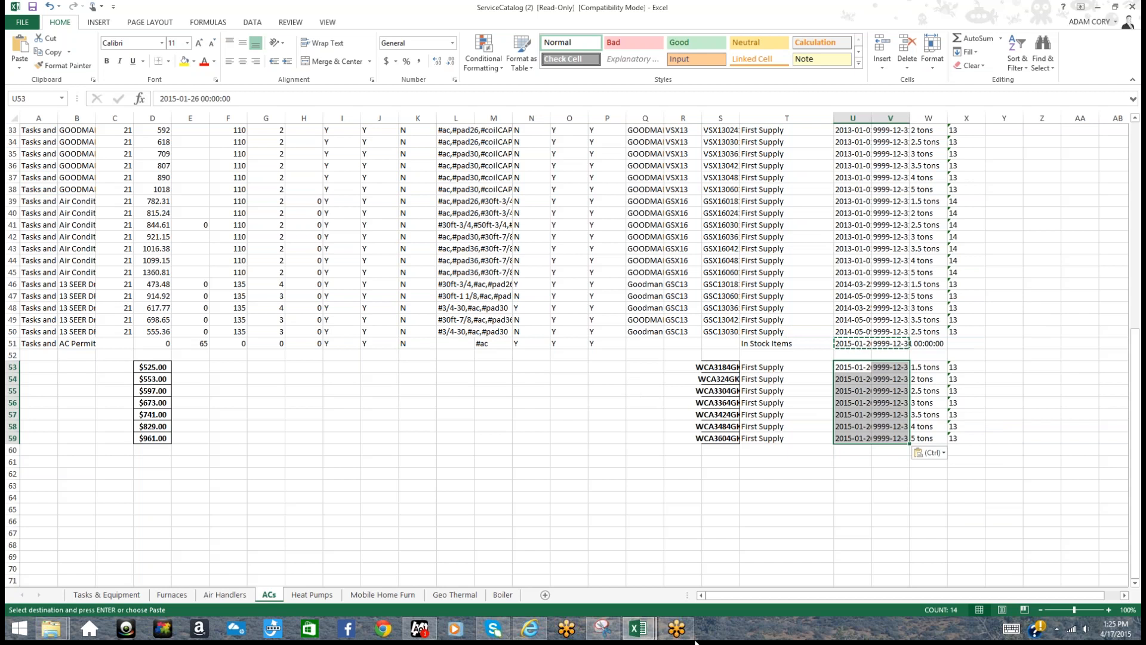
Check the Grandaire pricing workbook, then return to the service catalog and enter Comfort King as the brand in Q53
{"action": "left_click", "coordinate": [638, 628]}
{"action": "left_click", "coordinate": [628, 580]}
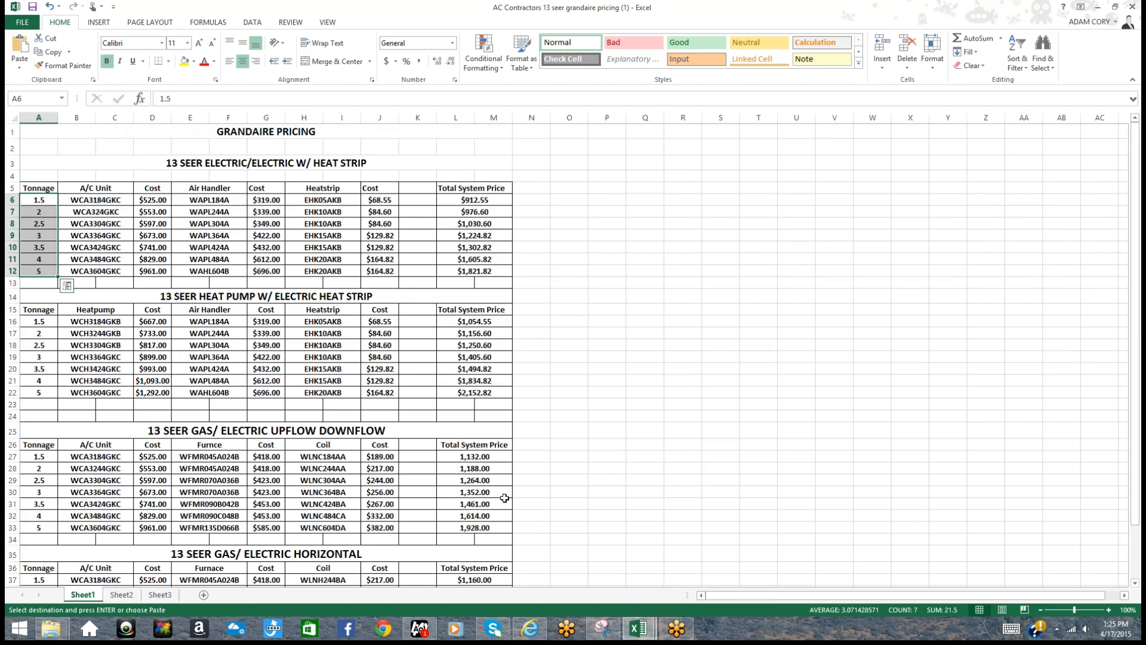
{"action": "left_click", "coordinate": [645, 630]}
{"action": "left_click", "coordinate": [718, 584]}
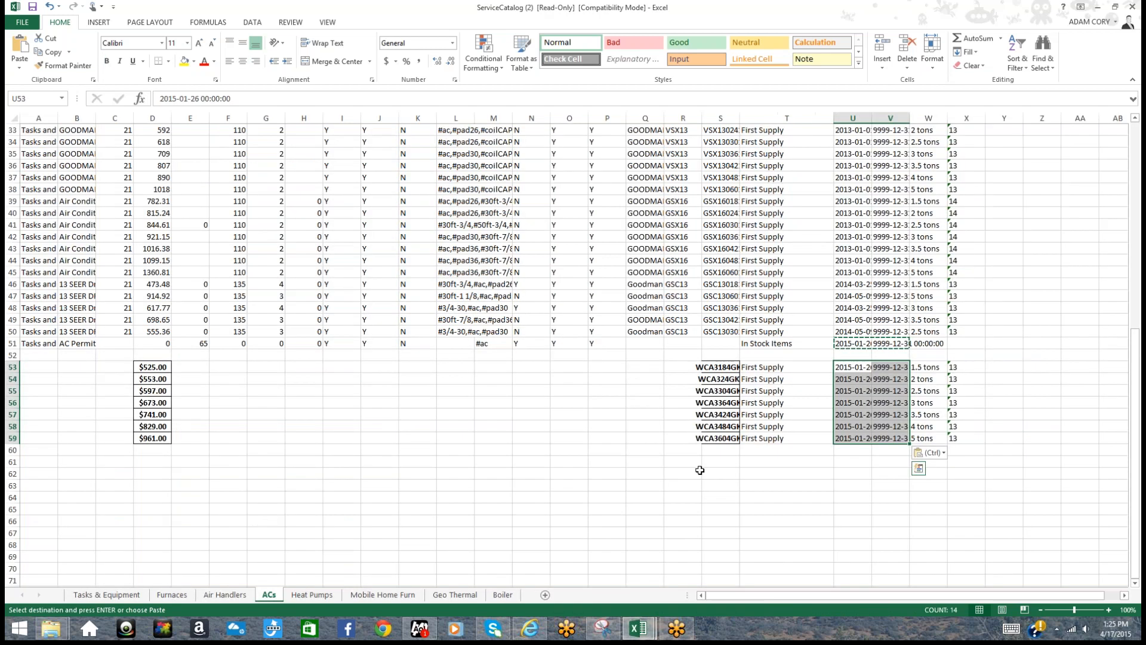
{"action": "left_click", "coordinate": [637, 367]}
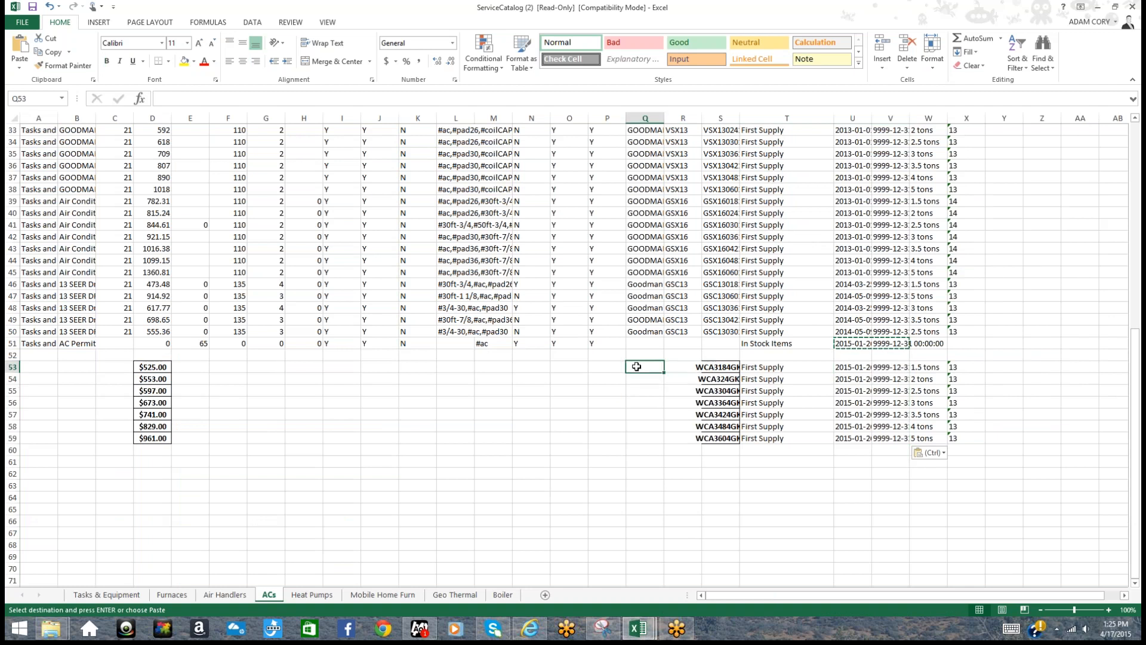
{"action": "type", "text": "Comfort King"}
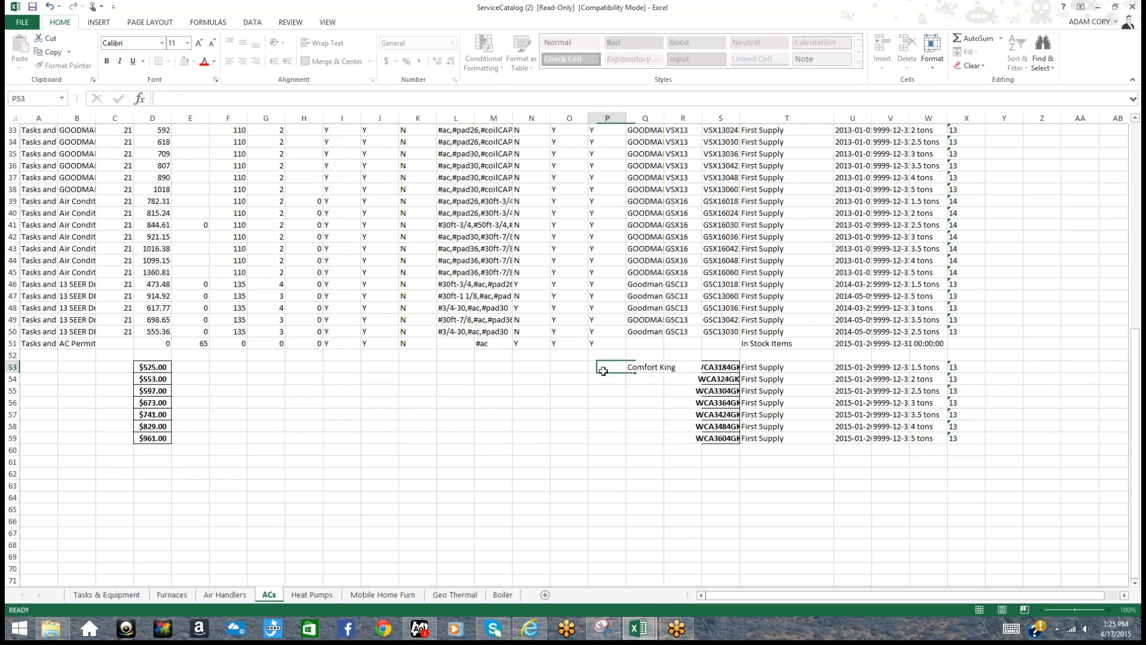
Copy the Comfort King brand from Q53 into Q54:Q59
{"action": "left_click", "coordinate": [634, 369]}
{"action": "right_click", "coordinate": [635, 368]}
{"action": "left_click", "coordinate": [655, 387]}
{"action": "left_click_drag", "start_coordinate": [655, 388], "coordinate": [644, 435]}
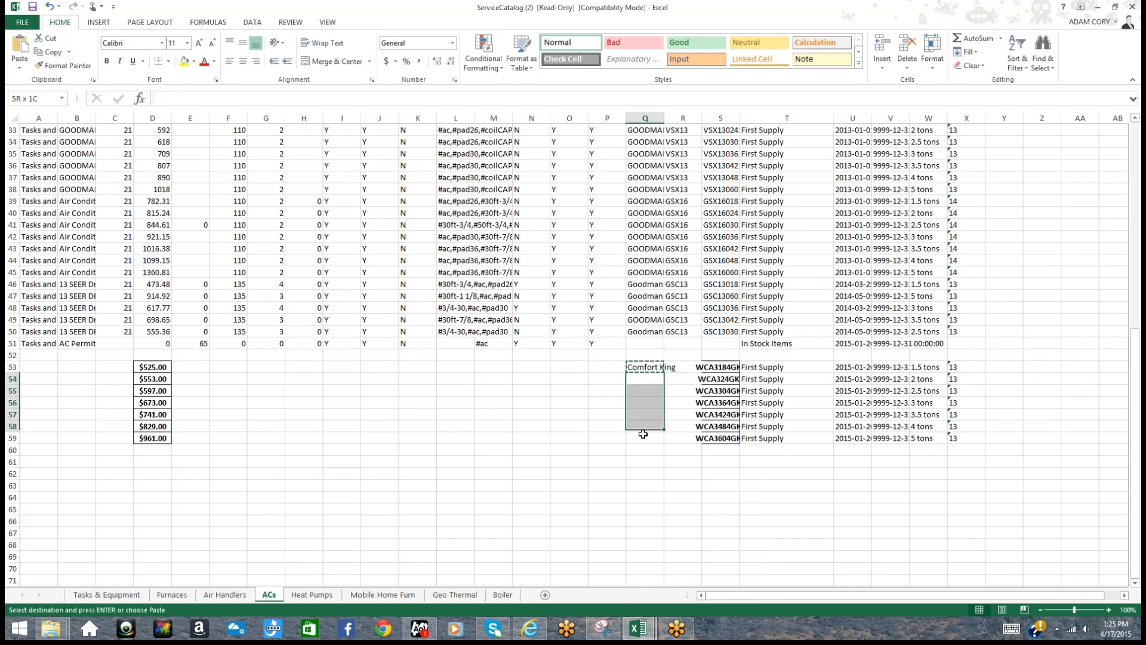
{"action": "right_click", "coordinate": [645, 434]}
{"action": "left_click", "coordinate": [668, 239]}
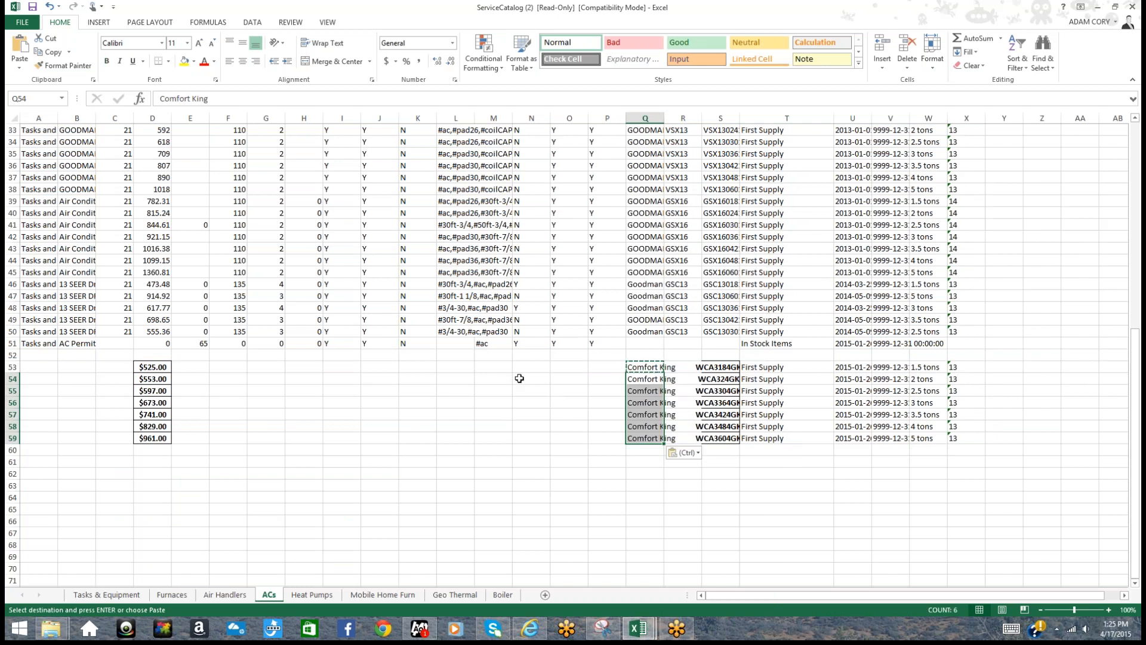
Widen columns N to P to show their full headers and copy the Y flags in N51:P51 into N53:P59
{"action": "scroll", "coordinate": [522, 426], "scroll_direction": "up", "scroll_amount": 2}
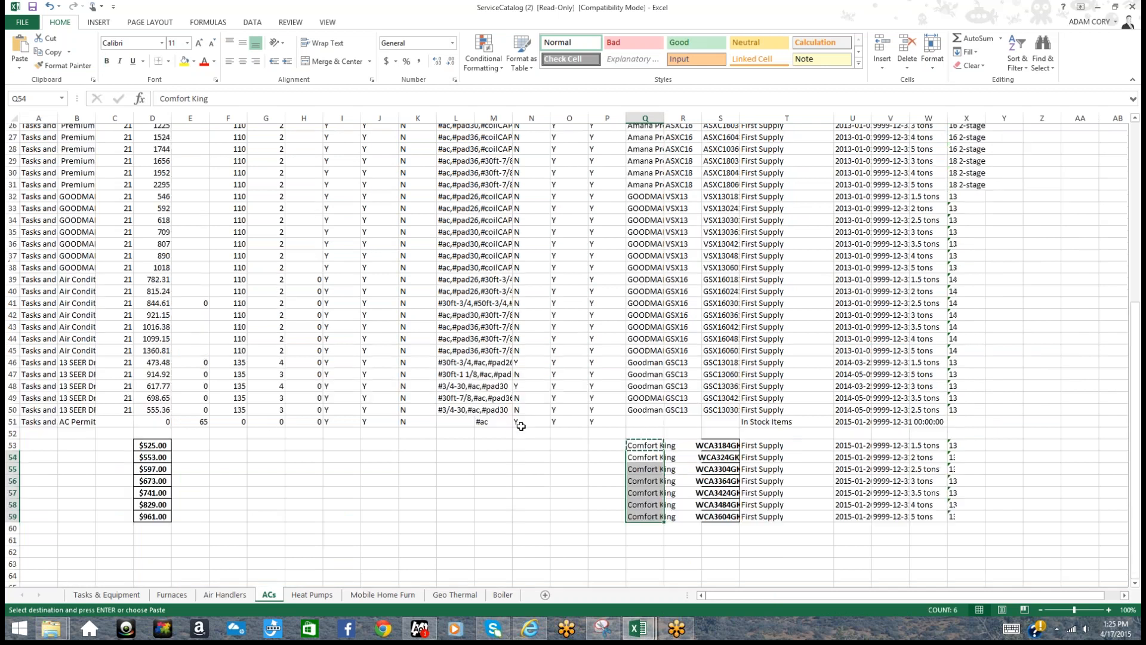
{"action": "scroll", "coordinate": [521, 427], "scroll_direction": "up", "scroll_amount": 8}
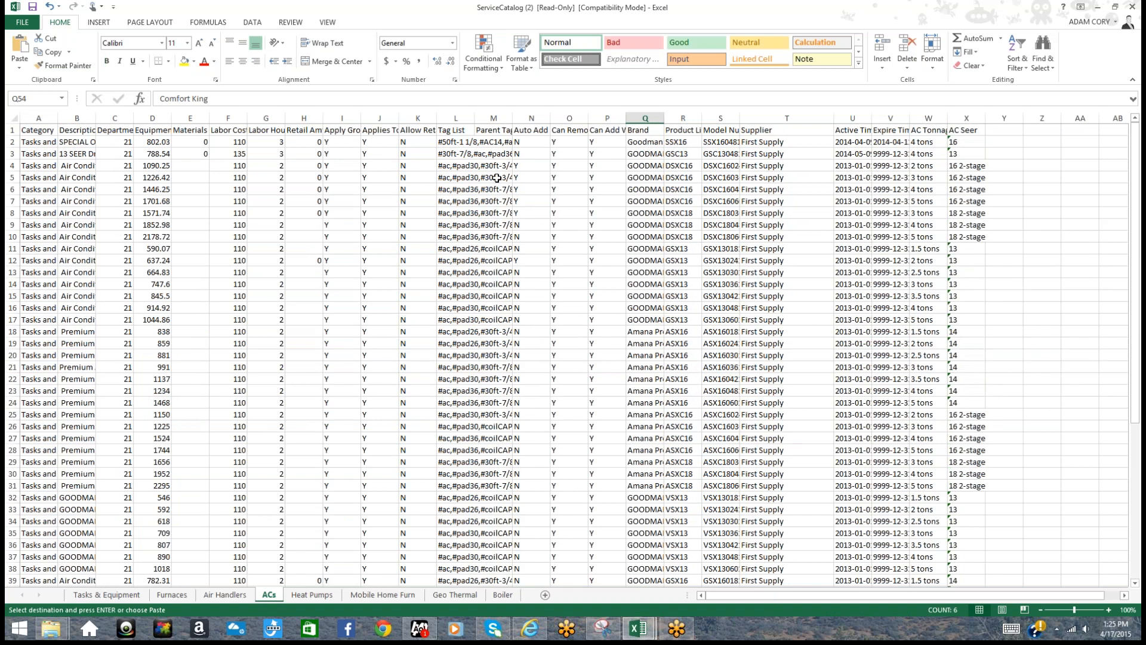
{"action": "left_click_drag", "start_coordinate": [548, 120], "coordinate": [780, 119]}
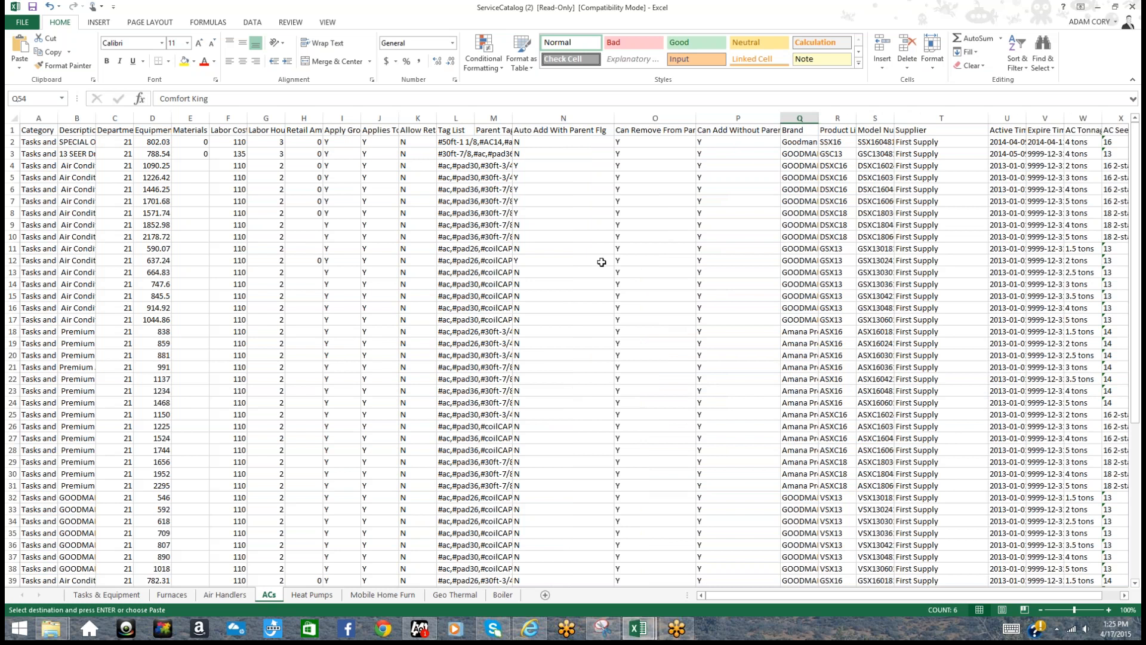
{"action": "scroll", "coordinate": [601, 262], "scroll_direction": "down", "scroll_amount": 13}
{"action": "left_click_drag", "start_coordinate": [545, 245], "coordinate": [740, 248]}
{"action": "right_click", "coordinate": [709, 246]}
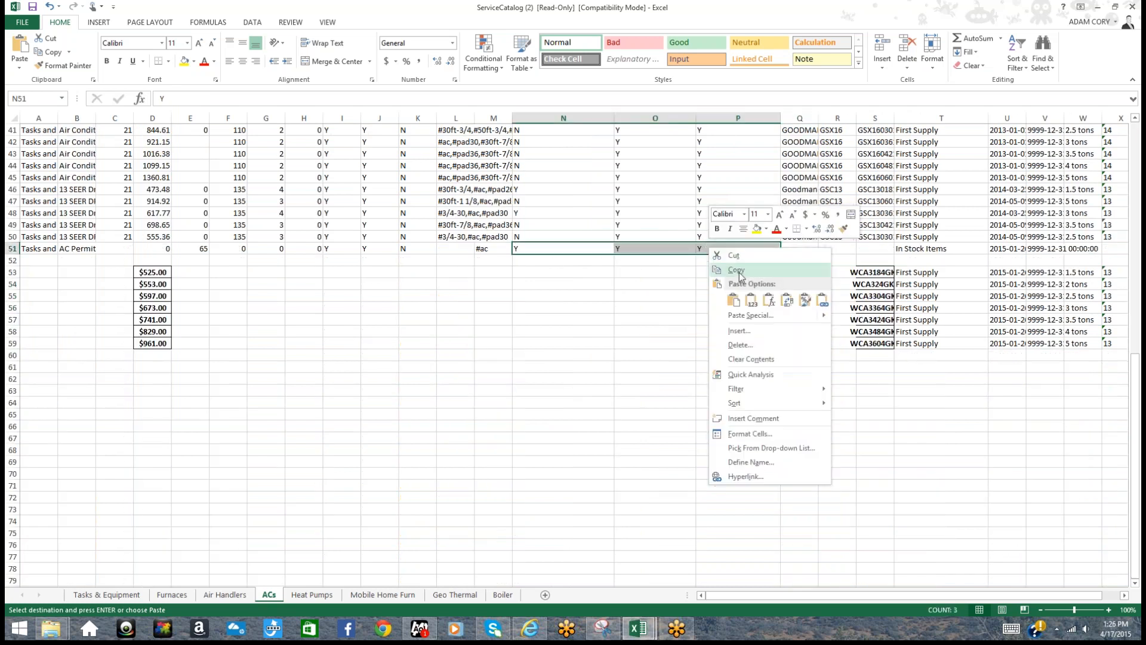
{"action": "left_click", "coordinate": [726, 265]}
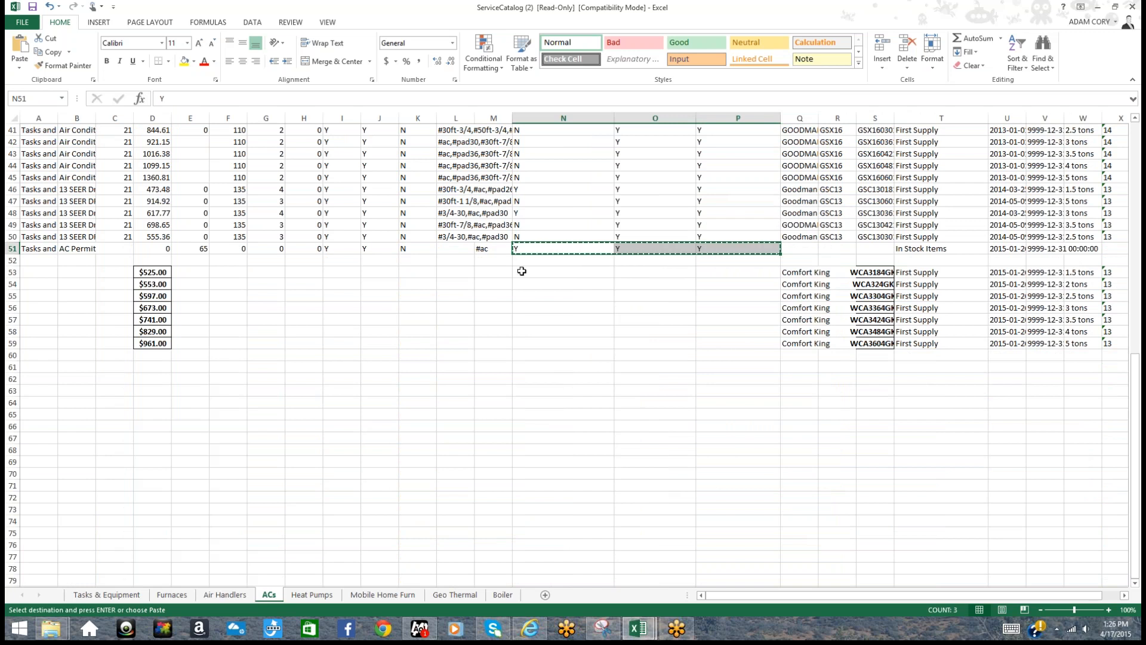
{"action": "left_click_drag", "start_coordinate": [520, 273], "coordinate": [529, 339]}
{"action": "right_click", "coordinate": [529, 322]}
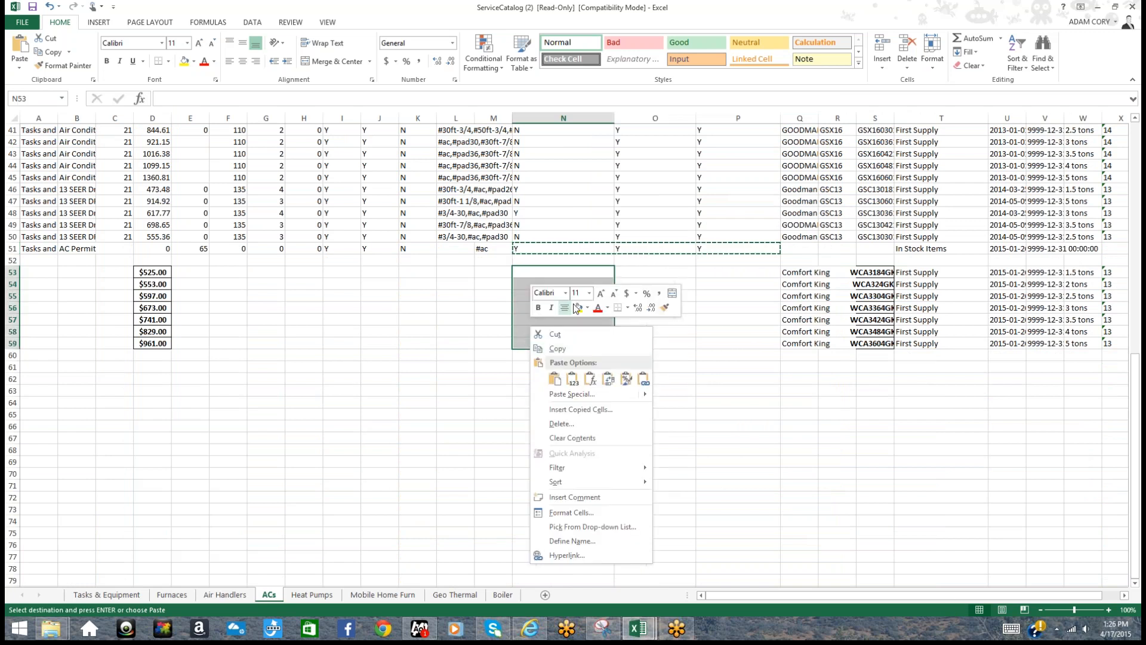
{"action": "left_click", "coordinate": [552, 382]}
Widen the Category column and copy Tasks and Equipment - Cooling from A51 into A53:A59
{"action": "scroll", "coordinate": [443, 345], "scroll_direction": "up", "scroll_amount": 3}
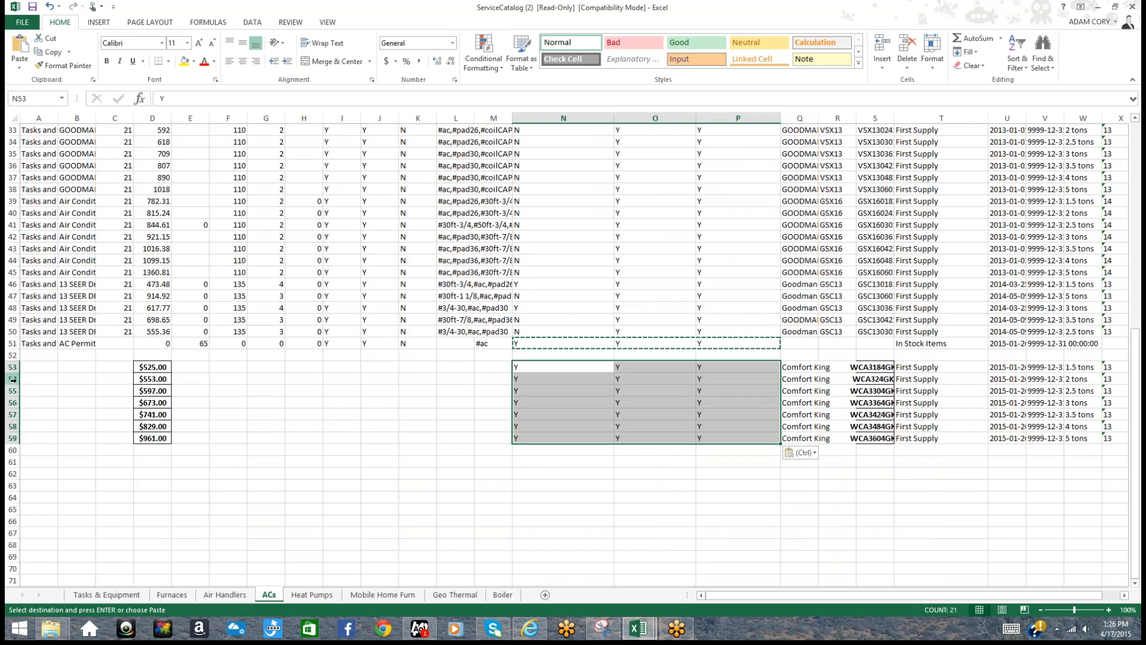
{"action": "left_click_drag", "start_coordinate": [57, 119], "coordinate": [171, 118]}
{"action": "right_click", "coordinate": [83, 343]}
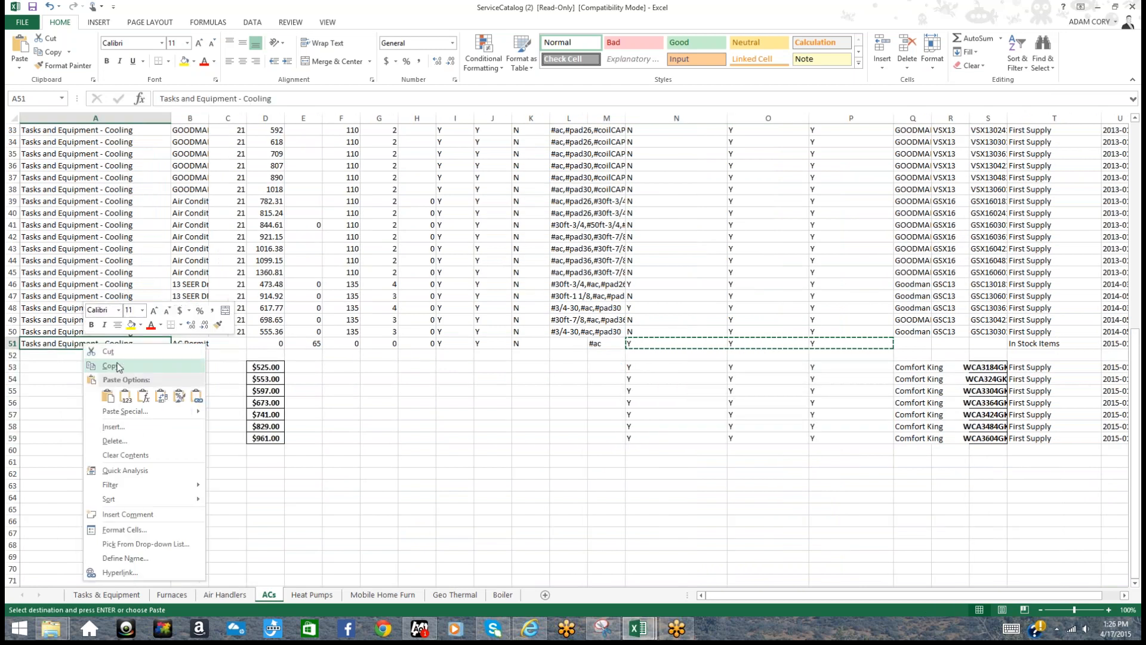
{"action": "left_click", "coordinate": [110, 369]}
{"action": "left_click_drag", "start_coordinate": [89, 366], "coordinate": [91, 437]}
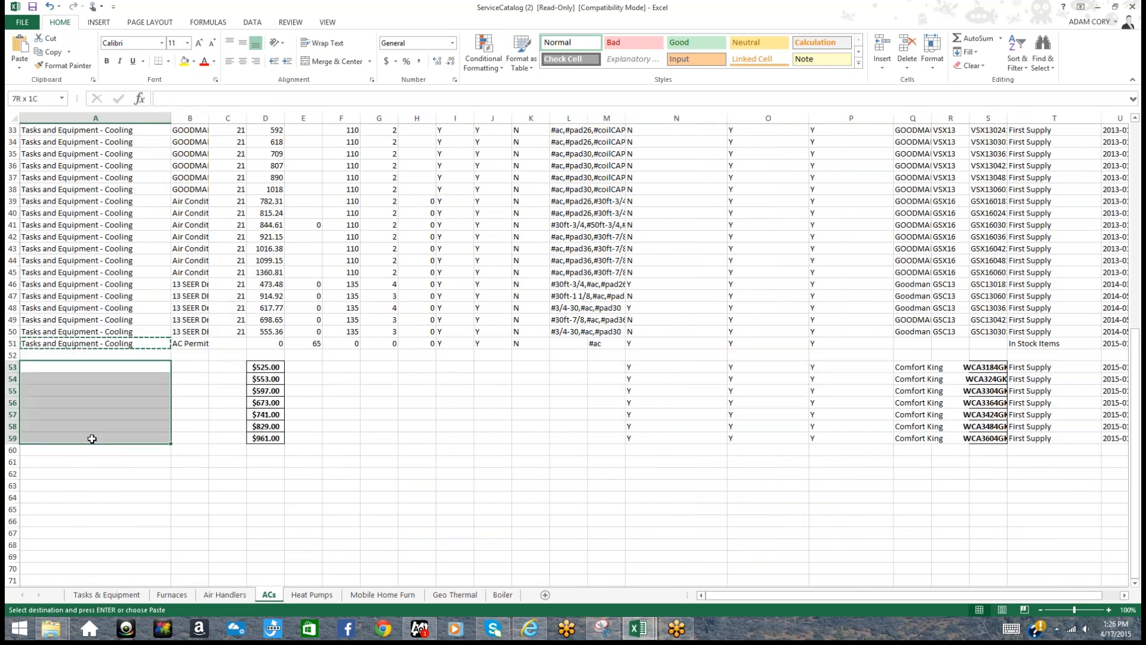
{"action": "right_click", "coordinate": [94, 424]}
{"action": "left_click", "coordinate": [120, 231]}
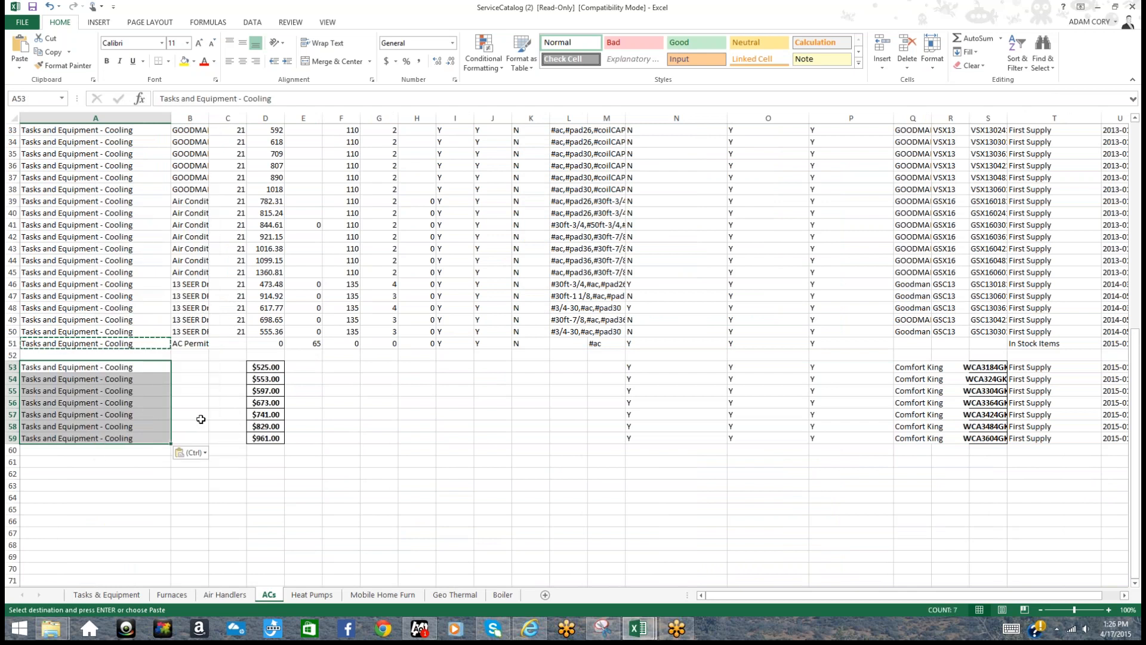
Widen the Description column and enter 13 S Single 410A 1.5 as the description in B53
{"action": "left_click_drag", "start_coordinate": [207, 119], "coordinate": [321, 119]}
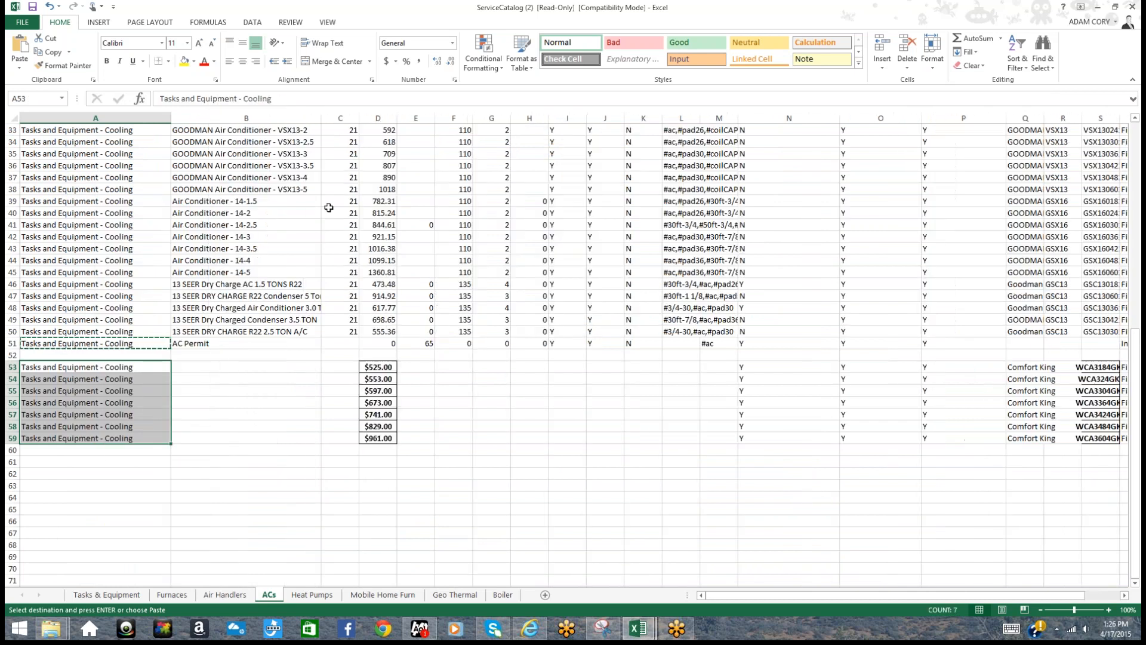
{"action": "left_click", "coordinate": [197, 369]}
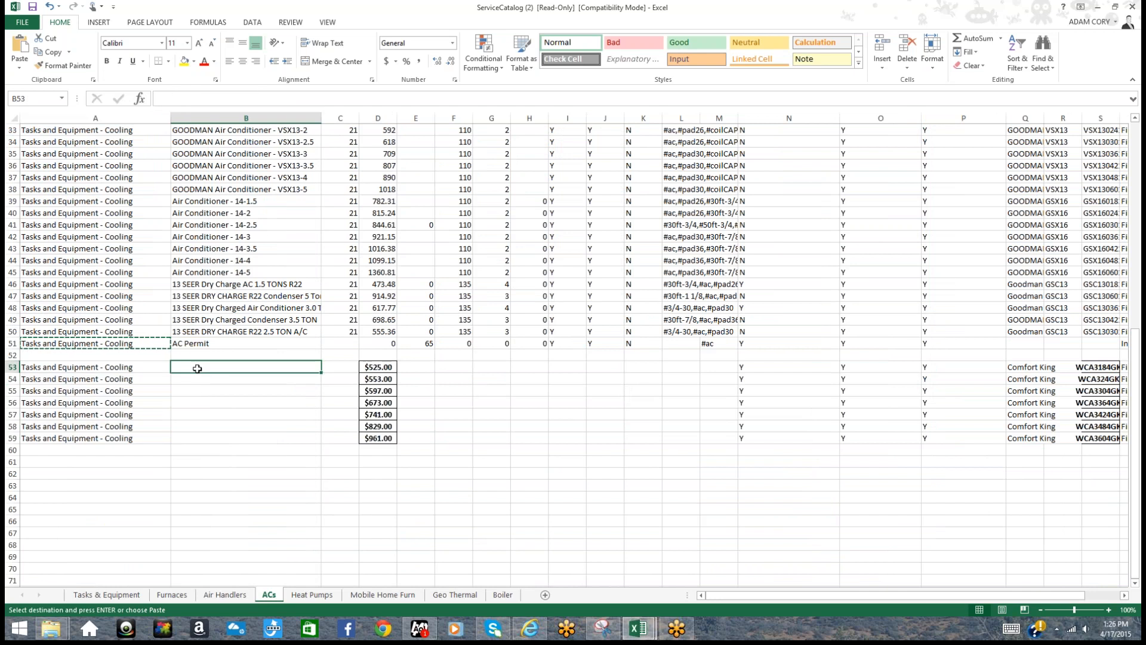
{"action": "type", "text": "13 S Single 410A .5"}
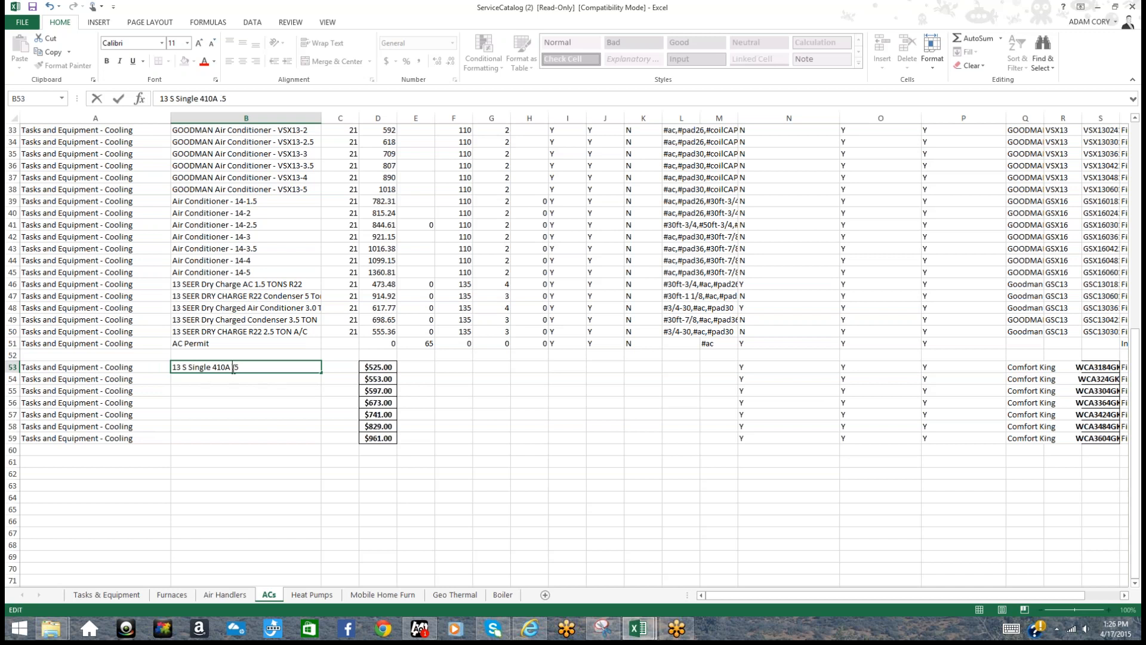
{"action": "type", "text": "1"}
{"action": "left_click", "coordinate": [240, 412]}
Copy the description in B53 into the remaining new rows B54:B59
{"action": "right_click", "coordinate": [220, 369]}
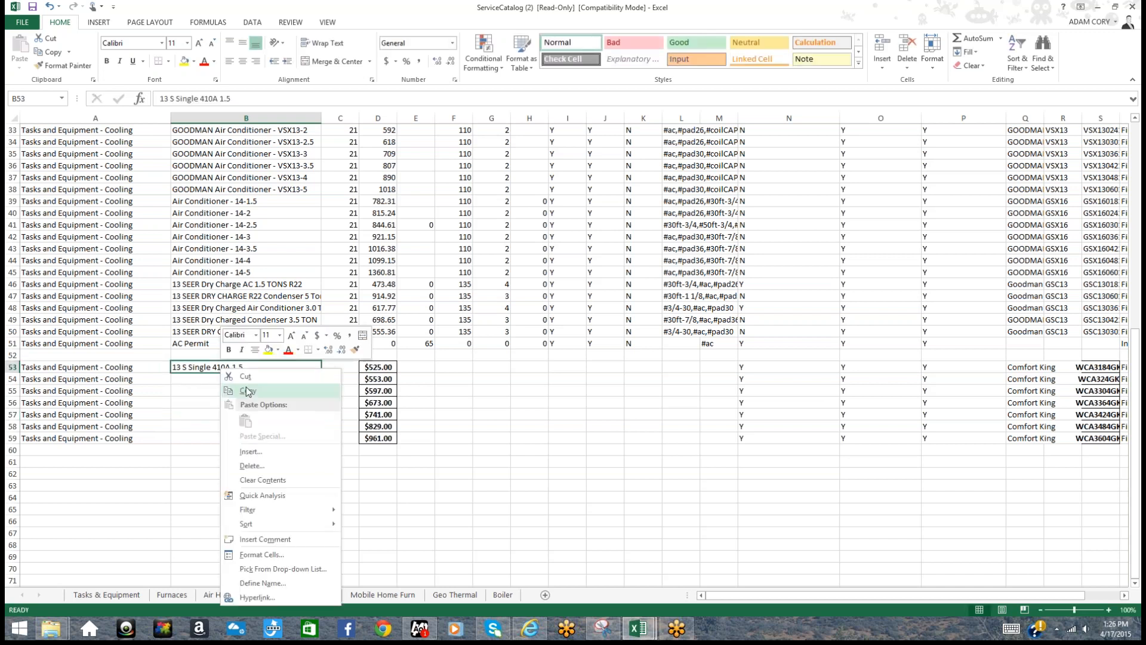
{"action": "left_click", "coordinate": [248, 392]}
{"action": "left_click_drag", "start_coordinate": [204, 381], "coordinate": [215, 438]}
{"action": "right_click", "coordinate": [216, 428]}
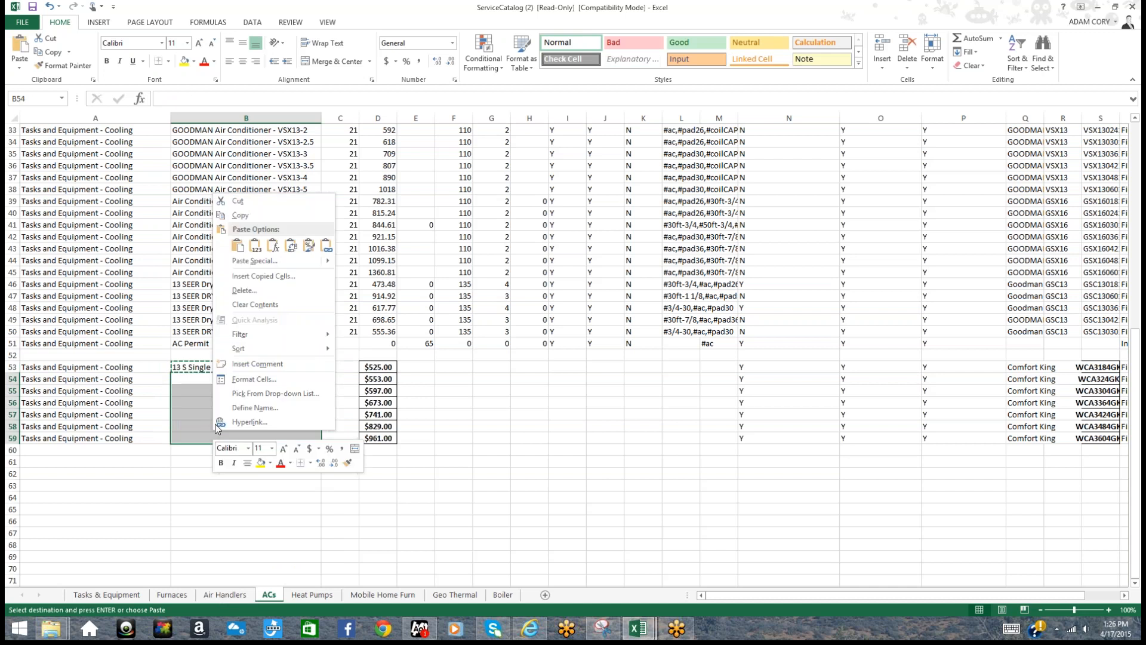
{"action": "left_click", "coordinate": [237, 245]}
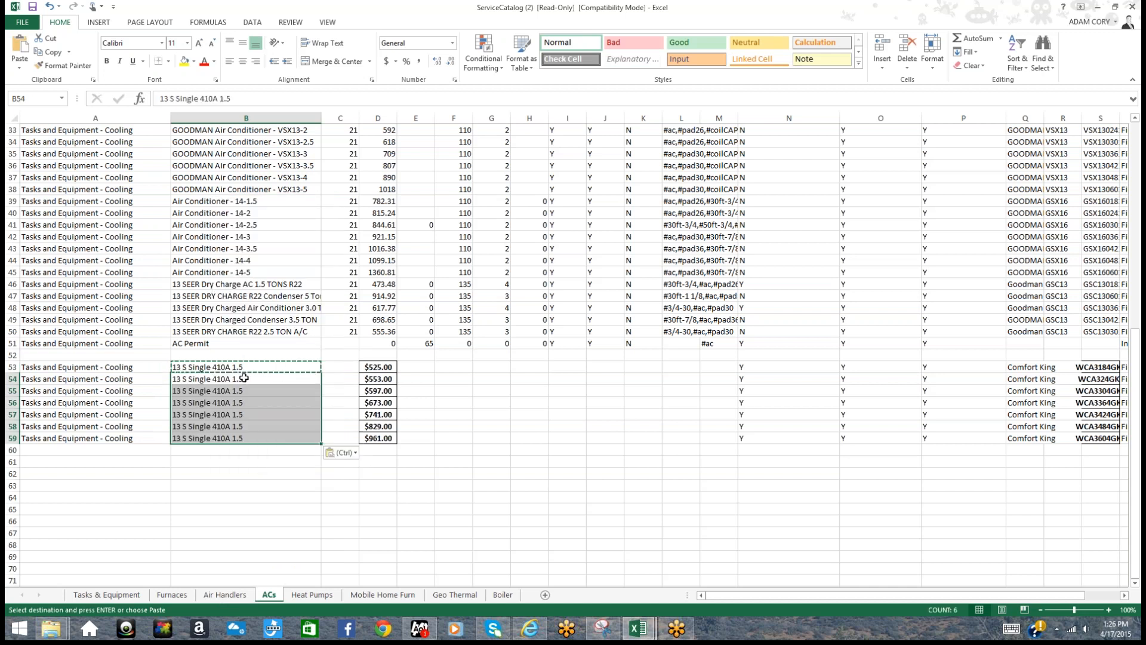
Change the descriptions in B54 and B55 to 13 S Single 410A 2 and 13 S Single 410 2.5
{"action": "double_click", "coordinate": [245, 378]}
{"action": "key", "text": "BackSpace"}
{"action": "key", "text": "BackSpace"}
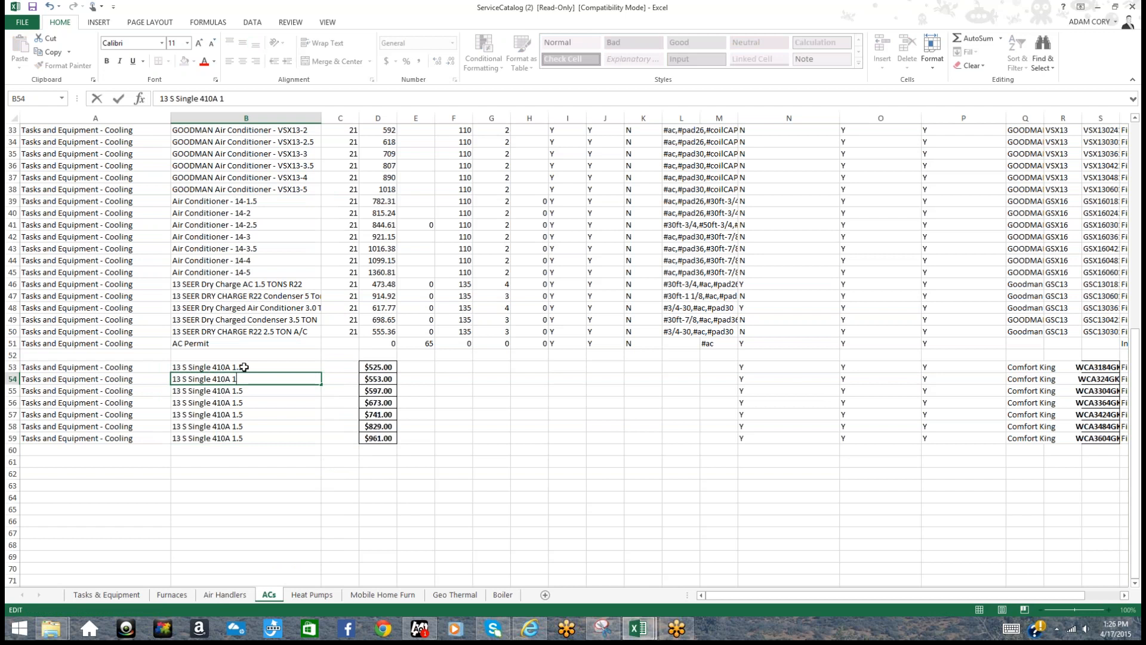
{"action": "double_click", "coordinate": [248, 391]}
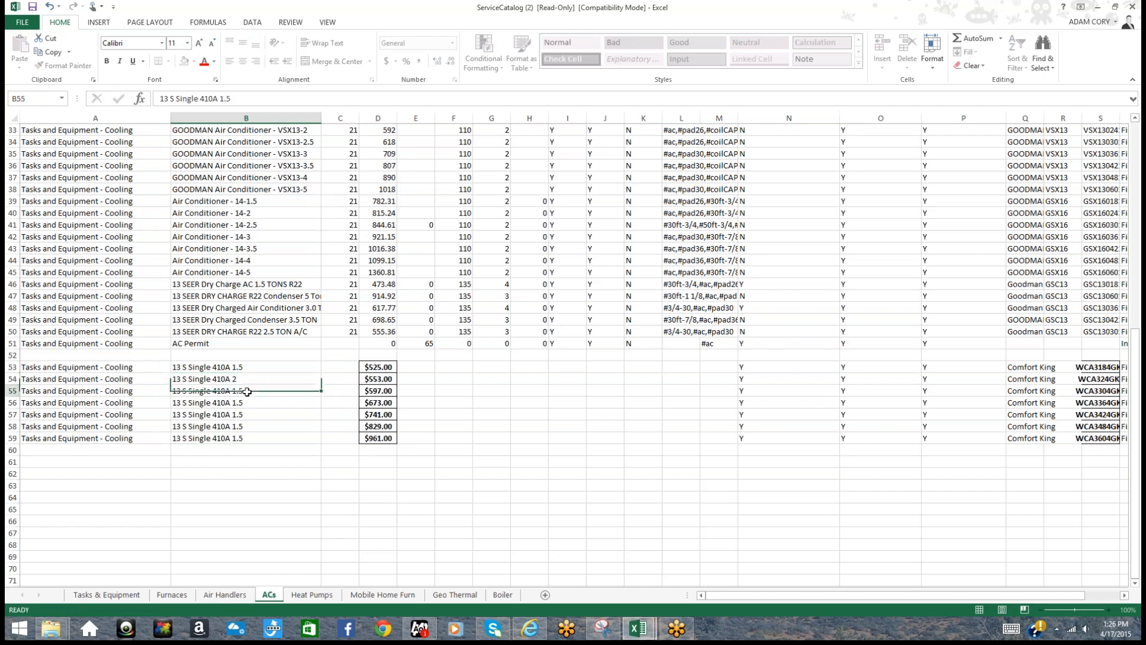
{"action": "key", "text": "BackSpace"}
{"action": "key", "text": "BackSpace"}
{"action": "key", "text": "BackSpace"}
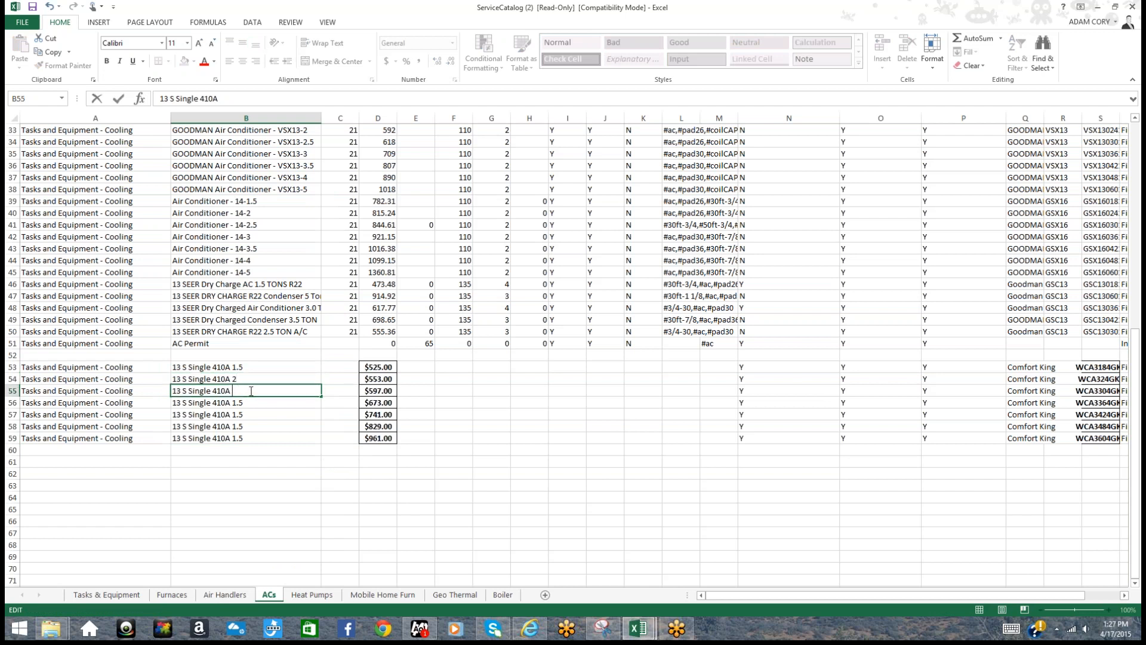
{"action": "double_click", "coordinate": [250, 403]}
{"action": "double_click", "coordinate": [229, 393]}
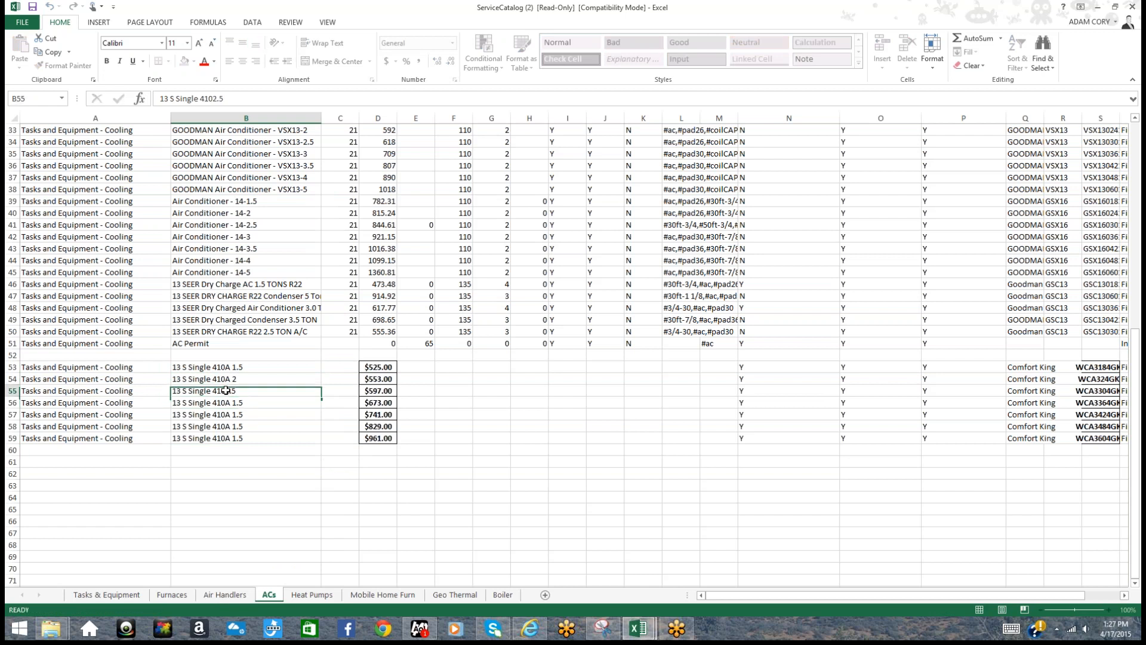
Change the descriptions in B56 and B57 to 13 S Single 410A 3 and 13 S Single 410A 3.5
{"action": "double_click", "coordinate": [251, 403]}
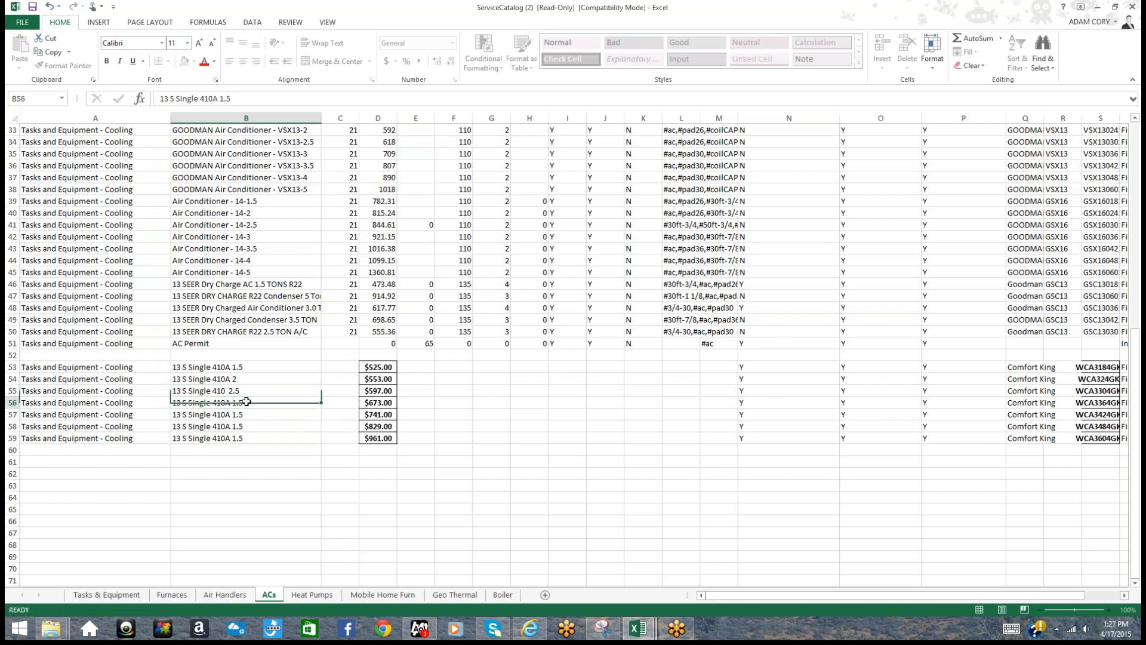
{"action": "key", "text": "BackSpace"}
{"action": "key", "text": "BackSpace"}
{"action": "key", "text": "BackSpace"}
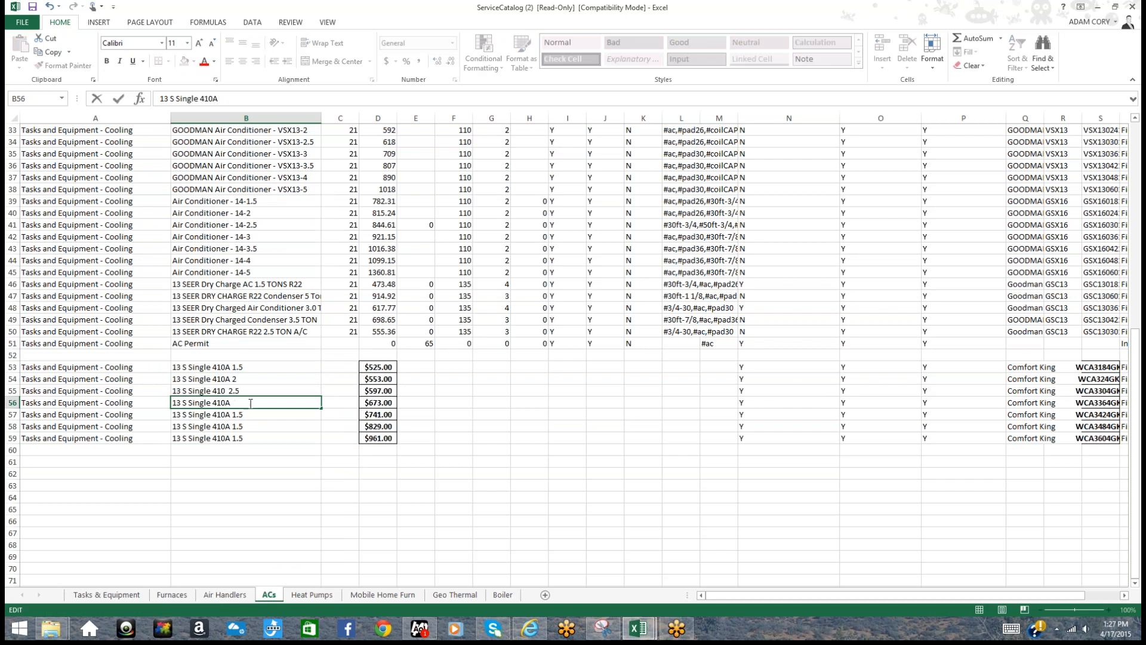
{"action": "type", "text": "3"}
{"action": "double_click", "coordinate": [248, 414]}
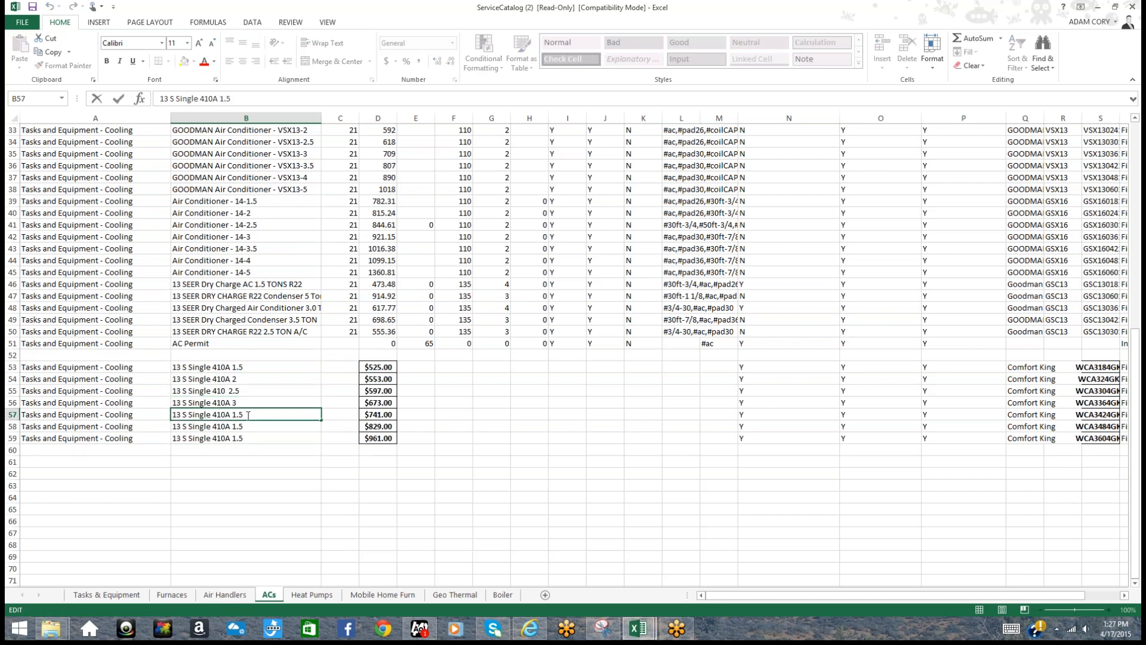
{"action": "key", "text": "BackSpace"}
{"action": "type", "text": "5"}
Change the descriptions in B58 and B59 to 13 S Single 410A 4 and 13 S Single 410A 5
{"action": "double_click", "coordinate": [250, 426]}
{"action": "key", "text": "BackSpace"}
{"action": "key", "text": "BackSpace"}
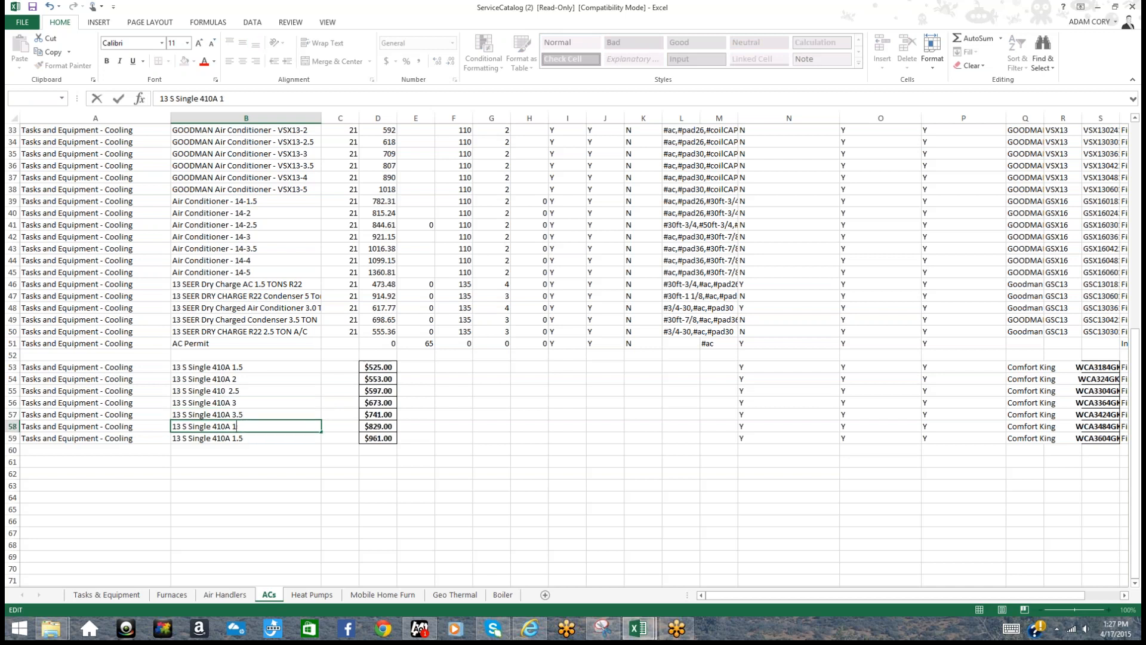
{"action": "double_click", "coordinate": [248, 441]}
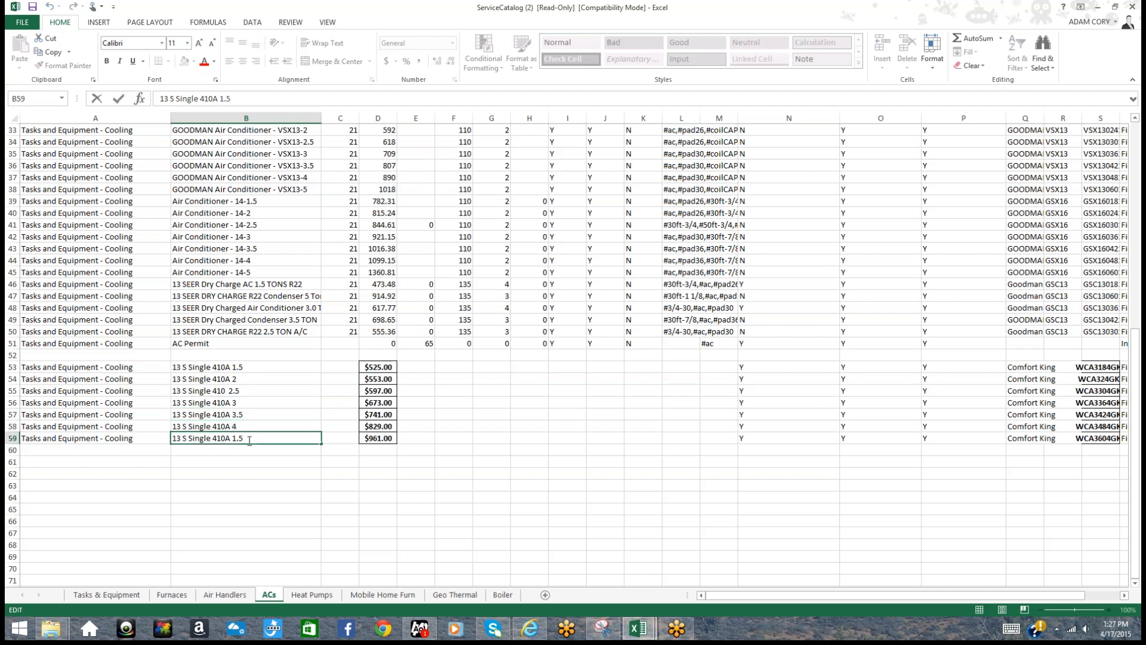
{"action": "key", "text": "BackSpace"}
{"action": "key", "text": "BackSpace"}
{"action": "type", "text": "5"}
{"action": "left_click", "coordinate": [246, 472]}
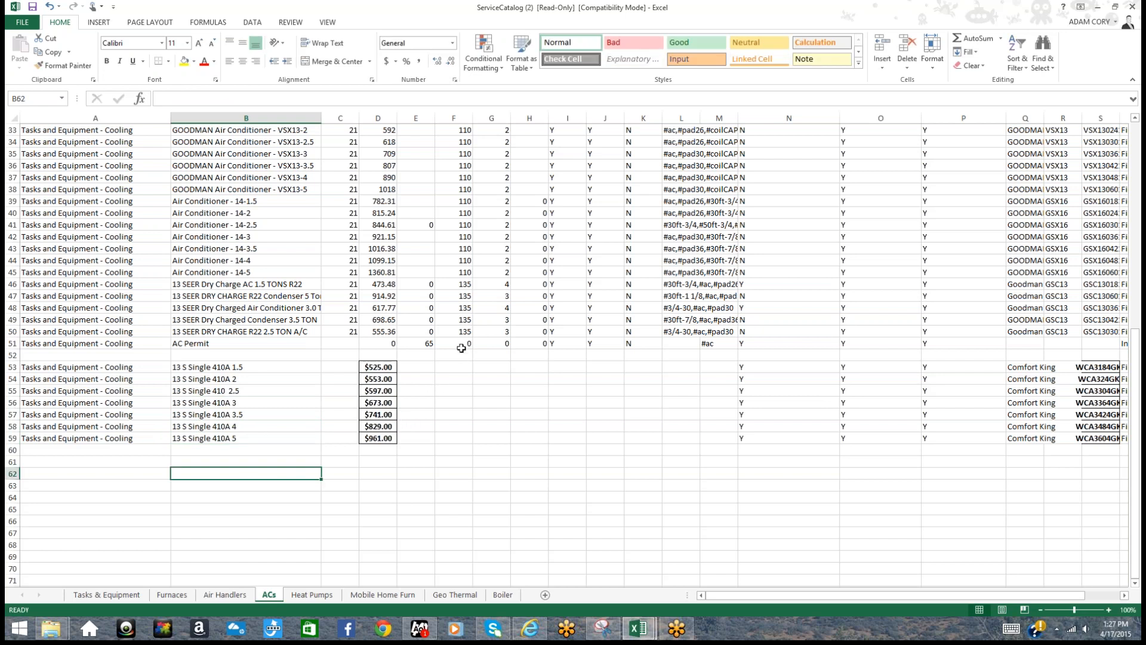
Copy the labor cost 110 and labor hours 2 from F8:G8 into the new rows F53:G59
{"action": "scroll", "coordinate": [459, 351], "scroll_direction": "up", "scroll_amount": 5}
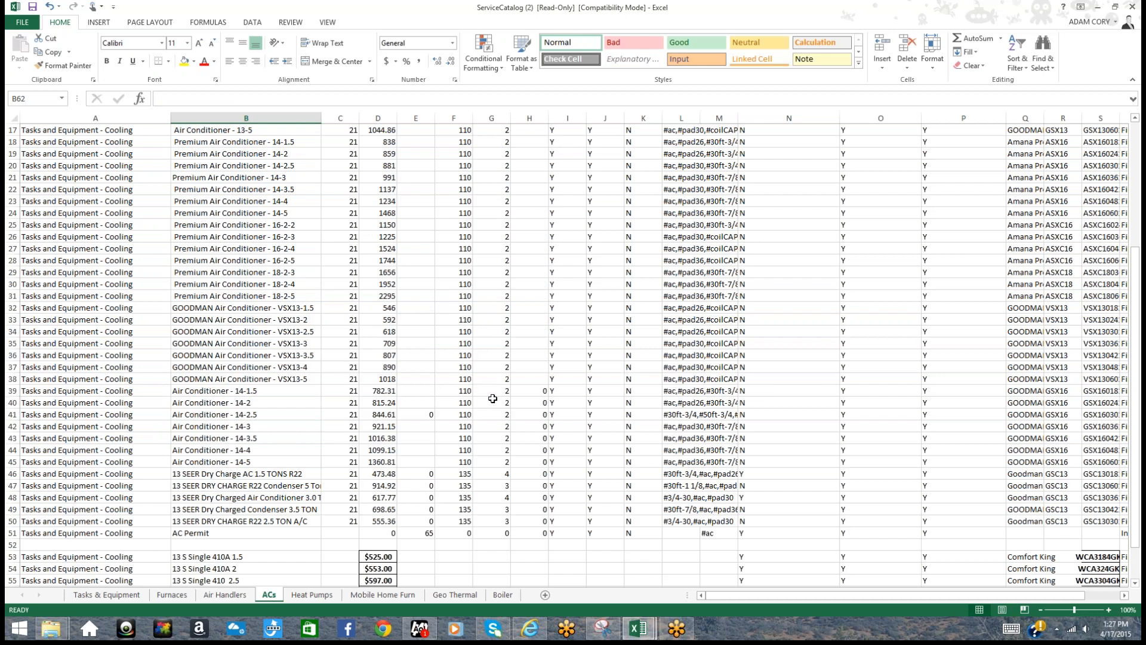
{"action": "scroll", "coordinate": [498, 390], "scroll_direction": "up", "scroll_amount": 5}
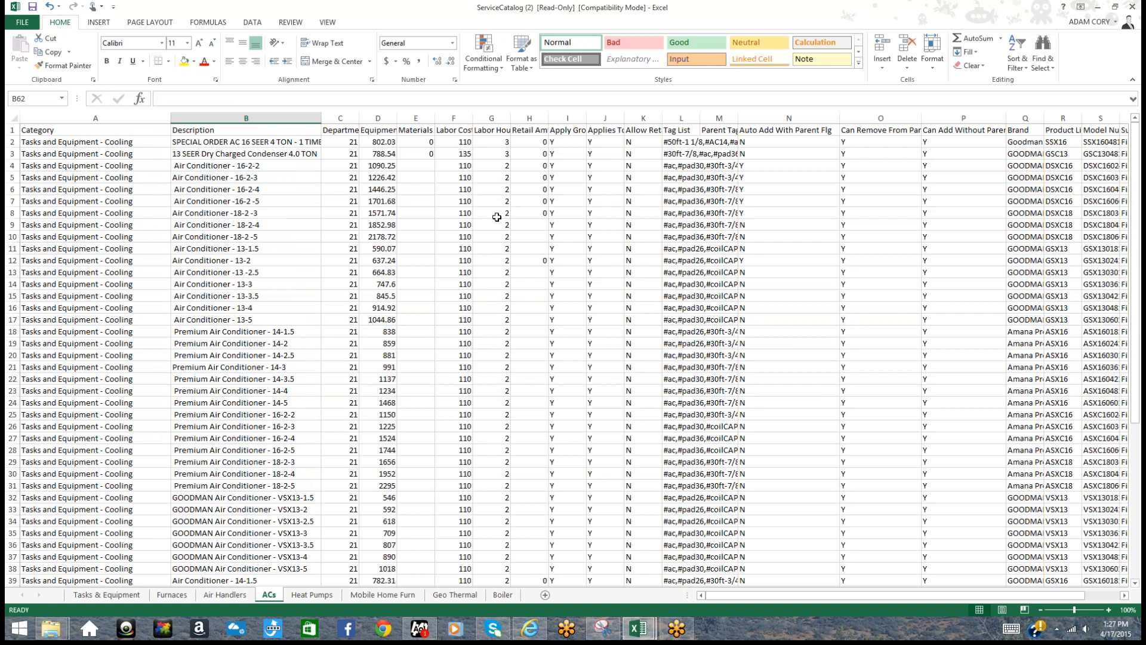
{"action": "left_click_drag", "start_coordinate": [499, 215], "coordinate": [469, 214]}
{"action": "right_click", "coordinate": [469, 214]}
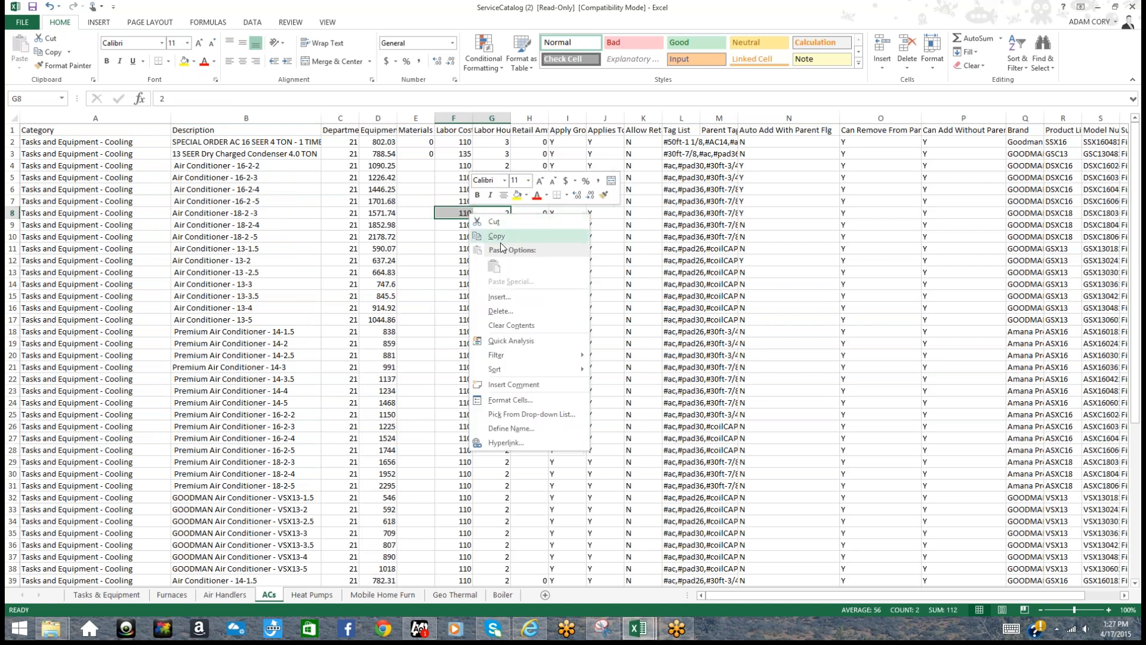
{"action": "left_click", "coordinate": [499, 238]}
{"action": "scroll", "coordinate": [490, 279], "scroll_direction": "down", "scroll_amount": 13}
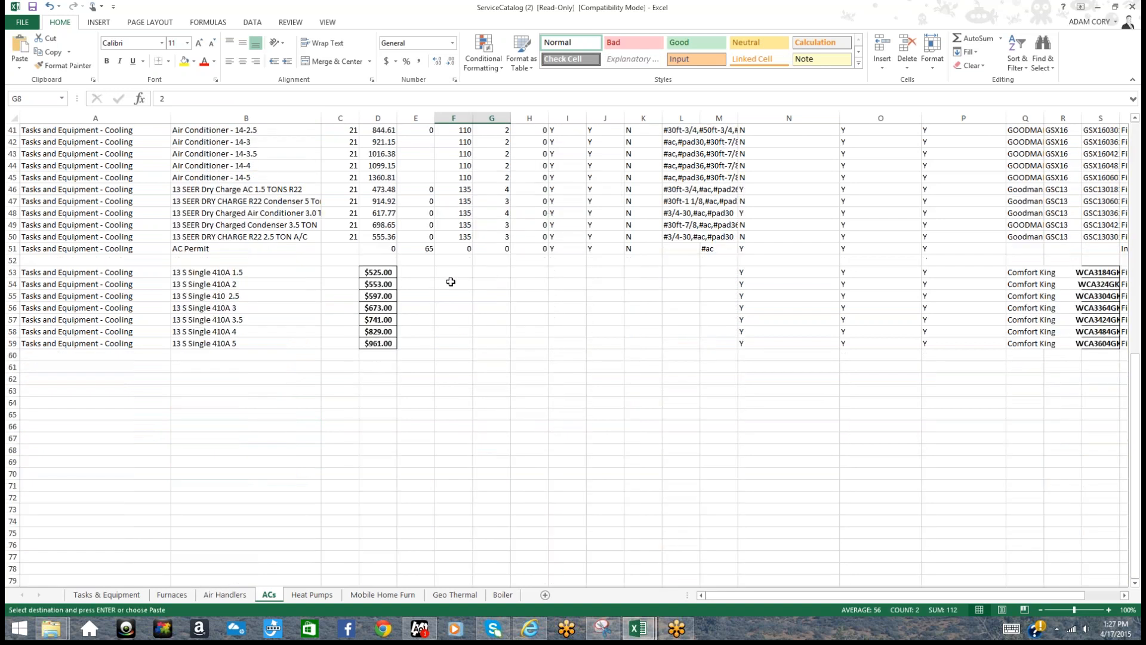
{"action": "left_click_drag", "start_coordinate": [449, 271], "coordinate": [453, 339]}
{"action": "right_click", "coordinate": [454, 339]}
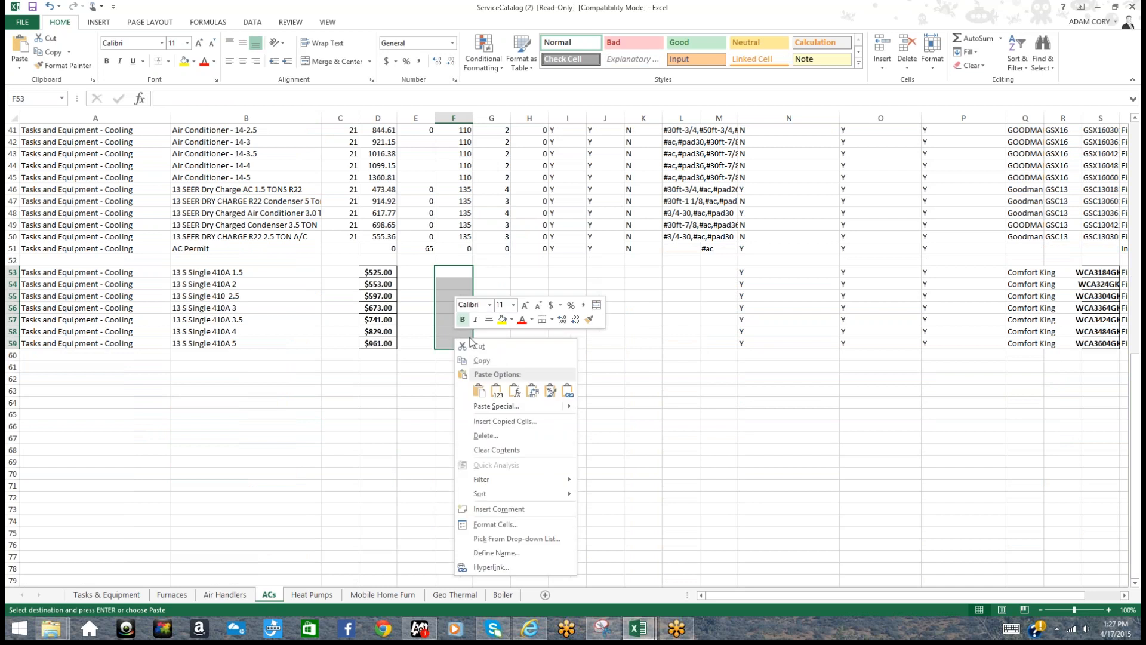
{"action": "left_click", "coordinate": [479, 391]}
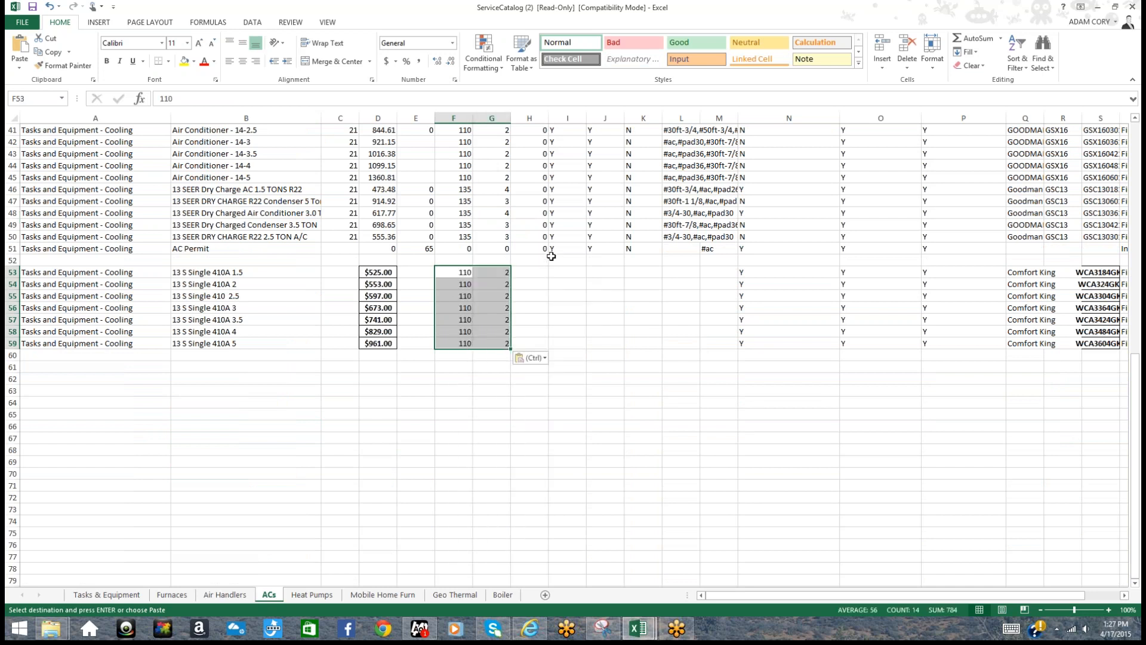
Widen columns I to K to show the gross margin, commission and retail override flag headers
{"action": "scroll", "coordinate": [570, 254], "scroll_direction": "up", "scroll_amount": 13}
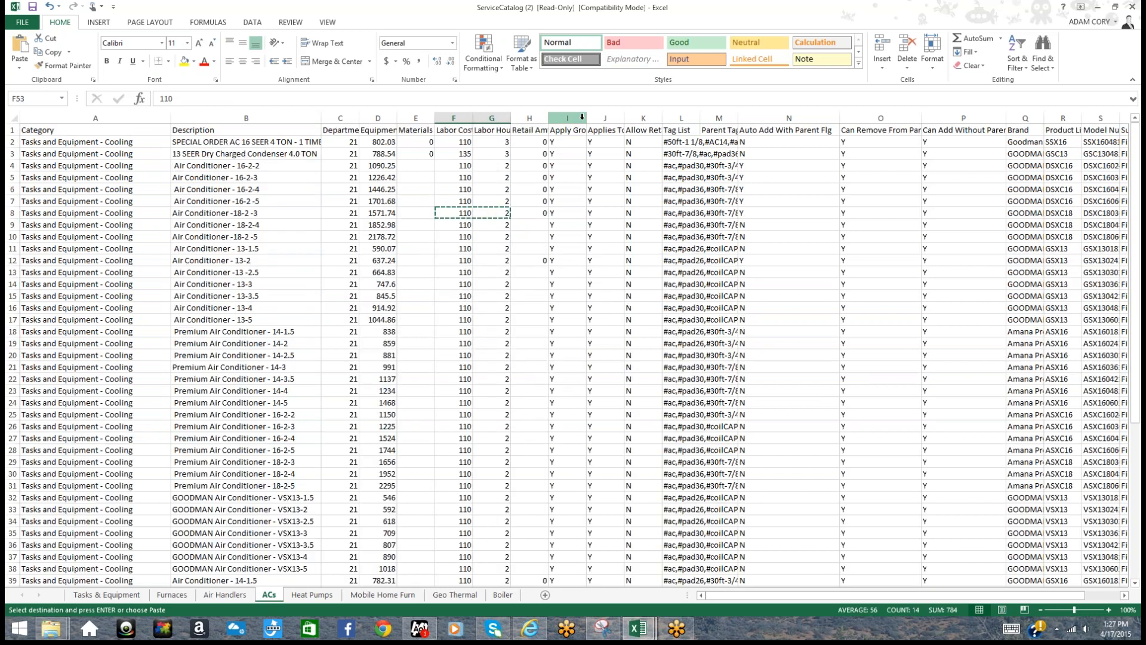
{"action": "left_click_drag", "start_coordinate": [588, 121], "coordinate": [637, 120]}
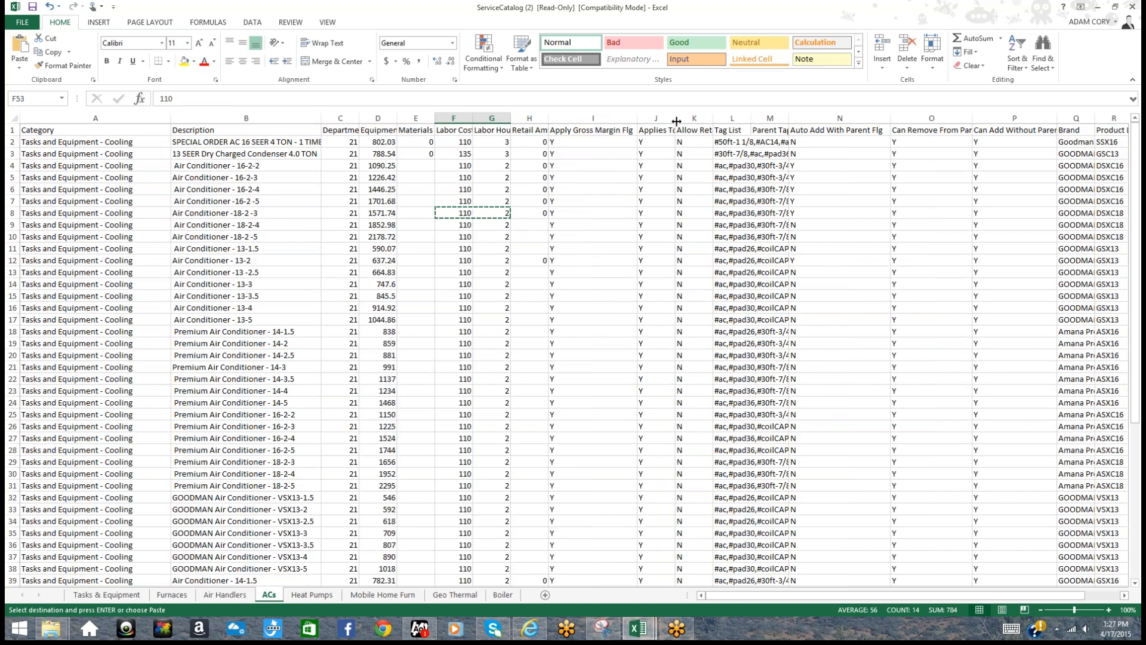
{"action": "left_click_drag", "start_coordinate": [719, 117], "coordinate": [726, 119]}
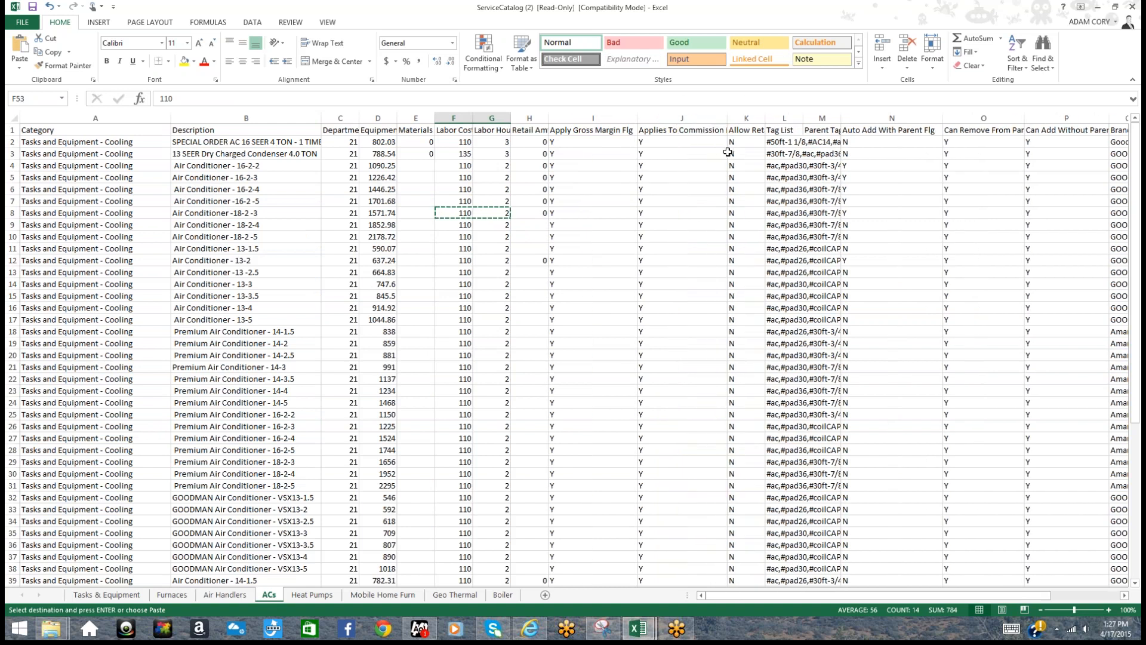
{"action": "left_click", "coordinate": [684, 133]}
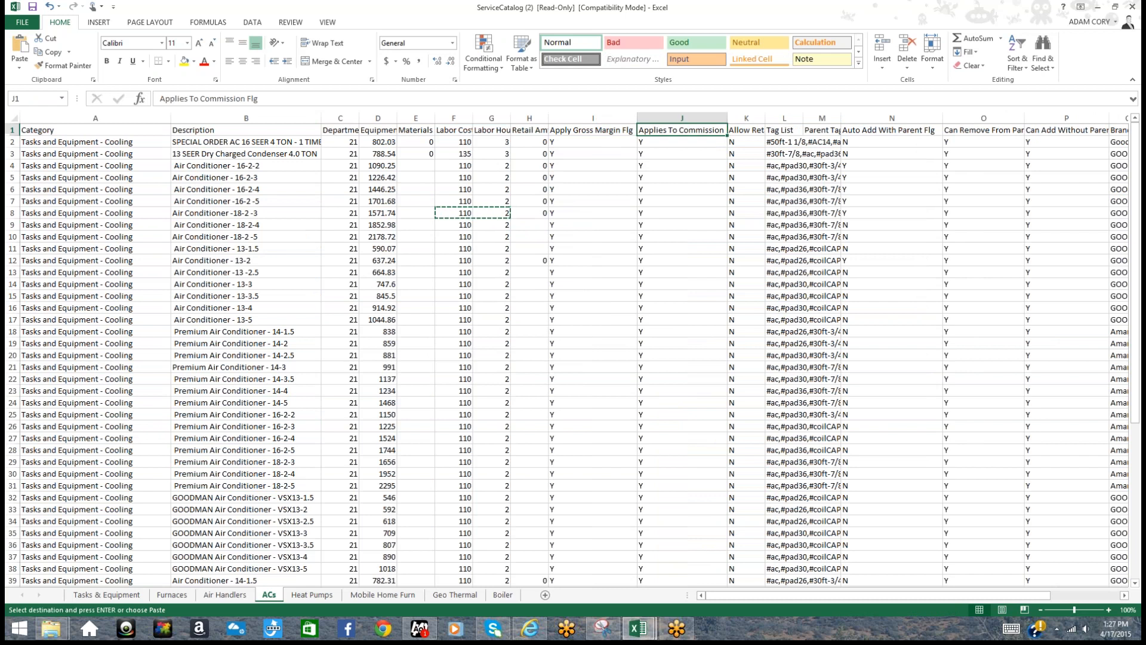
{"action": "left_click_drag", "start_coordinate": [766, 117], "coordinate": [862, 117]}
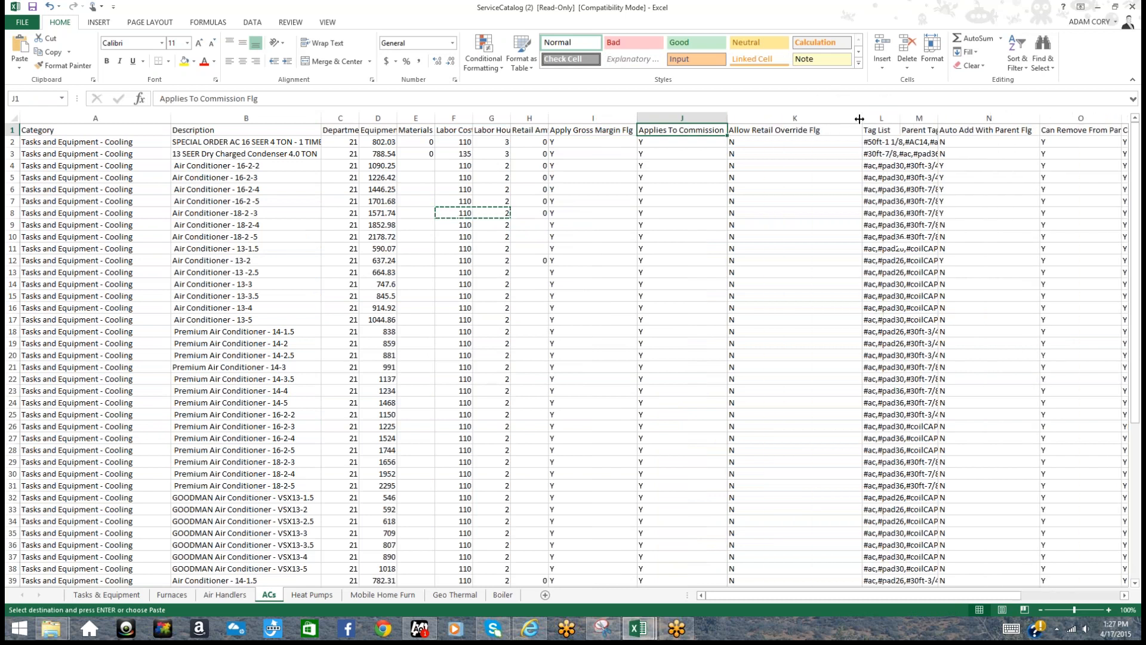
Copy the Y, Y and N flags from I4:K4 into the new rows I53:K59
{"action": "left_click_drag", "start_coordinate": [590, 168], "coordinate": [747, 166]}
{"action": "right_click", "coordinate": [748, 166]}
{"action": "left_click", "coordinate": [767, 187]}
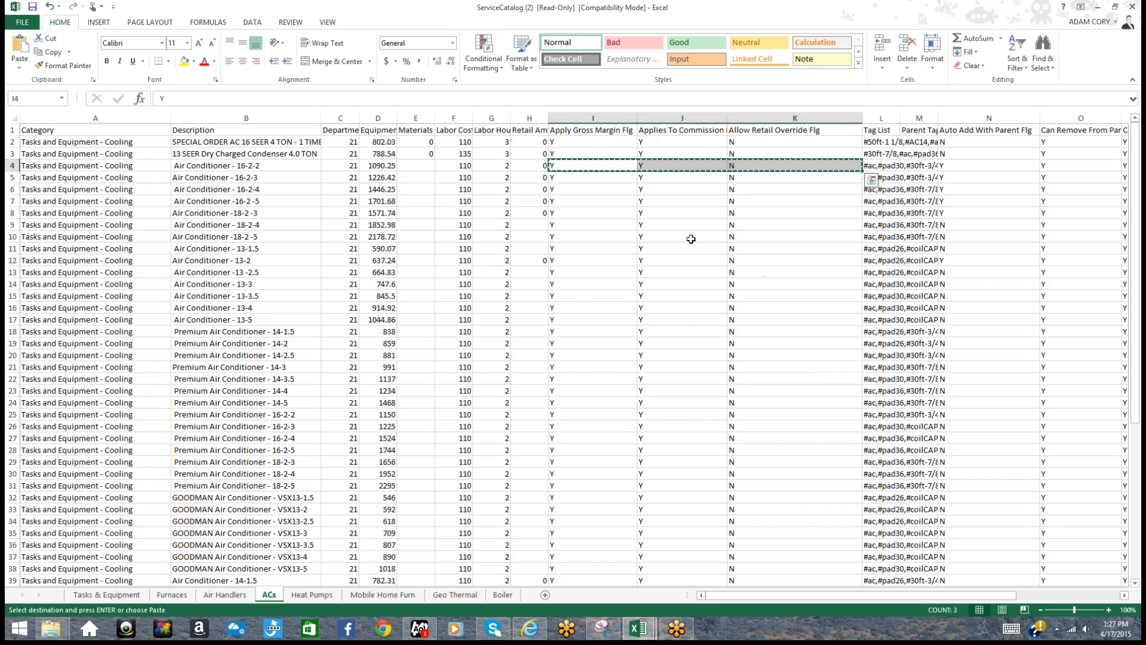
{"action": "scroll", "coordinate": [759, 239], "scroll_direction": "down", "scroll_amount": 13}
{"action": "left_click_drag", "start_coordinate": [567, 271], "coordinate": [577, 340]}
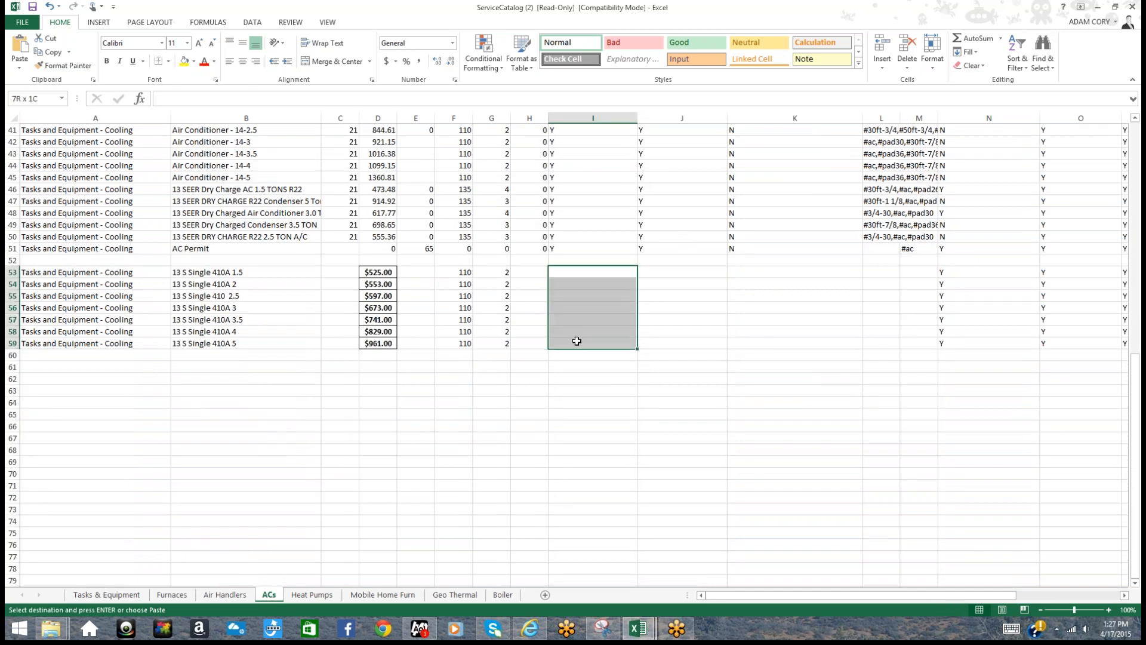
{"action": "right_click", "coordinate": [576, 327]}
{"action": "left_click", "coordinate": [600, 387]}
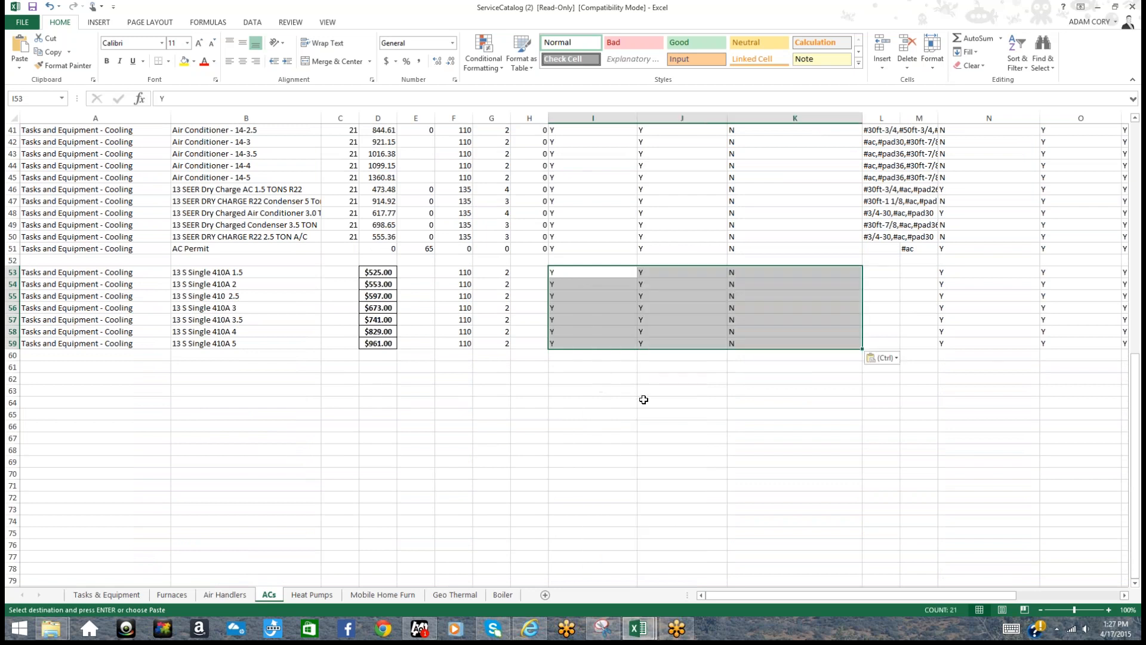
{"action": "left_click", "coordinate": [353, 436]}
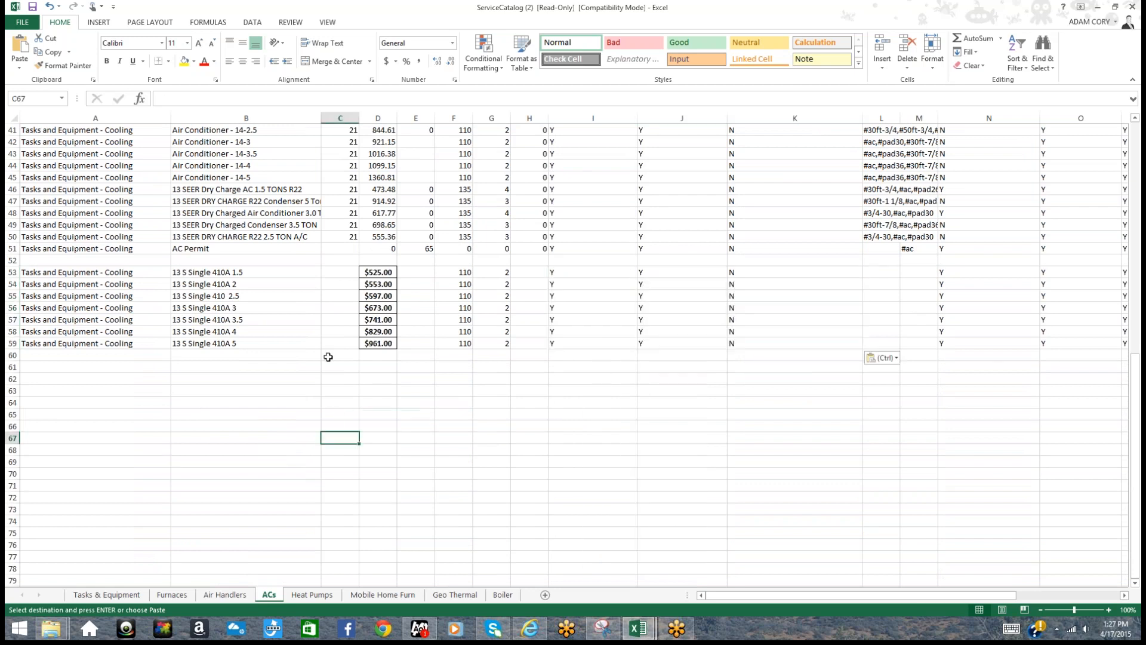
Remove all cell borders from rows 53 to 59
{"action": "left_click_drag", "start_coordinate": [12, 272], "coordinate": [12, 343]}
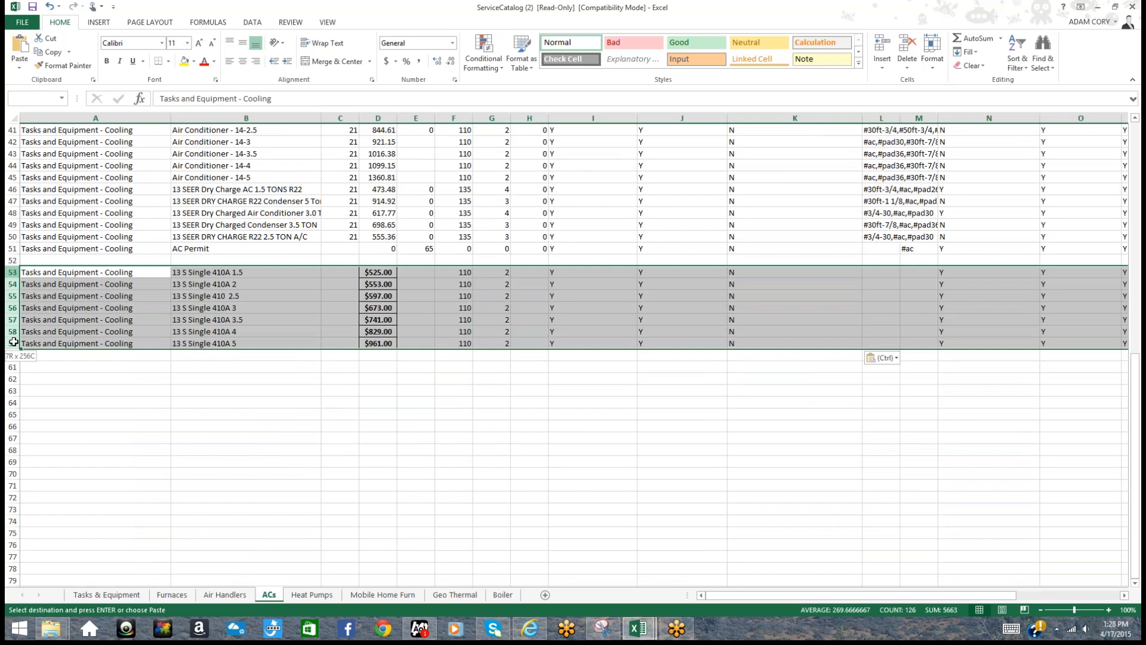
{"action": "right_click", "coordinate": [25, 300]}
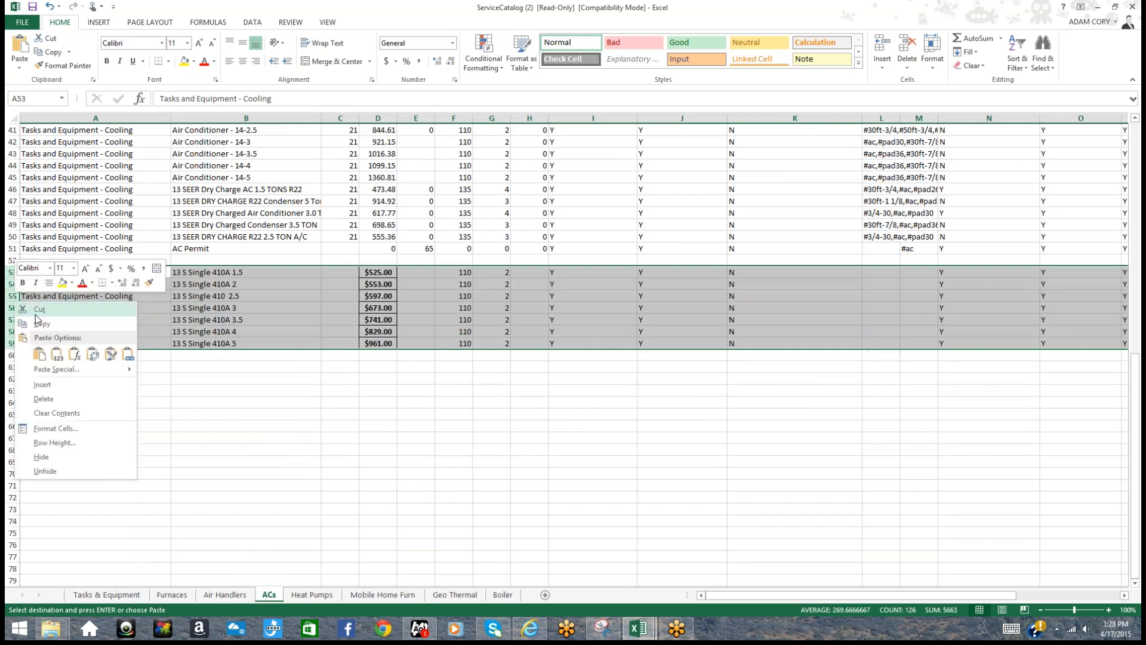
{"action": "left_click", "coordinate": [102, 284]}
{"action": "left_click", "coordinate": [111, 284]}
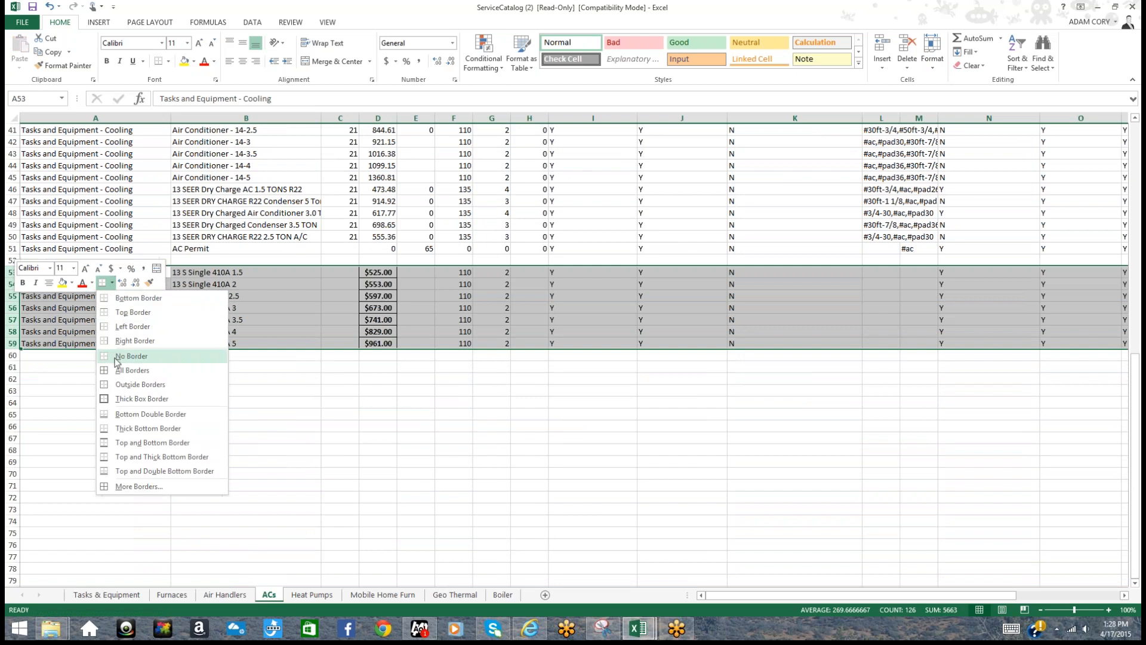
{"action": "left_click", "coordinate": [122, 356]}
{"action": "left_click", "coordinate": [381, 437]}
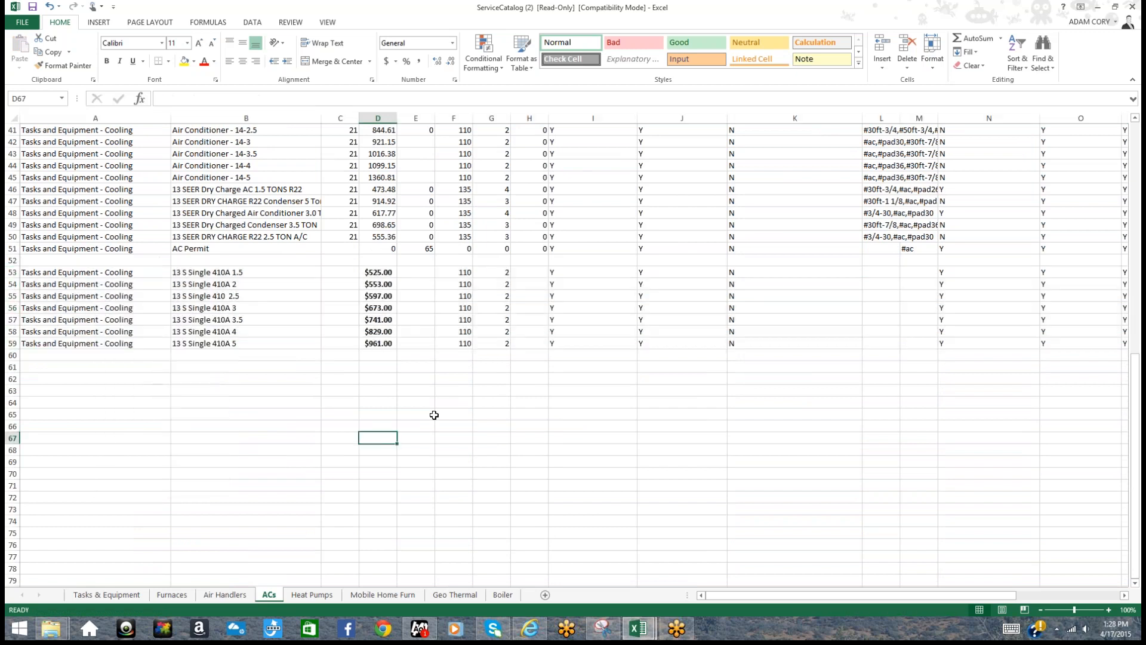
{"action": "left_click_drag", "start_coordinate": [717, 596], "coordinate": [836, 588]}
{"action": "left_click_drag", "start_coordinate": [413, 268], "coordinate": [458, 344]}
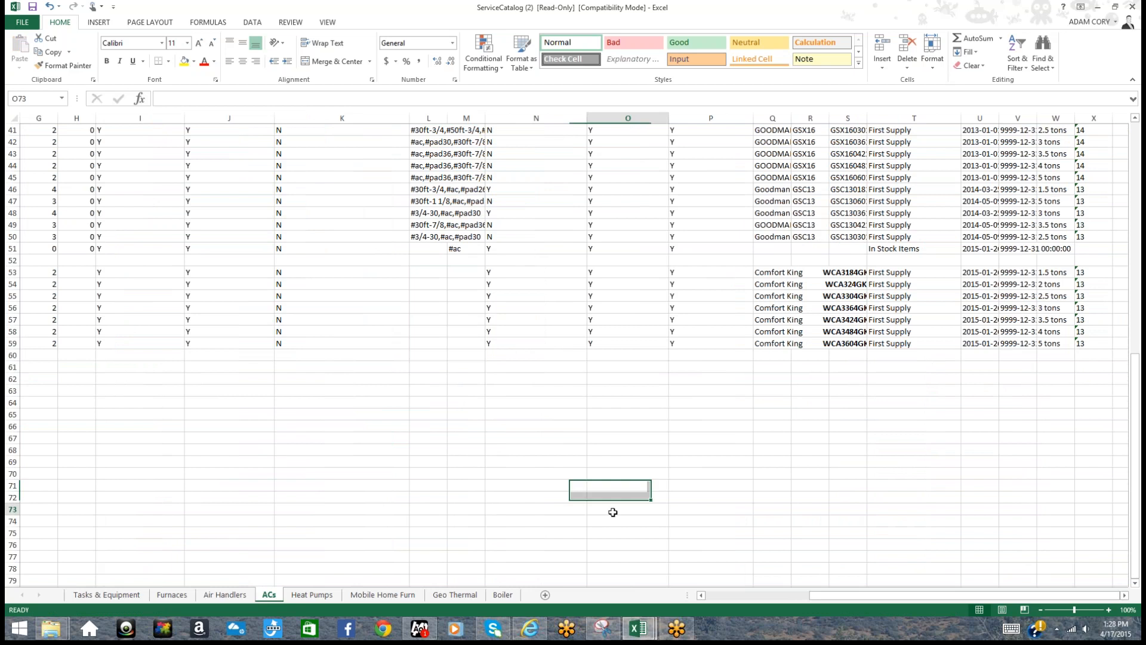
{"action": "left_click", "coordinate": [609, 509]}
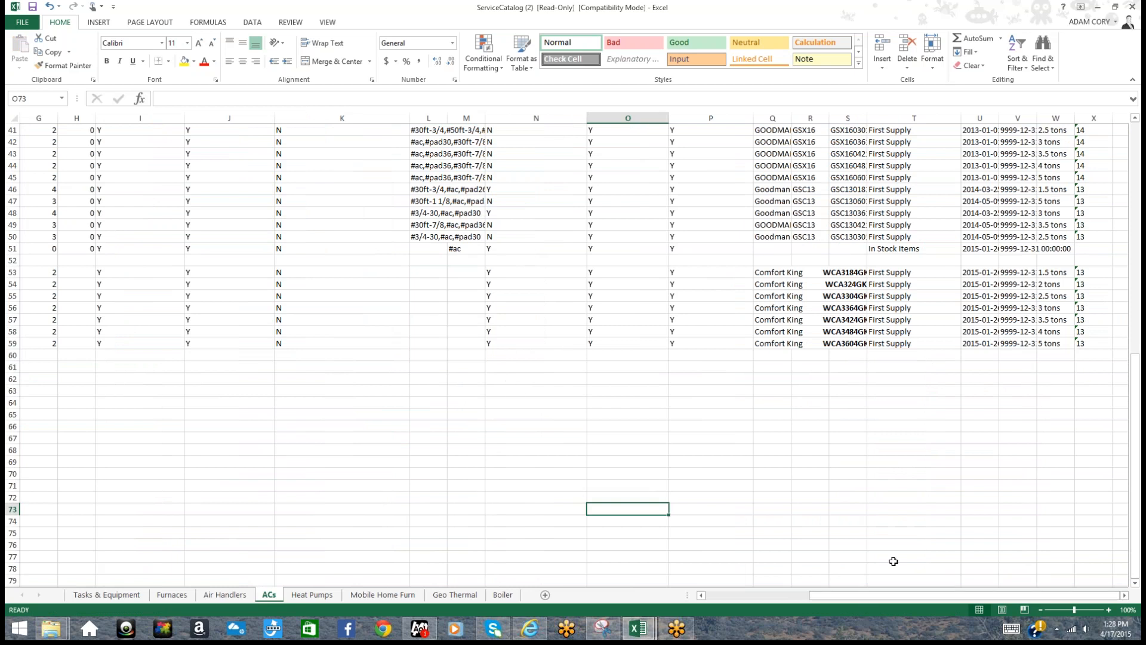
{"action": "scroll", "coordinate": [873, 495], "scroll_direction": "up", "scroll_amount": 5}
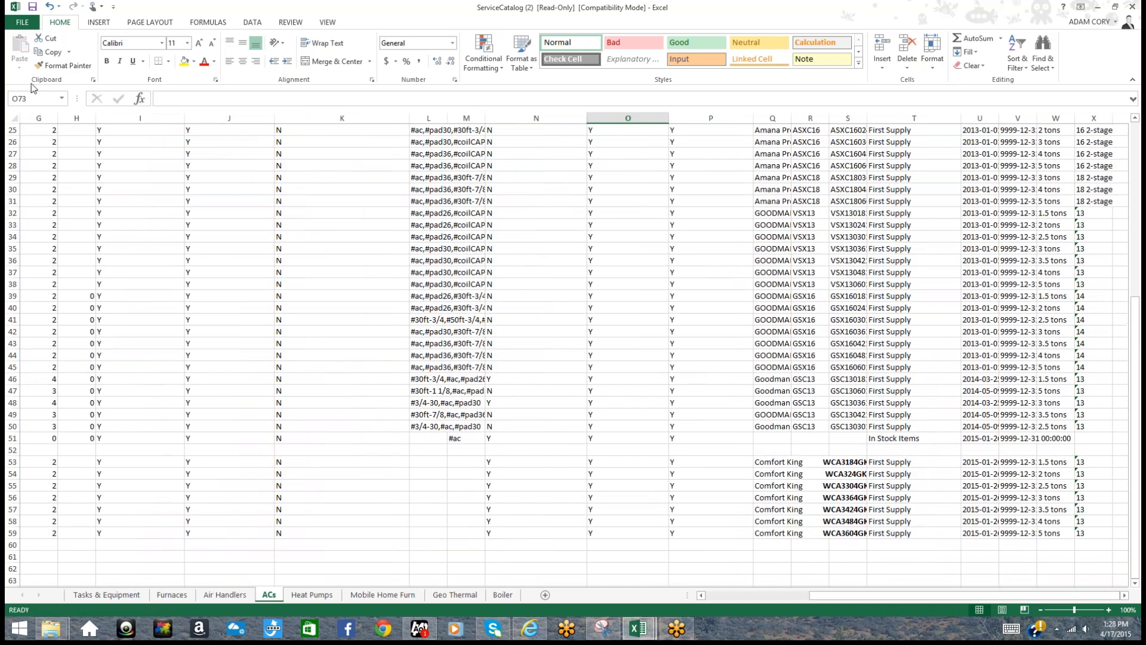
Save the workbook to the Desktop under the file name 123454
{"action": "left_click", "coordinate": [22, 22]}
{"action": "left_click", "coordinate": [53, 140]}
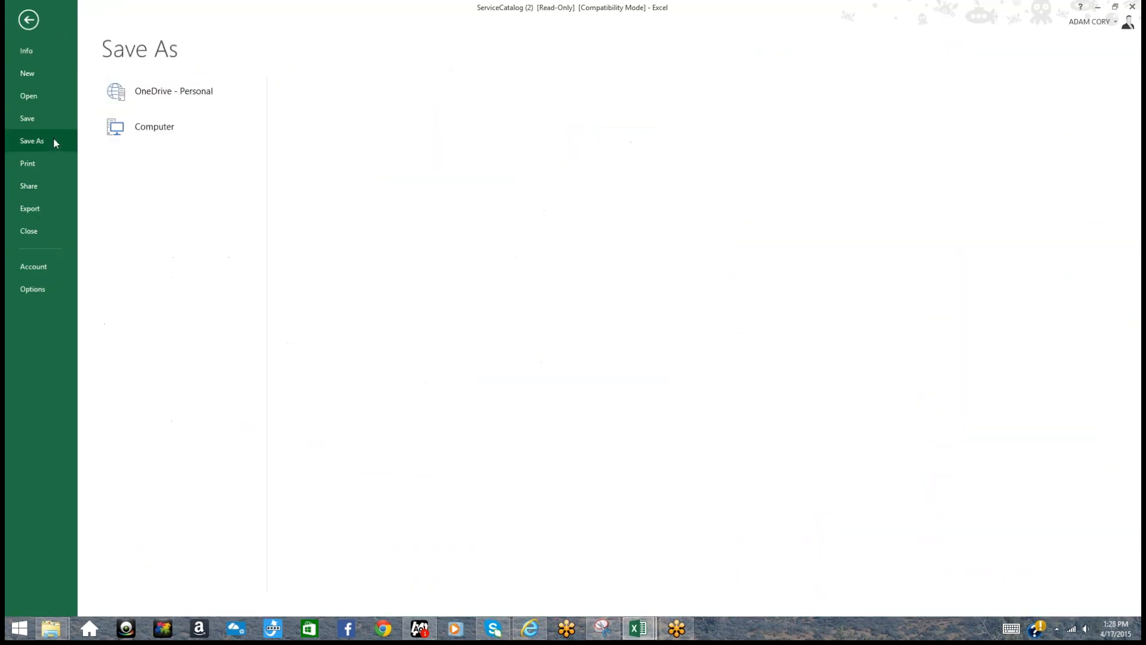
{"action": "left_click", "coordinate": [199, 130]}
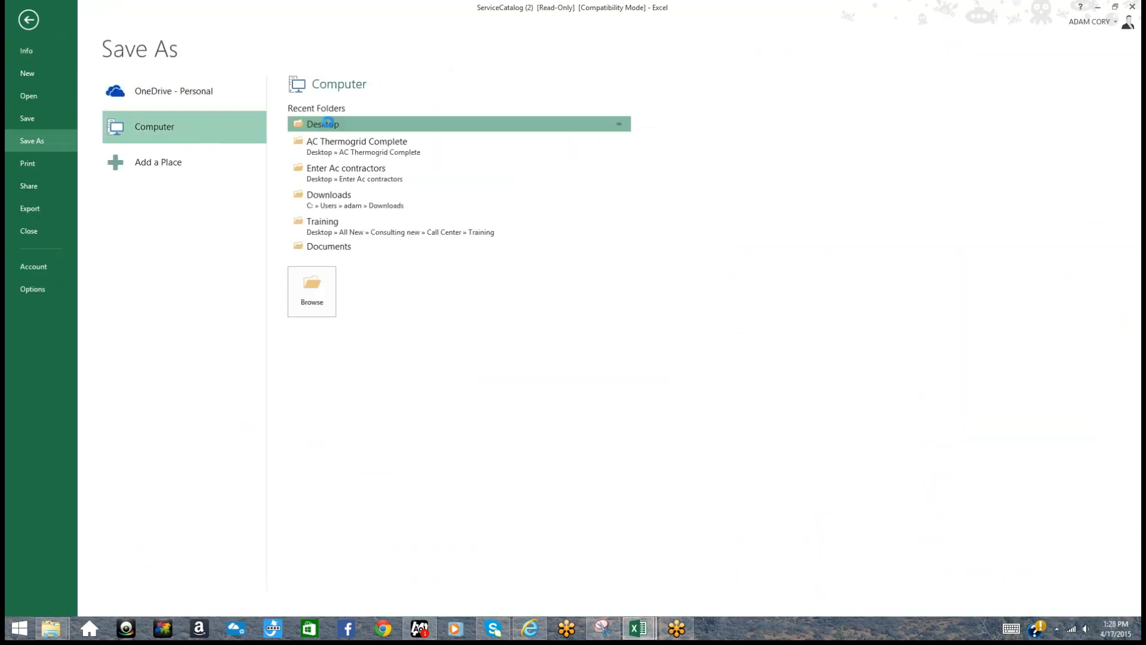
{"action": "left_click", "coordinate": [322, 124]}
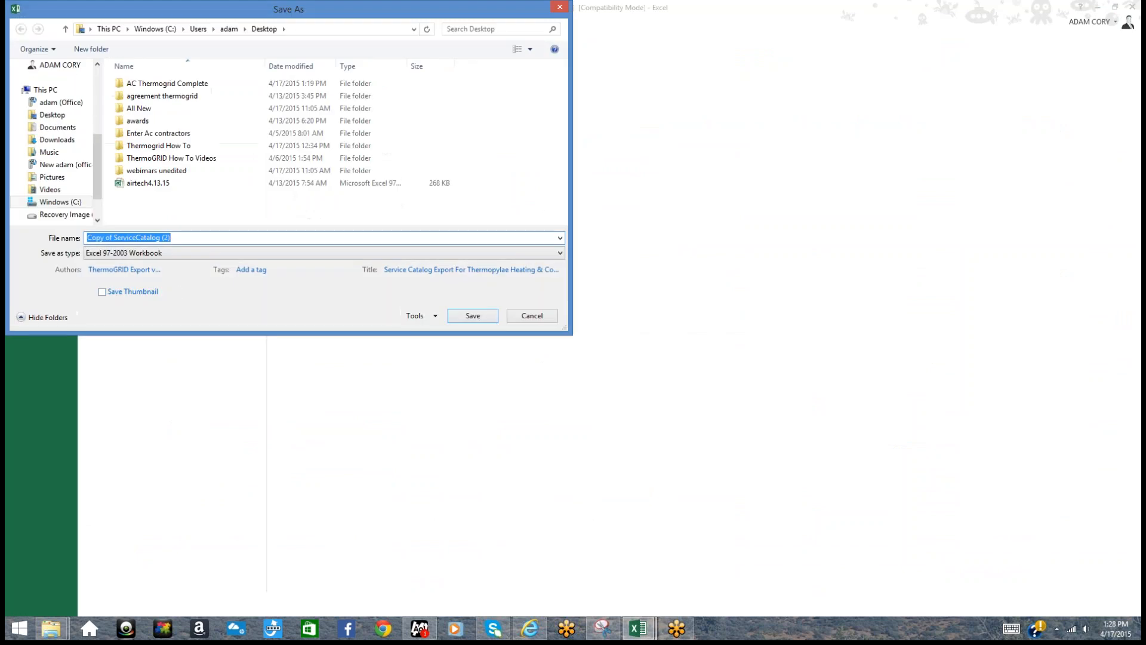
{"action": "type", "text": "123454"}
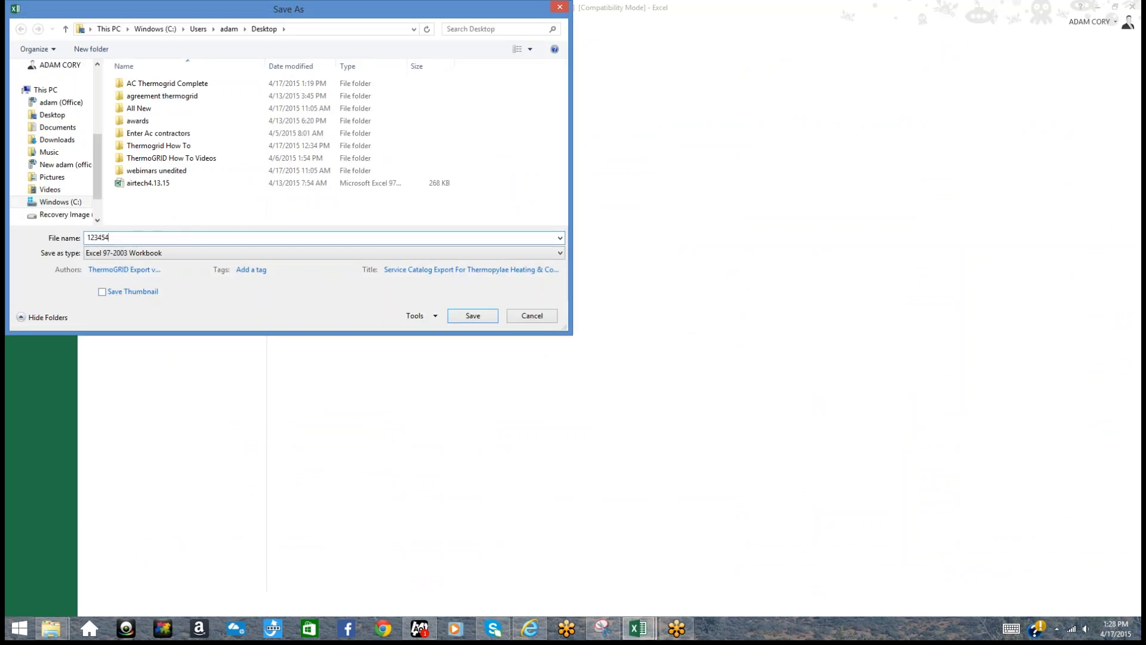
{"action": "left_click", "coordinate": [464, 315]}
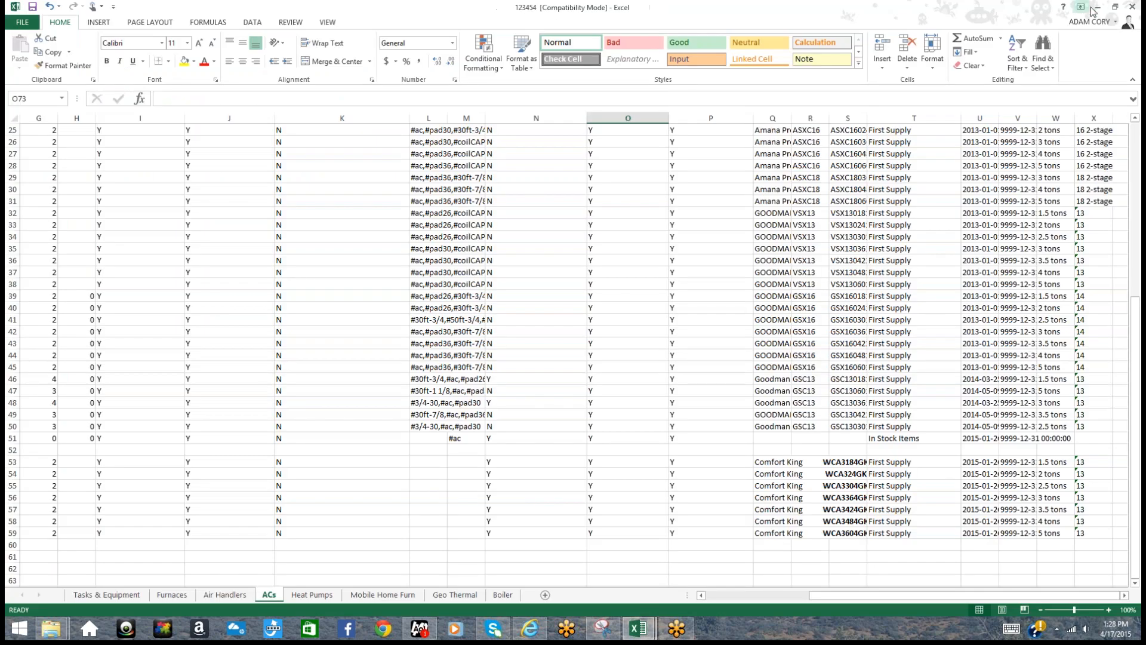
Switch to ThermoGRID in Internet Explorer and open the catalog import page from Manage Service Catalog
{"action": "left_click", "coordinate": [1097, 8]}
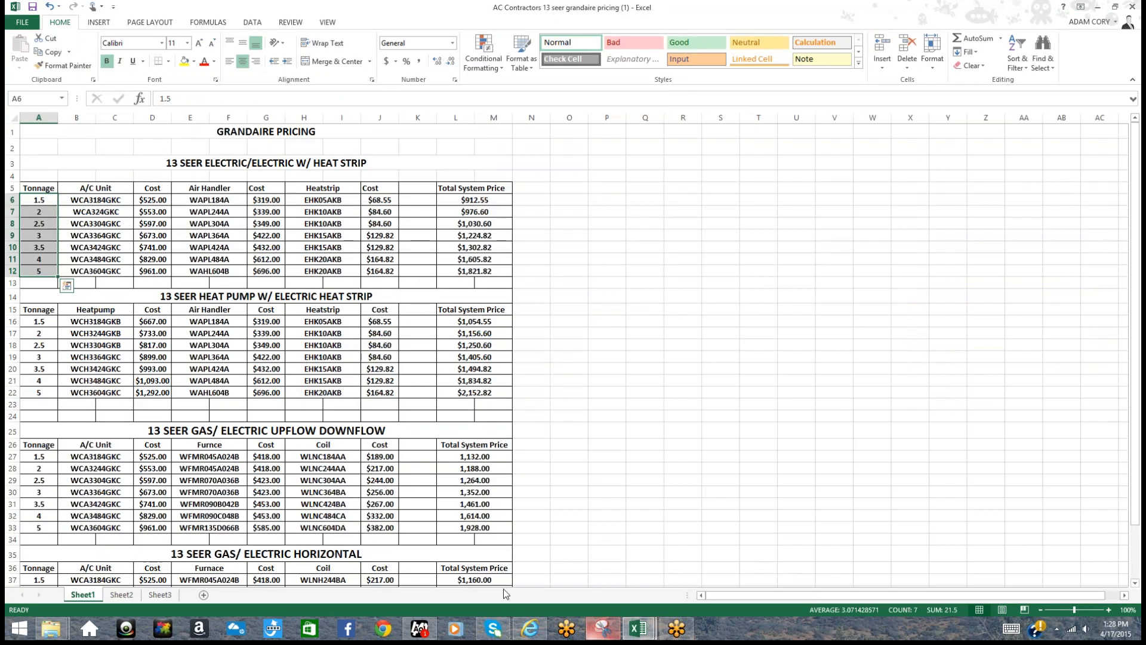
{"action": "left_click", "coordinate": [531, 628]}
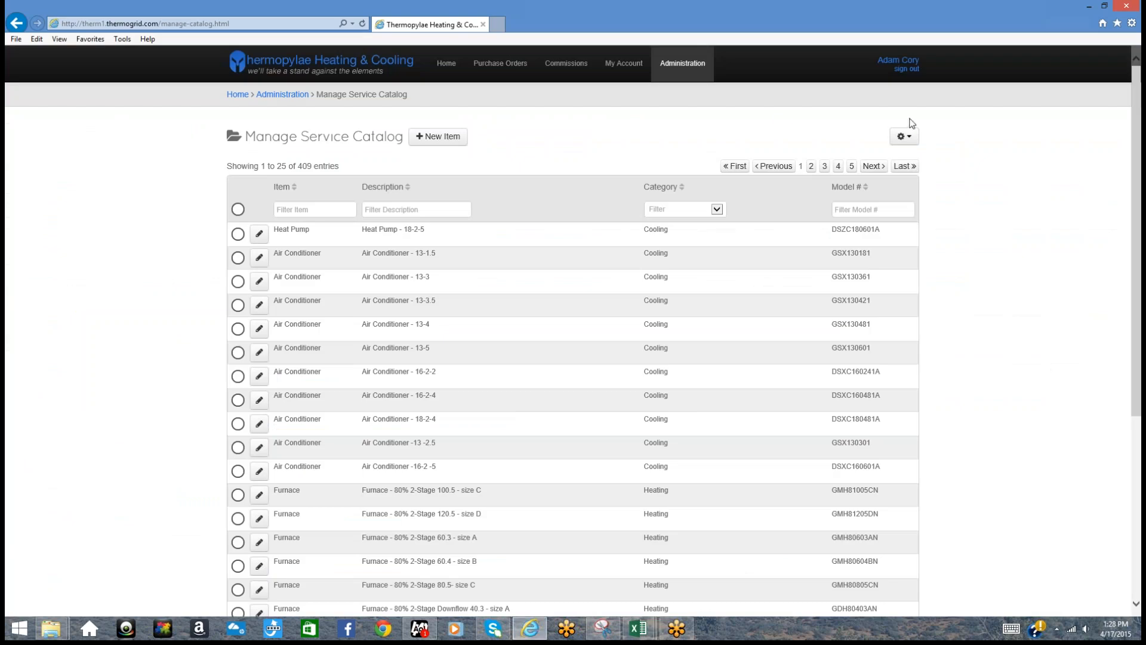
{"action": "left_click", "coordinate": [903, 137]}
{"action": "left_click", "coordinate": [877, 154]}
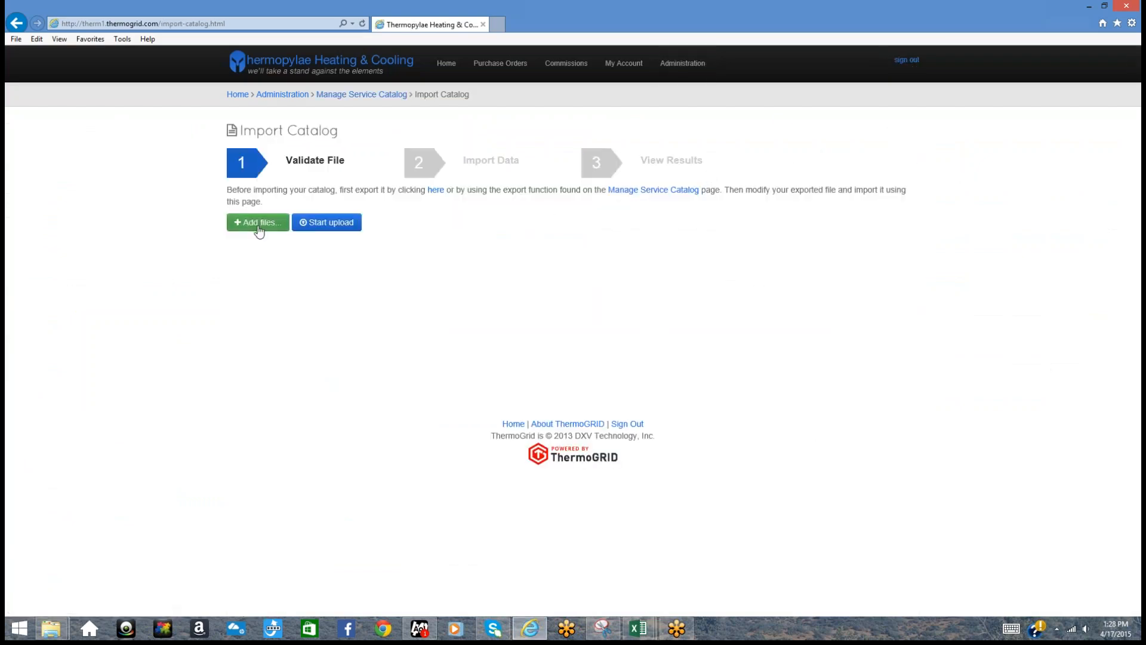
Add the 123454 workbook from the Desktop to the catalog import and upload it
{"action": "left_click", "coordinate": [258, 222]}
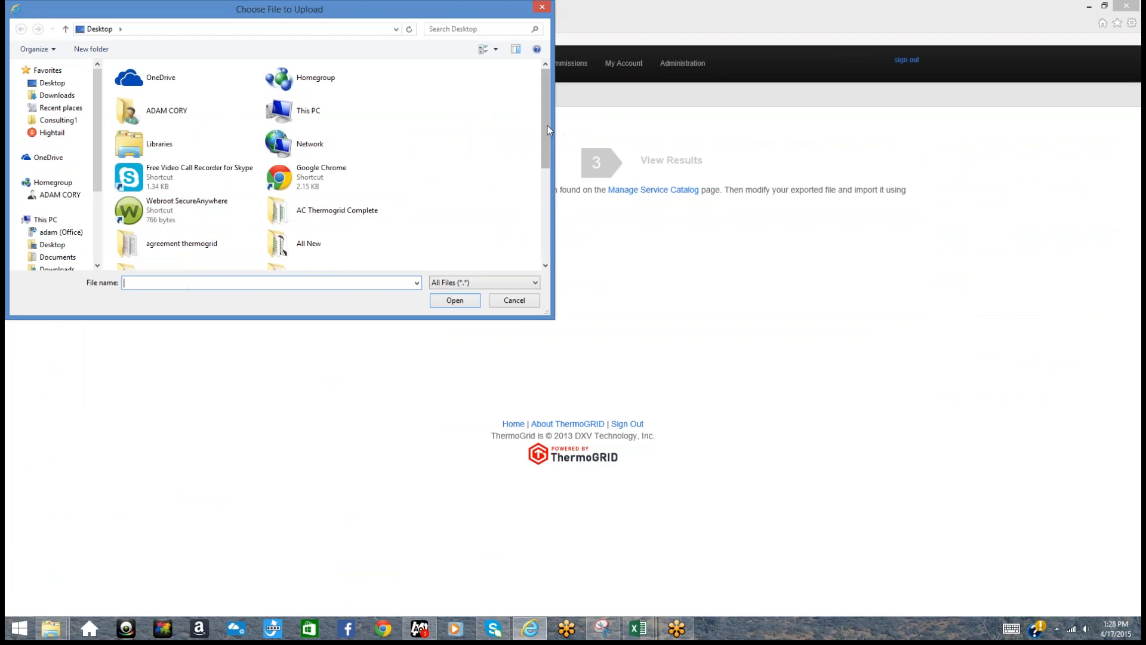
{"action": "left_click_drag", "start_coordinate": [547, 125], "coordinate": [539, 235]}
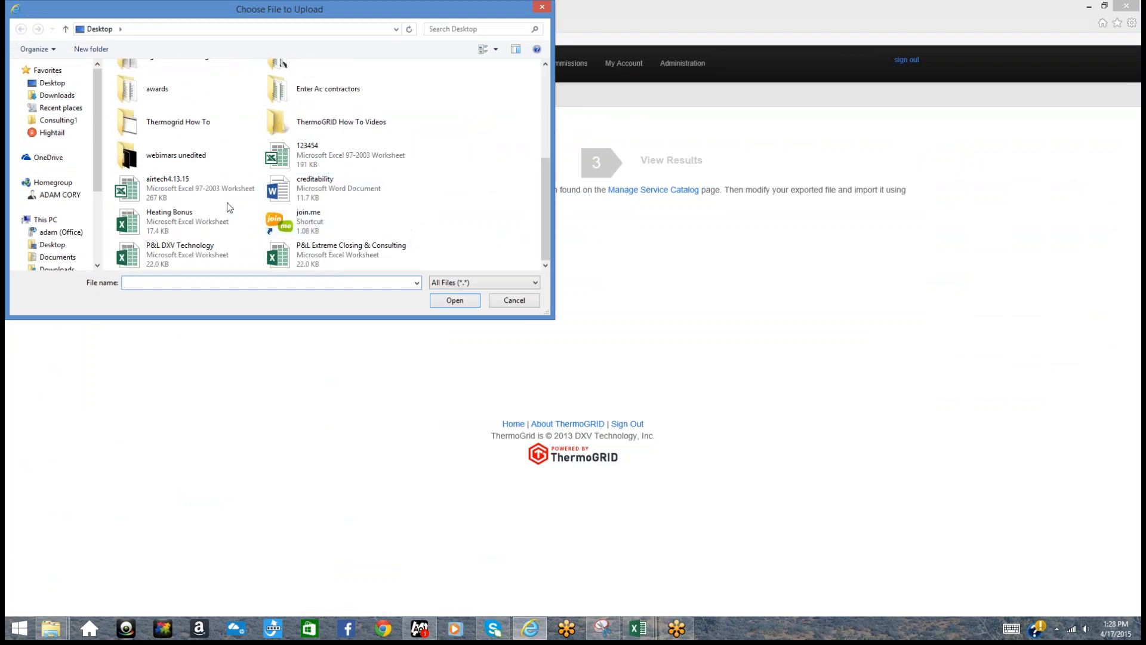
{"action": "left_click", "coordinate": [290, 156]}
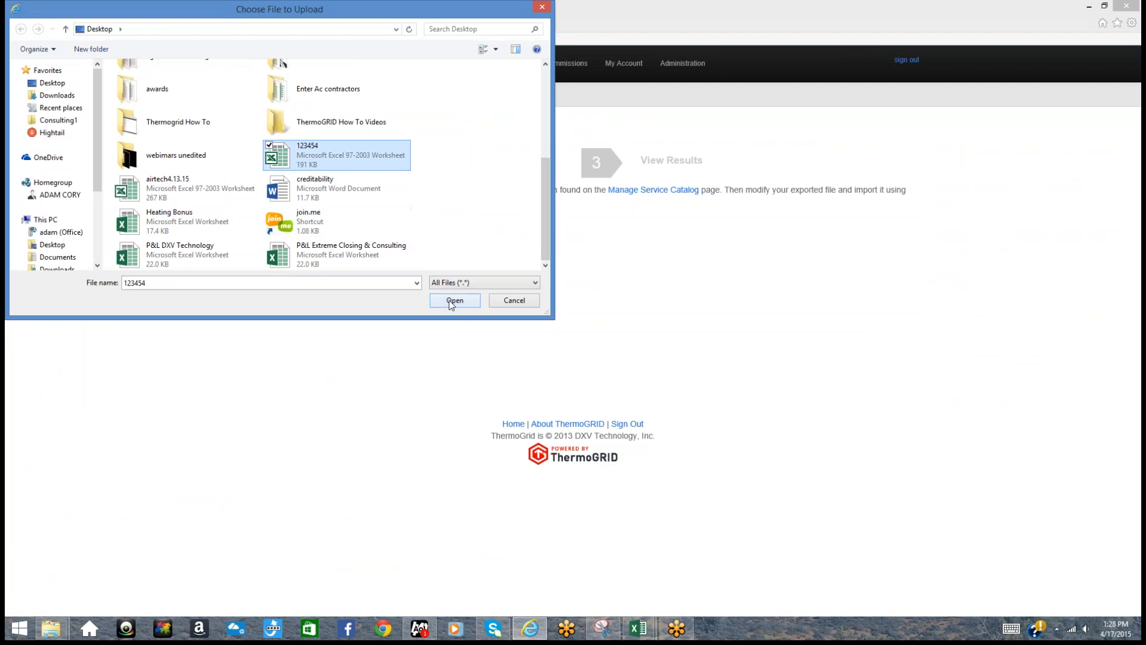
{"action": "left_click", "coordinate": [449, 300]}
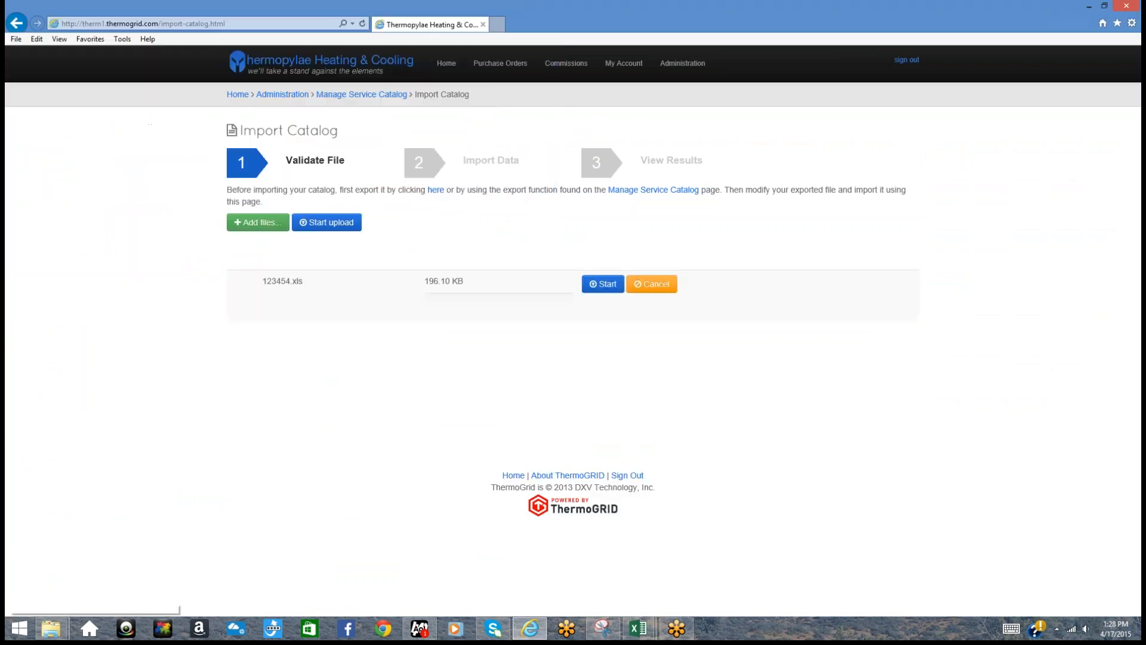
{"action": "left_click", "coordinate": [334, 228]}
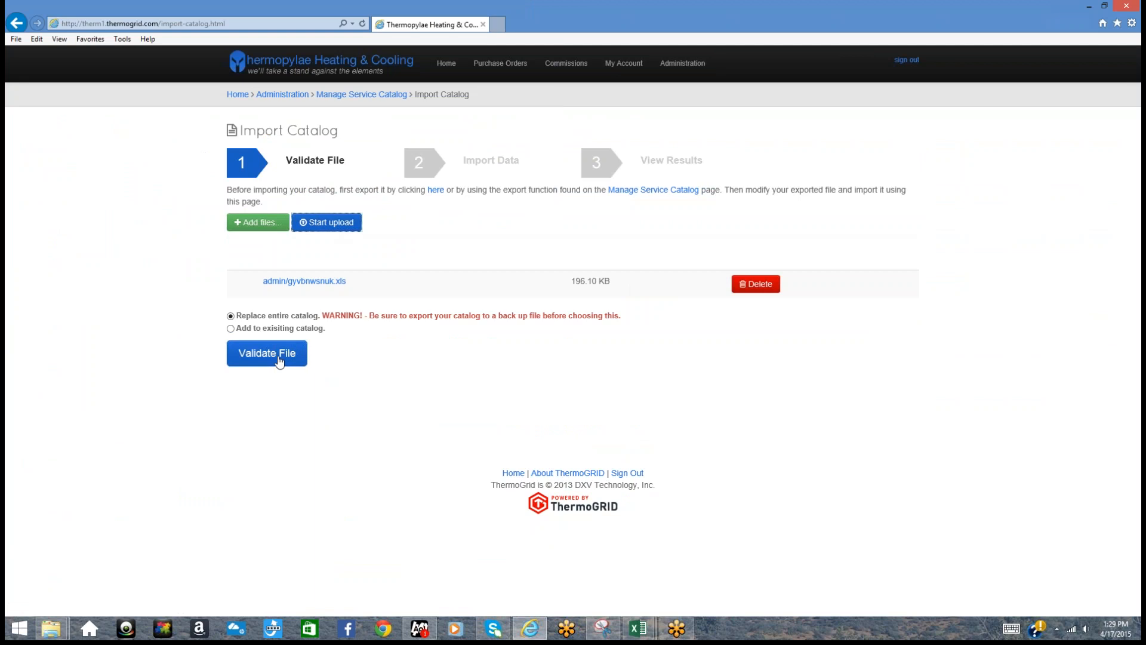
Validate the uploaded file with the option to replace the entire catalog, and read through the summary and row messages
{"action": "left_click", "coordinate": [277, 357]}
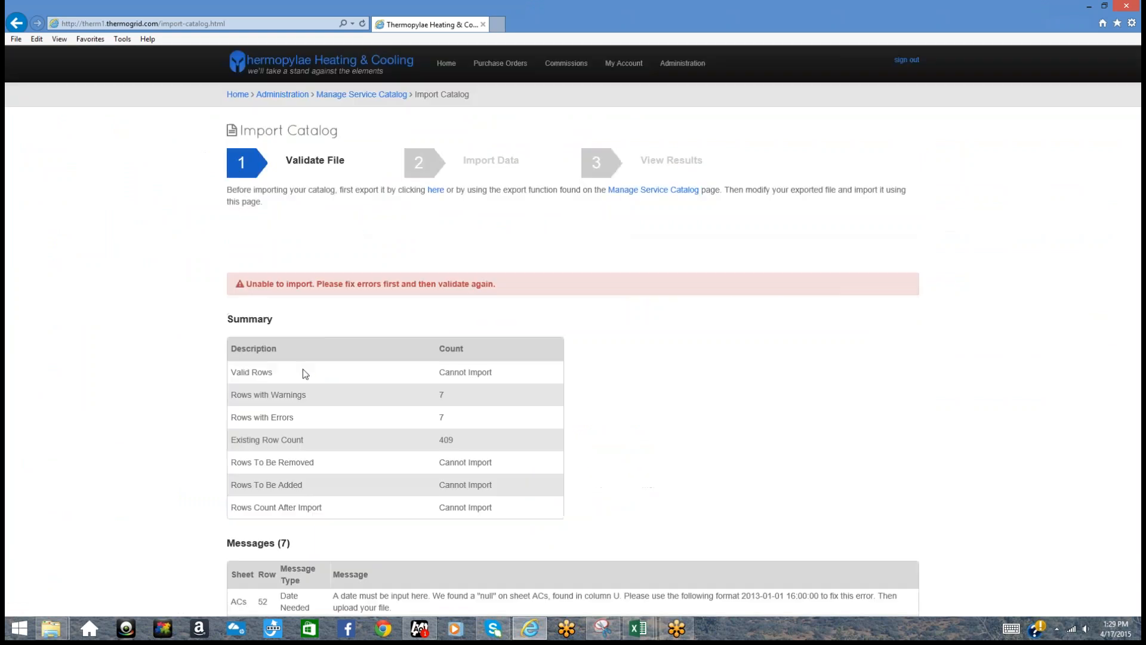
{"action": "left_click_drag", "start_coordinate": [518, 292], "coordinate": [265, 287]}
{"action": "left_click", "coordinate": [268, 309]}
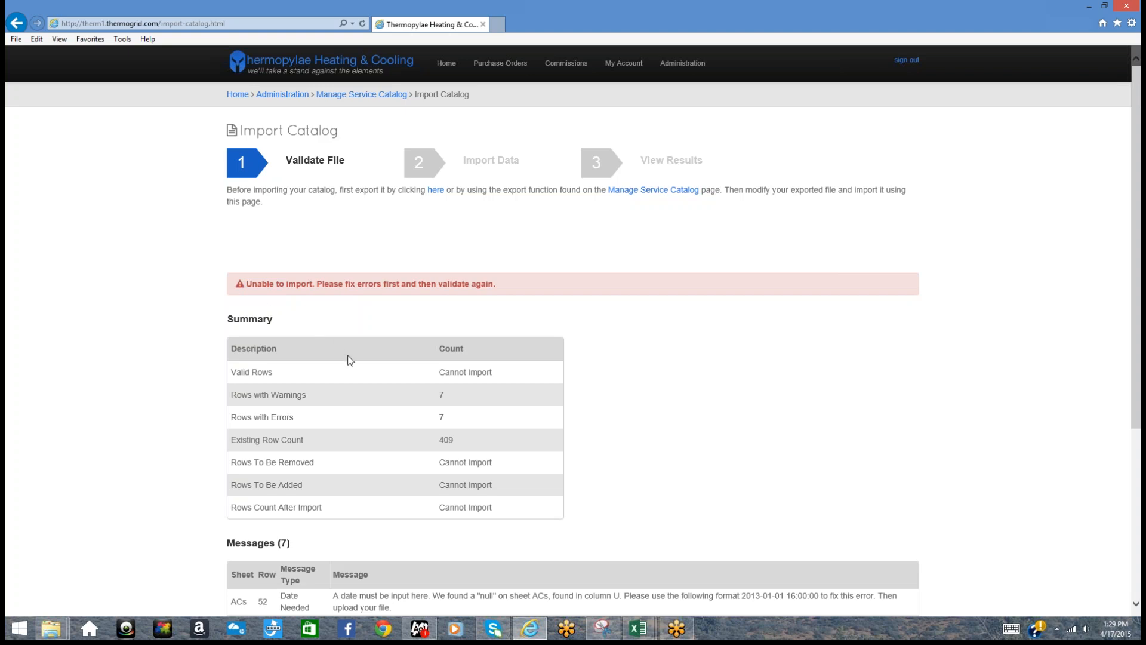
{"action": "scroll", "coordinate": [350, 359], "scroll_direction": "down", "scroll_amount": 4}
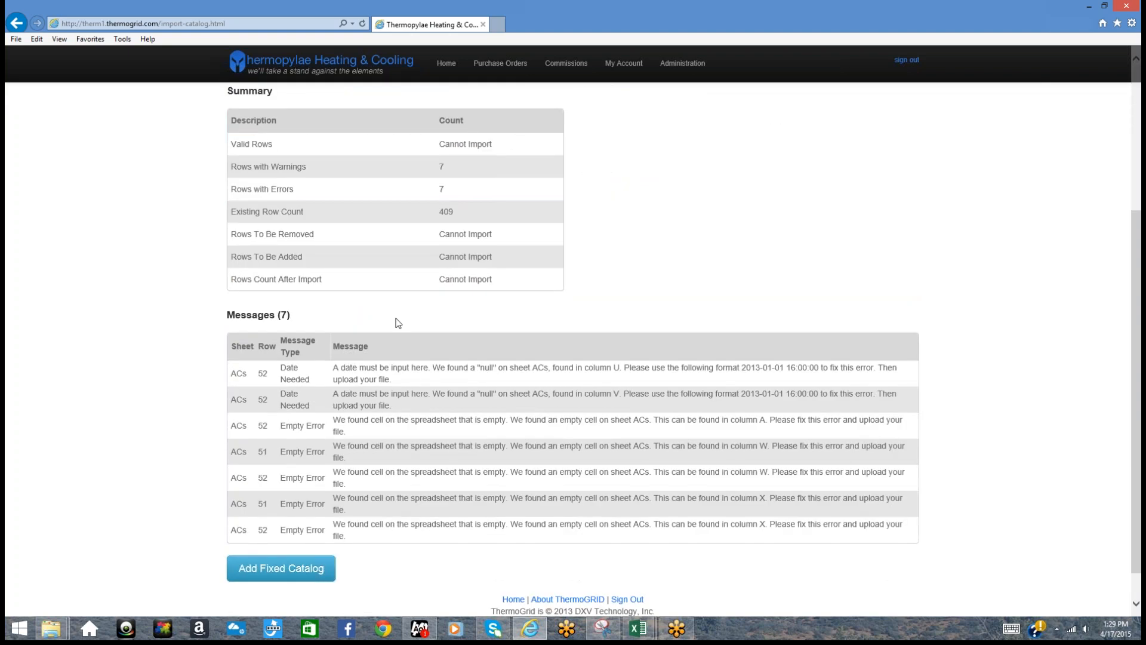
{"action": "scroll", "coordinate": [391, 328], "scroll_direction": "up", "scroll_amount": 4}
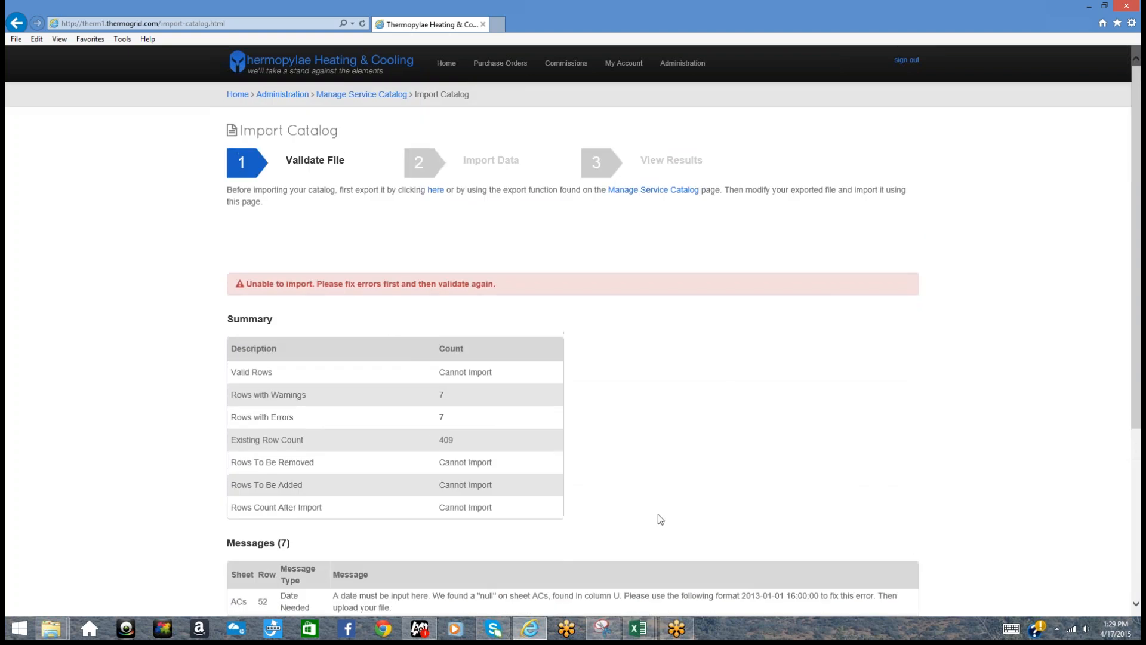
Switch back to the 123454 workbook in Excel, delete the blank row 52 from the ACs sheet and save
{"action": "mouse_move", "coordinate": [644, 631]}
{"action": "left_click", "coordinate": [661, 572]}
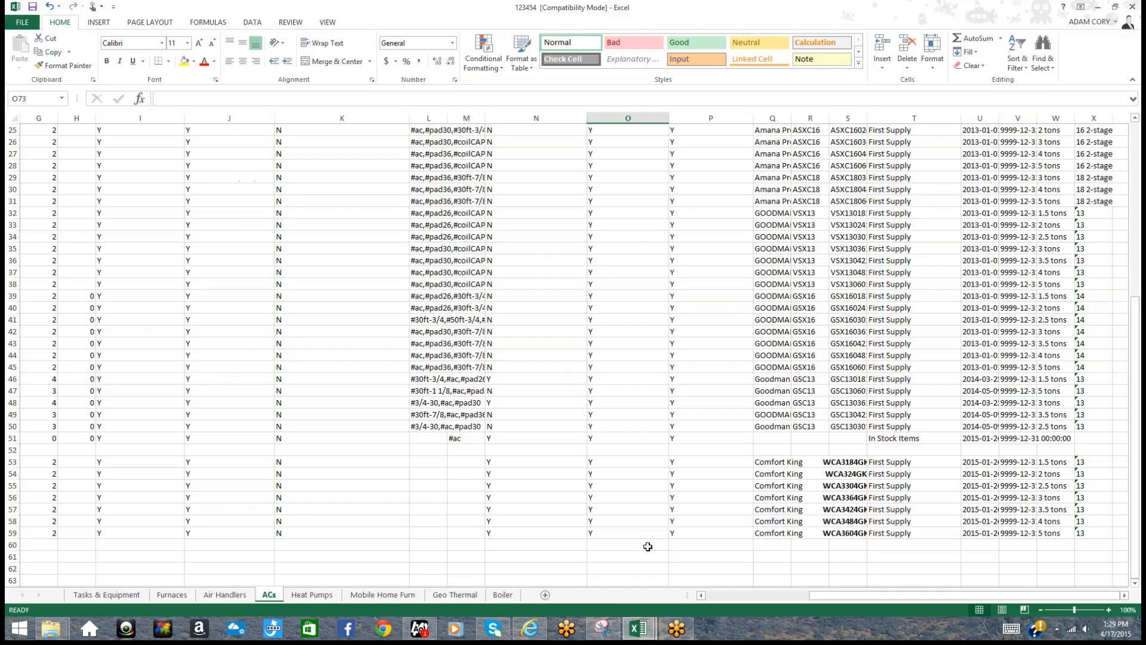
{"action": "left_click", "coordinate": [13, 449]}
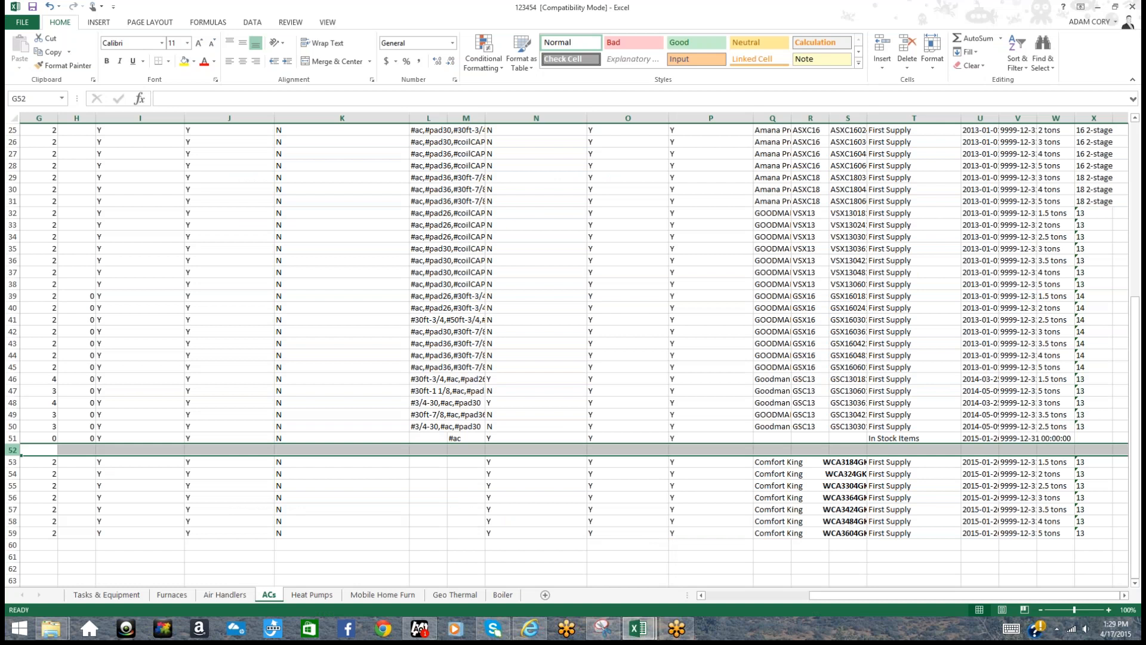
{"action": "right_click", "coordinate": [20, 453]}
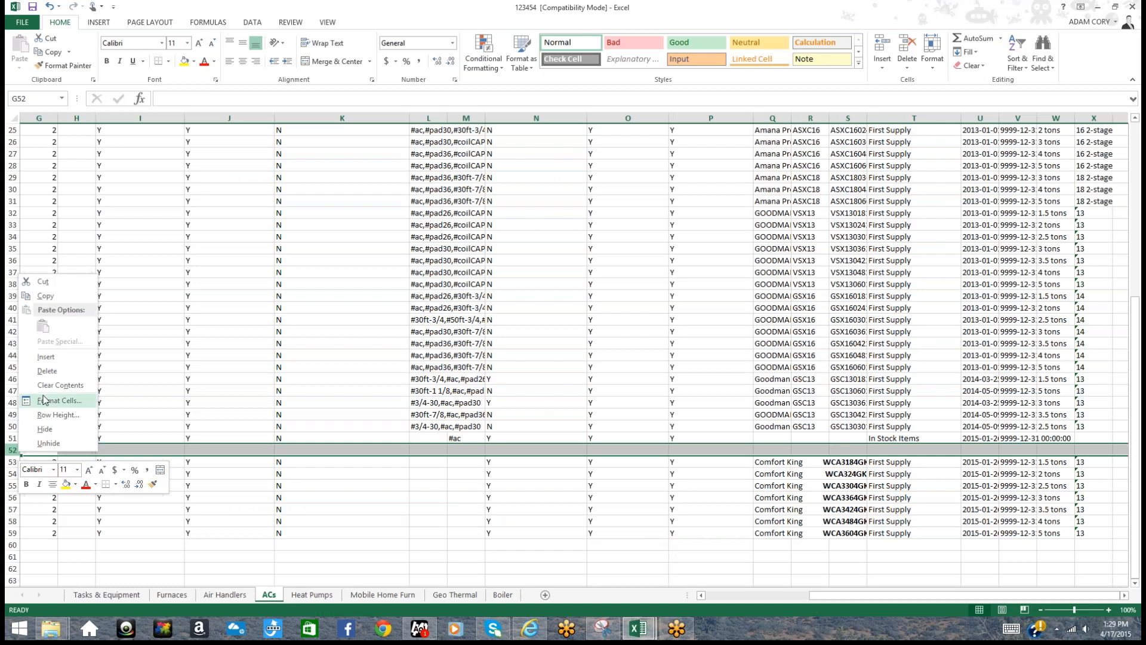
{"action": "left_click", "coordinate": [47, 371]}
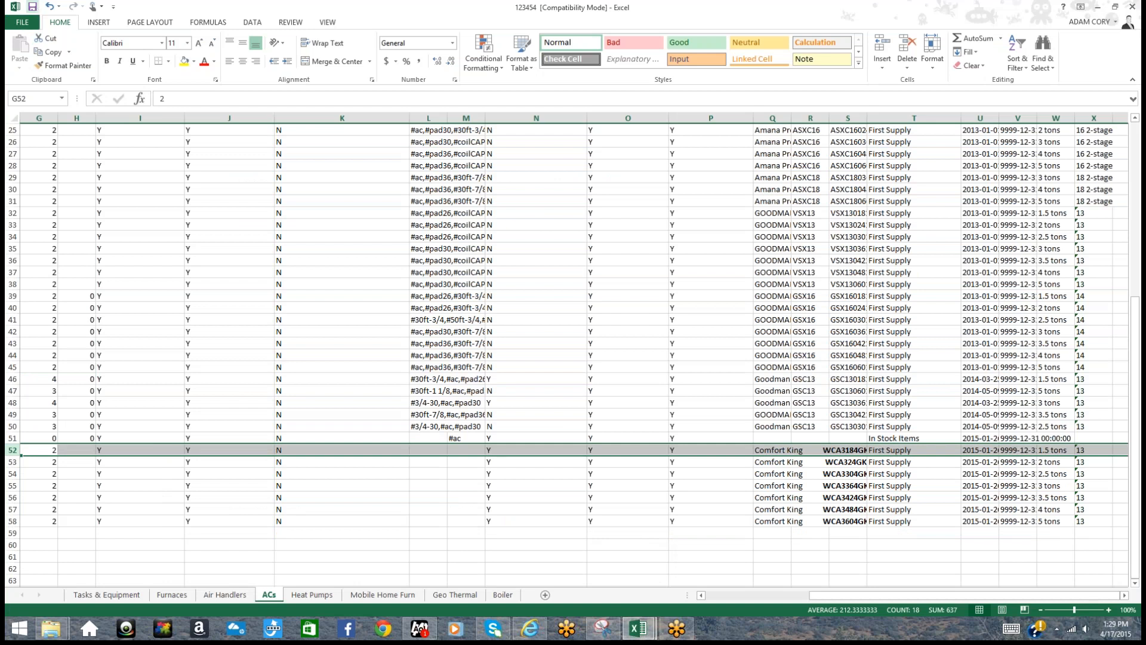
Return to the ThermoGRID import page in Internet Explorer and upload the fixed 123454 catalog from the Desktop
{"action": "left_click", "coordinate": [530, 628]}
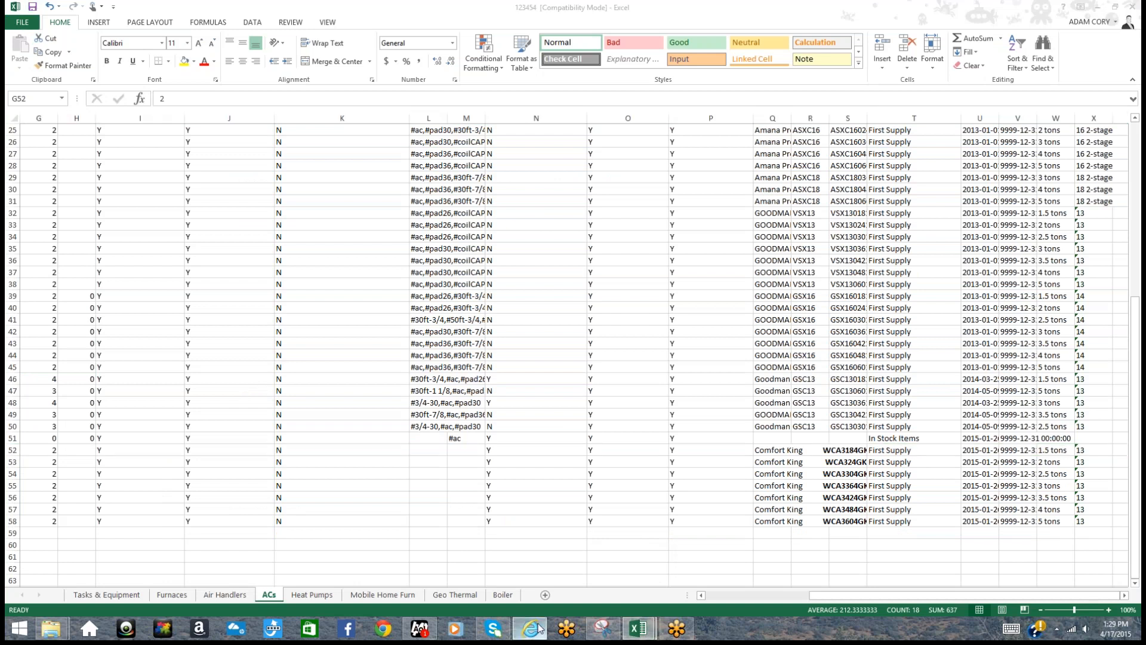
{"action": "scroll", "coordinate": [377, 452], "scroll_direction": "down", "scroll_amount": 5}
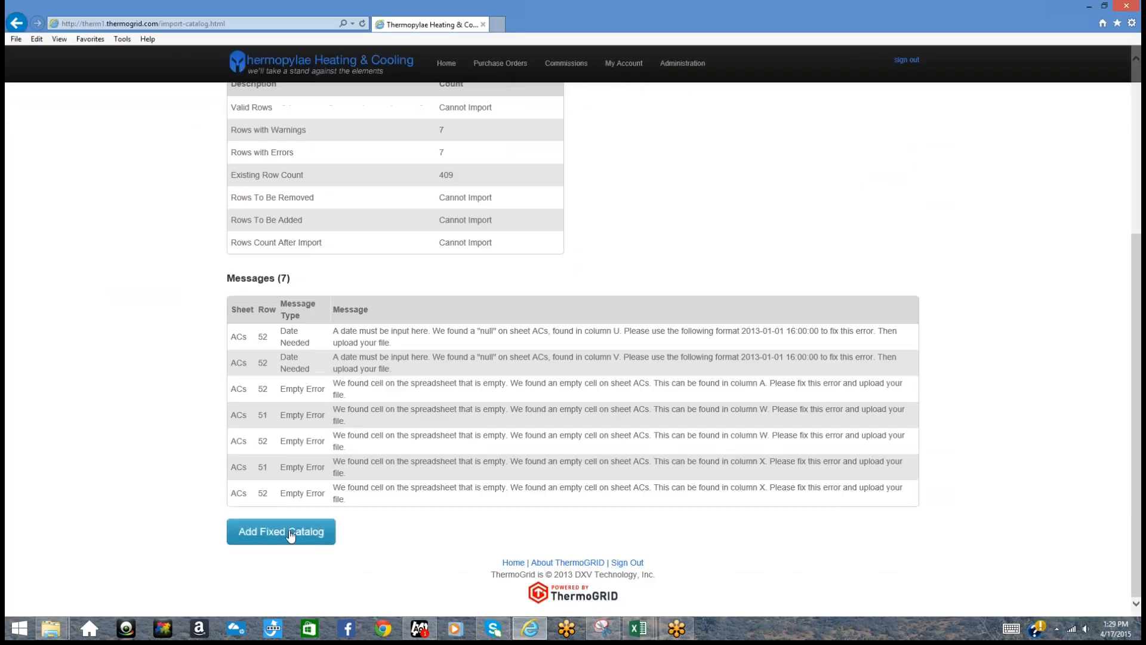
{"action": "left_click", "coordinate": [282, 531]}
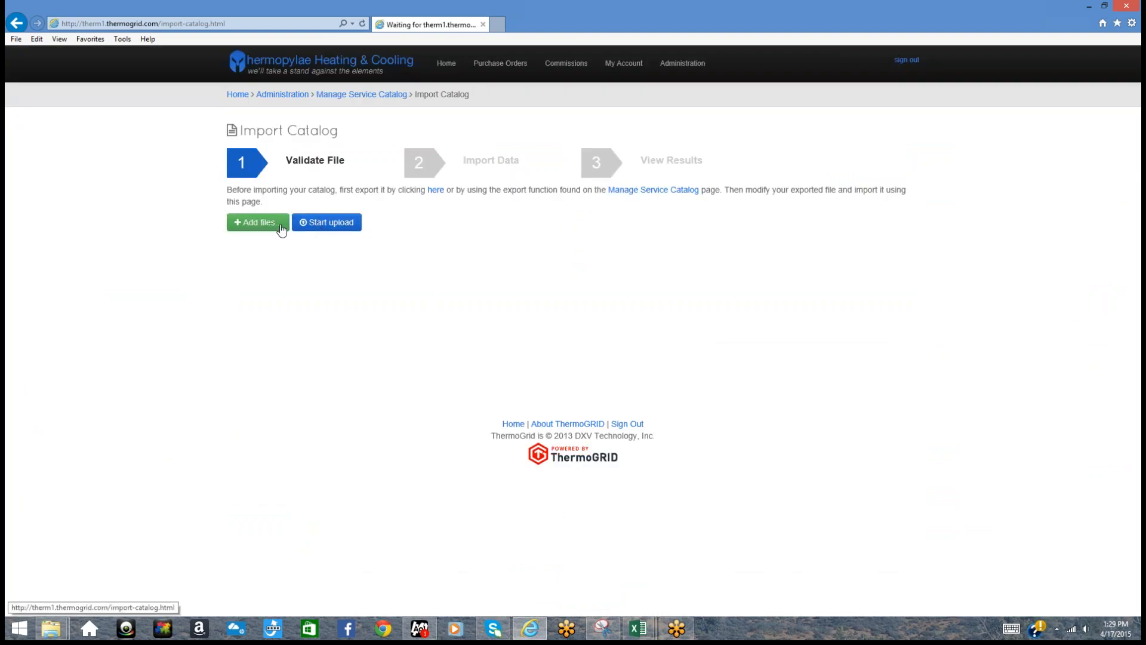
{"action": "left_click", "coordinate": [280, 229]}
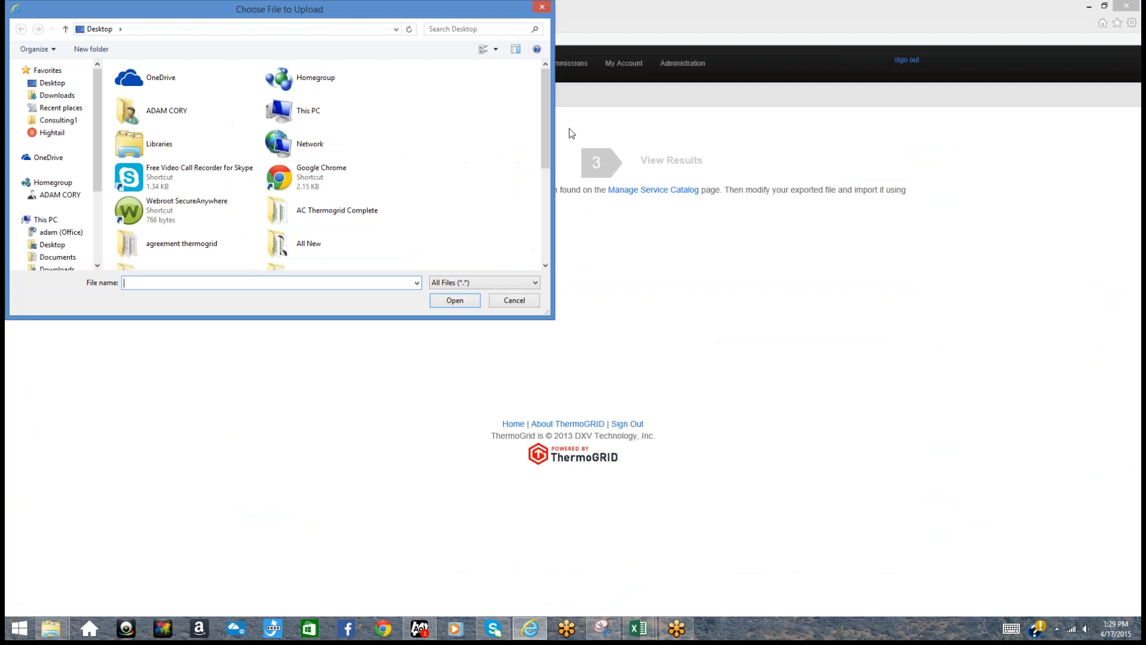
{"action": "scroll", "coordinate": [546, 136], "scroll_direction": "down", "scroll_amount": 5}
{"action": "left_click", "coordinate": [334, 154]}
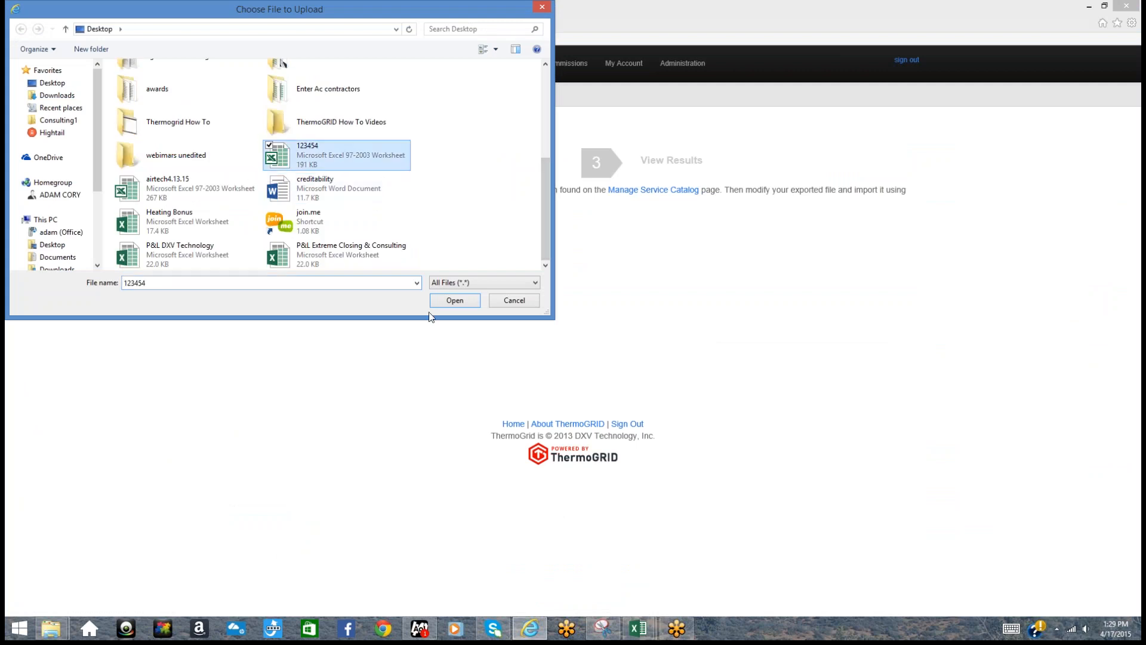
{"action": "left_click", "coordinate": [453, 301]}
{"action": "left_click", "coordinate": [339, 224]}
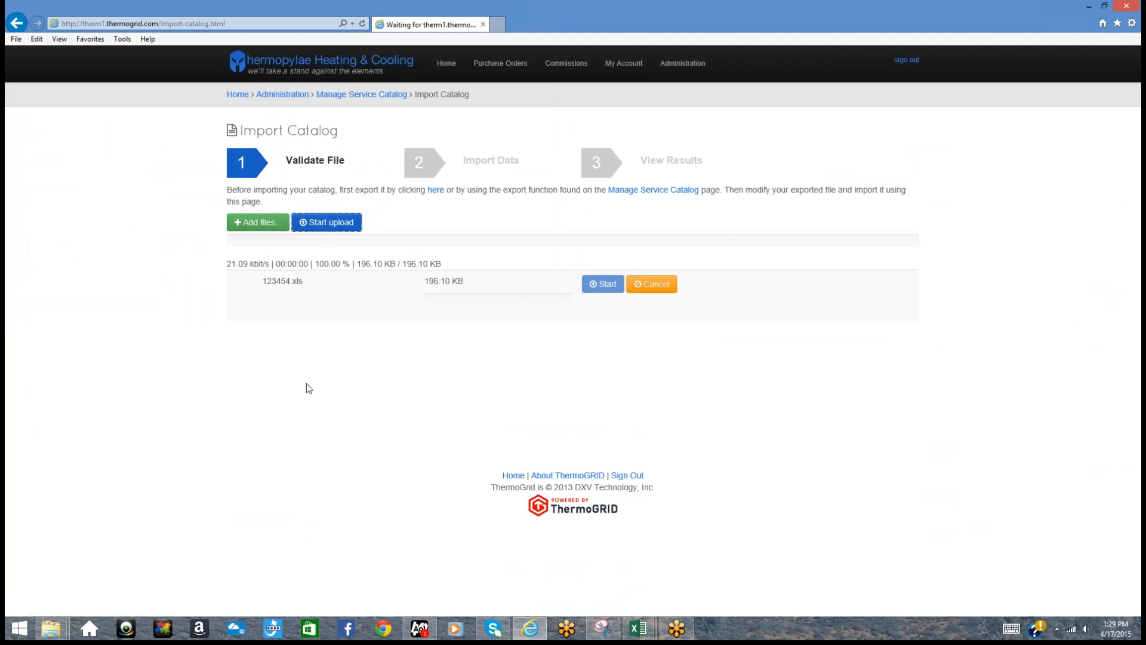
Validate the fixed catalog file and check which cells of the ACs sheet the error messages refer to
{"action": "left_click", "coordinate": [292, 353]}
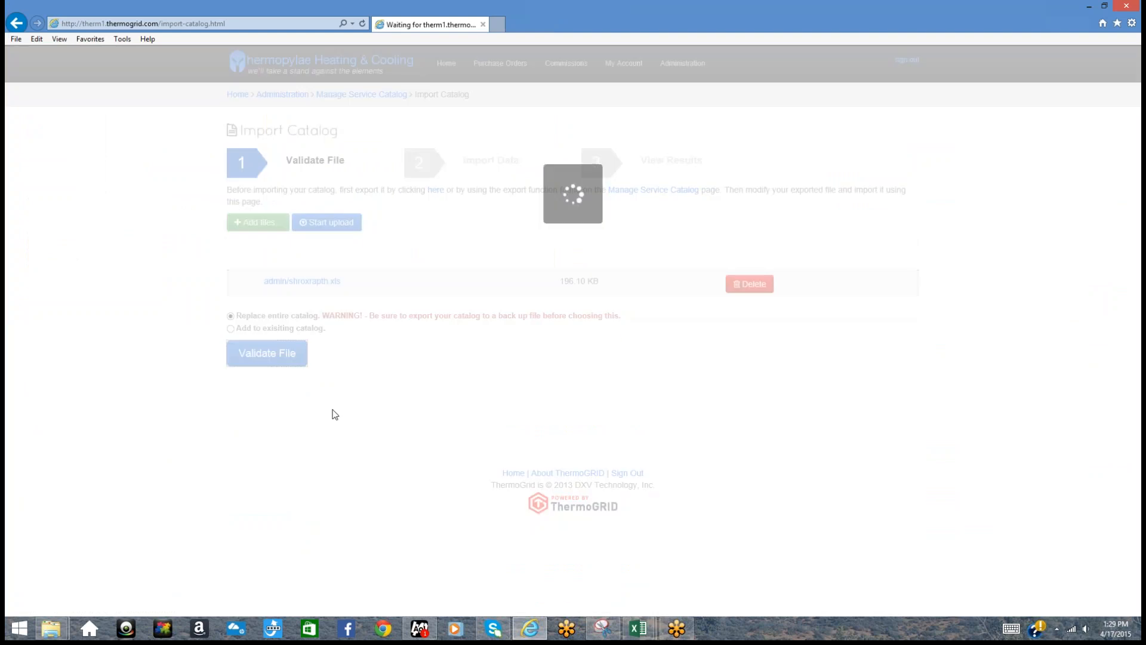
{"action": "scroll", "coordinate": [331, 412], "scroll_direction": "down", "scroll_amount": 3}
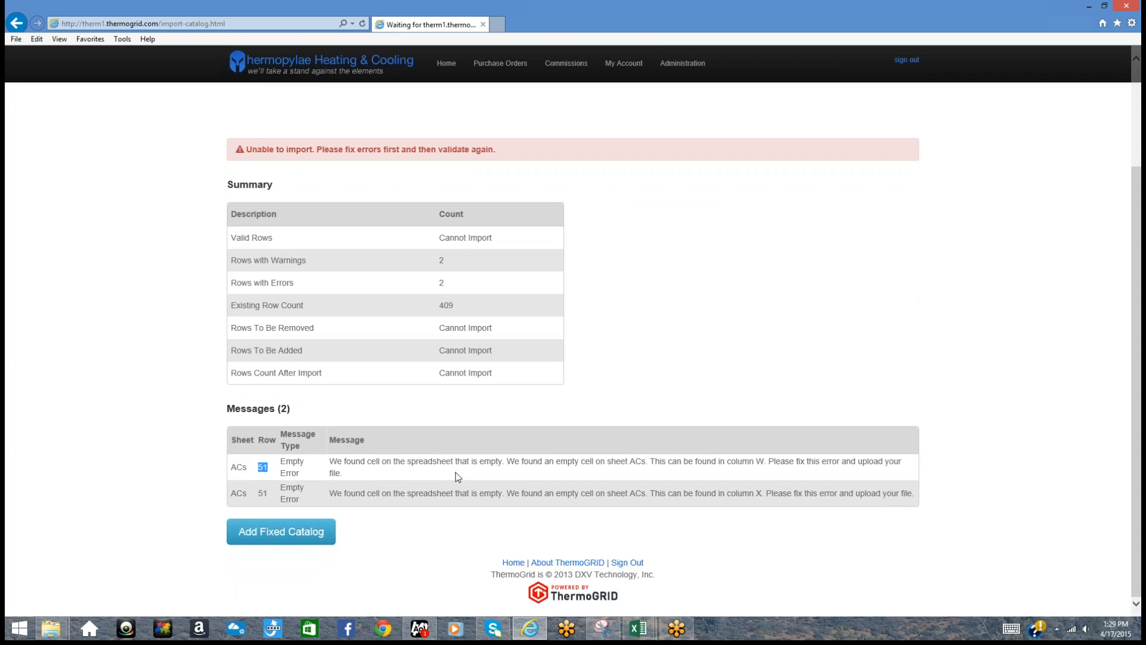
{"action": "left_click_drag", "start_coordinate": [767, 463], "coordinate": [727, 493]}
Switch to the 123454 workbook in Excel and check row 51 of the ACs sheet, including columns W and X, against the error messages
{"action": "mouse_move", "coordinate": [654, 632]}
{"action": "left_click", "coordinate": [714, 552]}
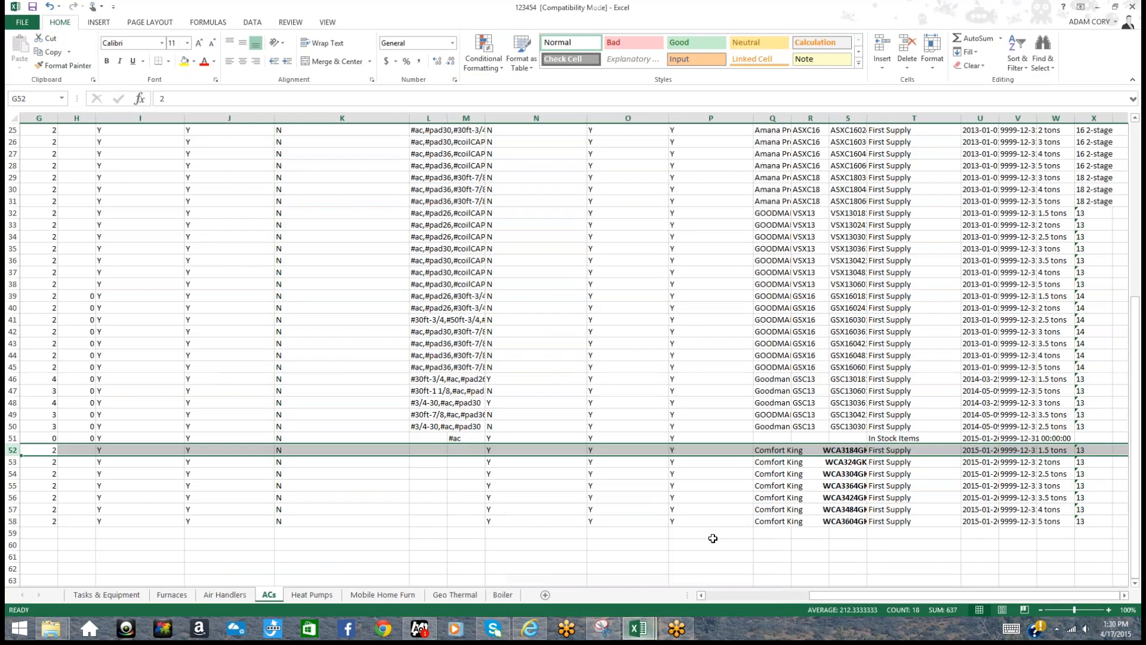
{"action": "left_click", "coordinate": [11, 439]}
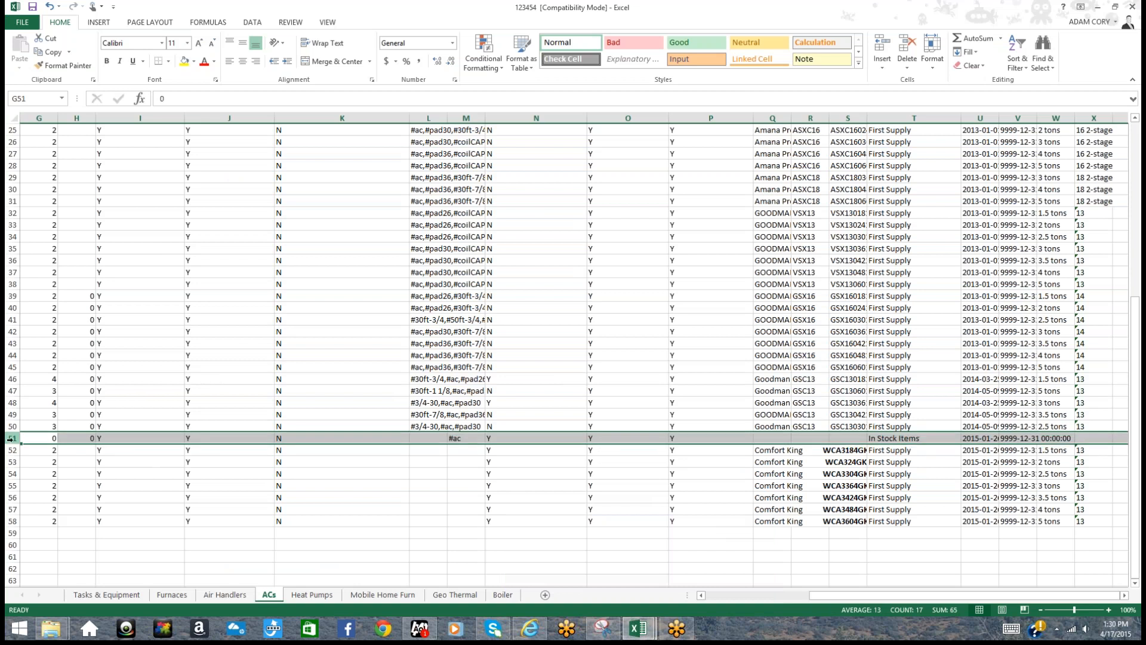
{"action": "left_click_drag", "start_coordinate": [807, 595], "coordinate": [711, 601]}
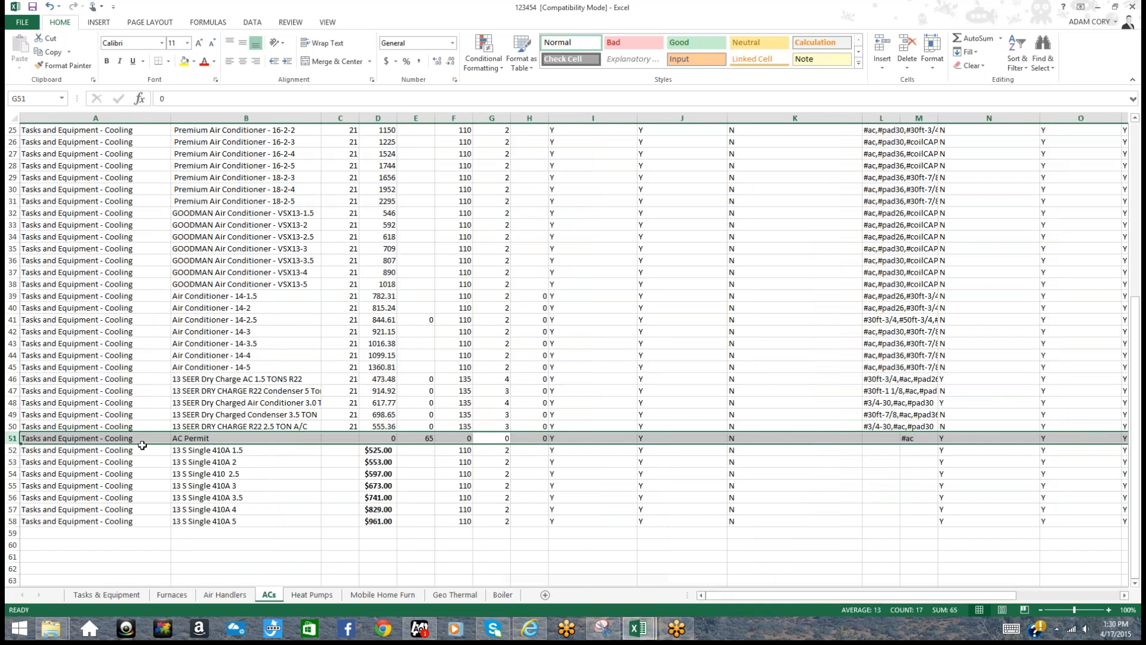
{"action": "left_click_drag", "start_coordinate": [740, 597], "coordinate": [864, 593]}
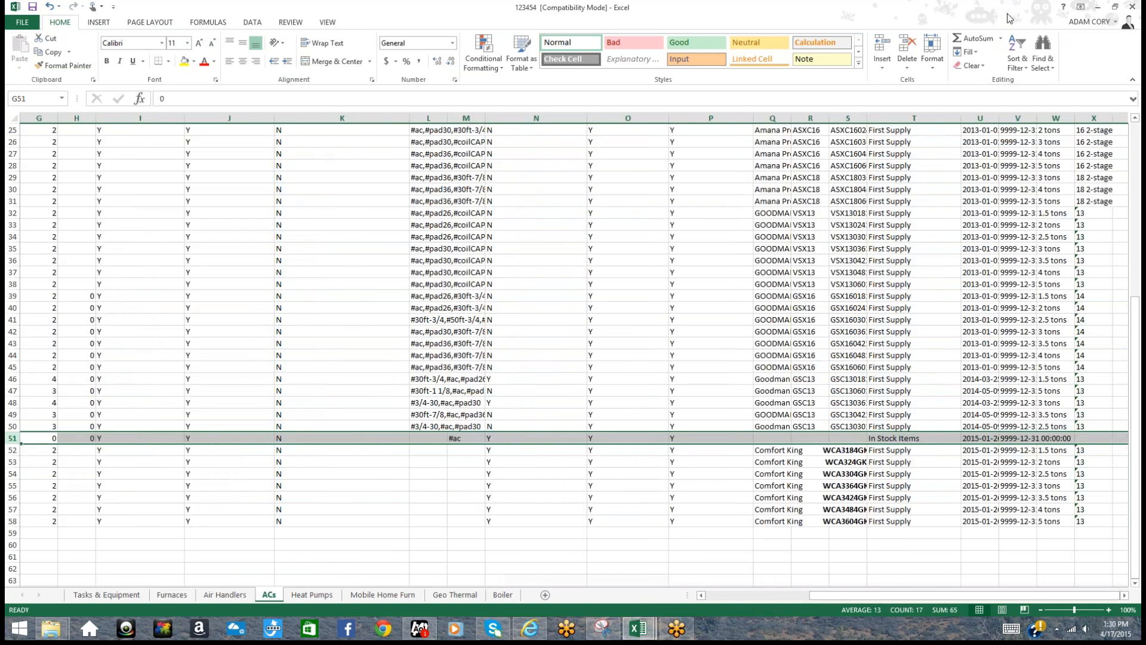
{"action": "left_click_drag", "start_coordinate": [1001, 12], "coordinate": [623, 33]}
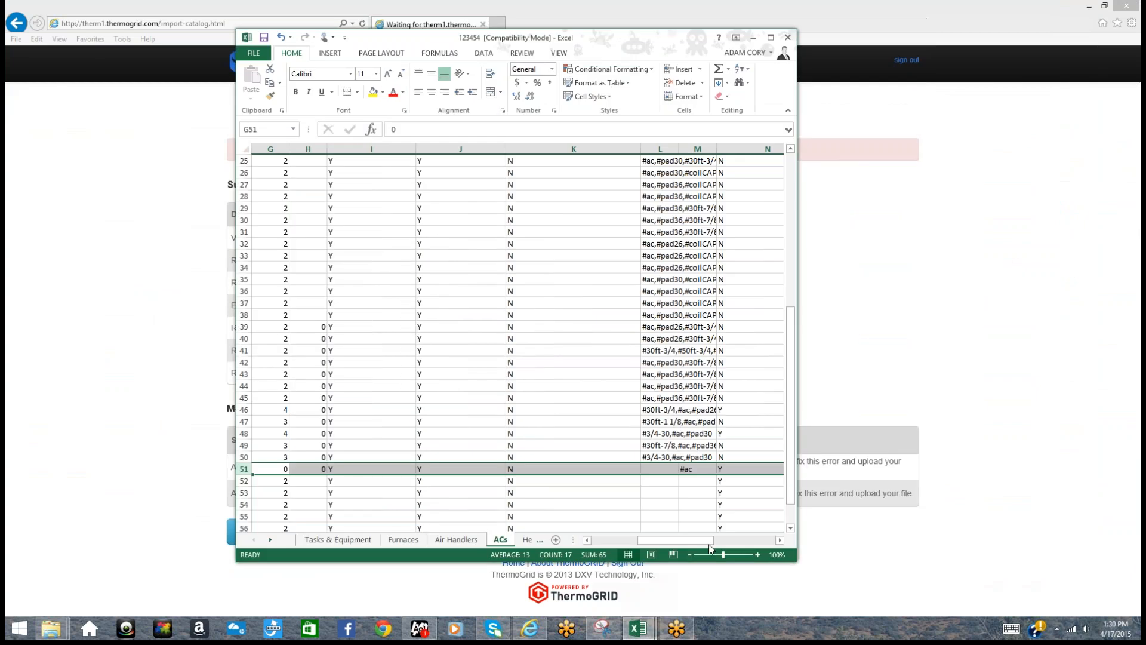
{"action": "left_click_drag", "start_coordinate": [697, 540], "coordinate": [801, 528]}
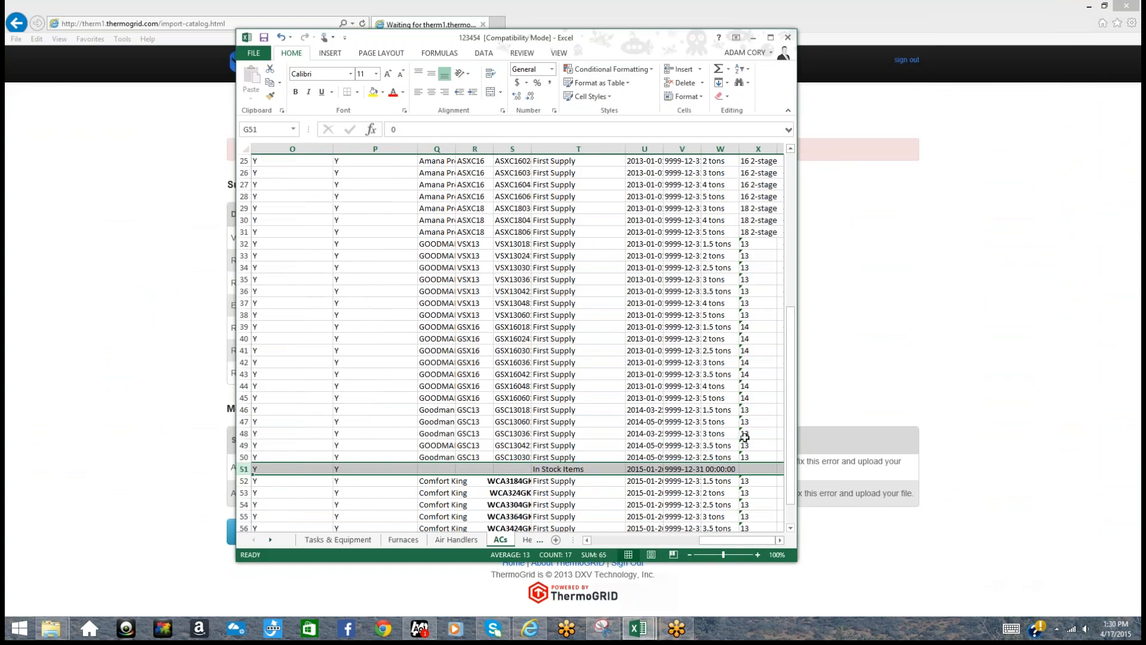
{"action": "scroll", "coordinate": [734, 442], "scroll_direction": "down", "scroll_amount": 2}
{"action": "scroll", "coordinate": [735, 443], "scroll_direction": "down", "scroll_amount": 4}
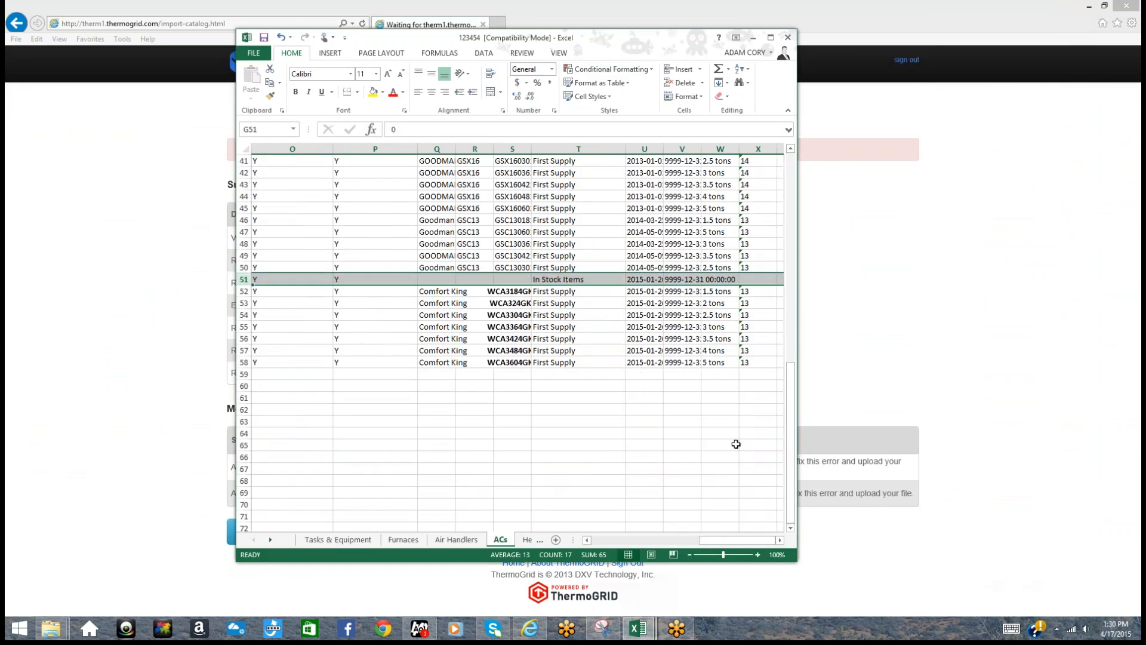
Delete the AC Permit row 51 from the ACs sheet and minimize the workbook
{"action": "right_click", "coordinate": [243, 279]}
{"action": "left_click", "coordinate": [270, 375]}
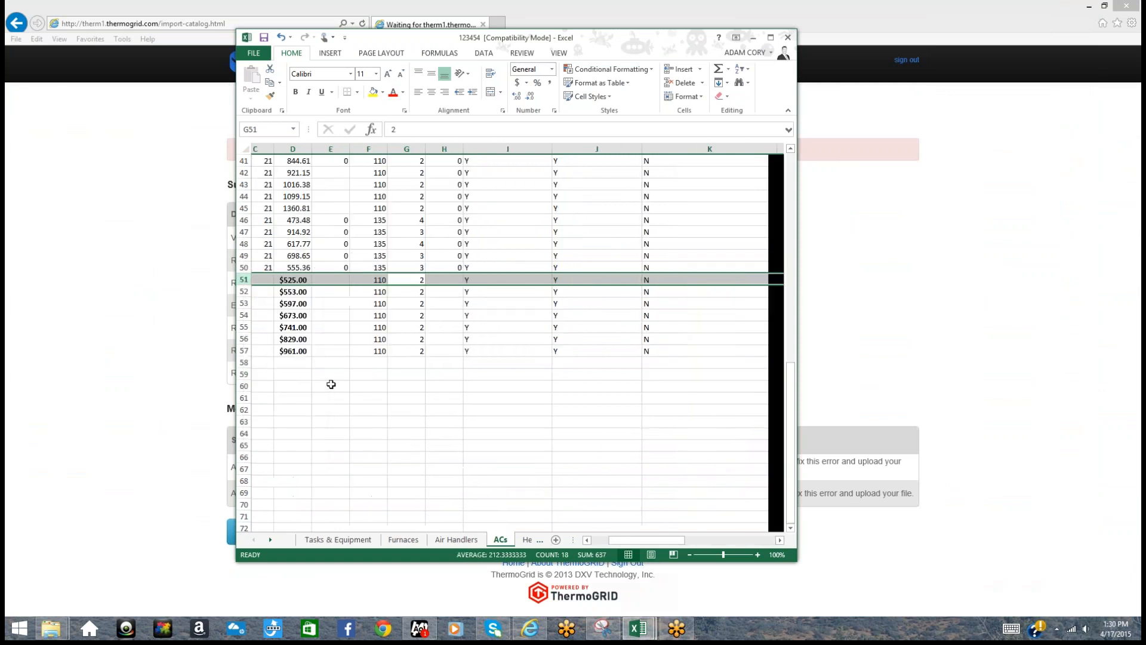
{"action": "scroll", "coordinate": [465, 433], "scroll_direction": "up", "scroll_amount": 8}
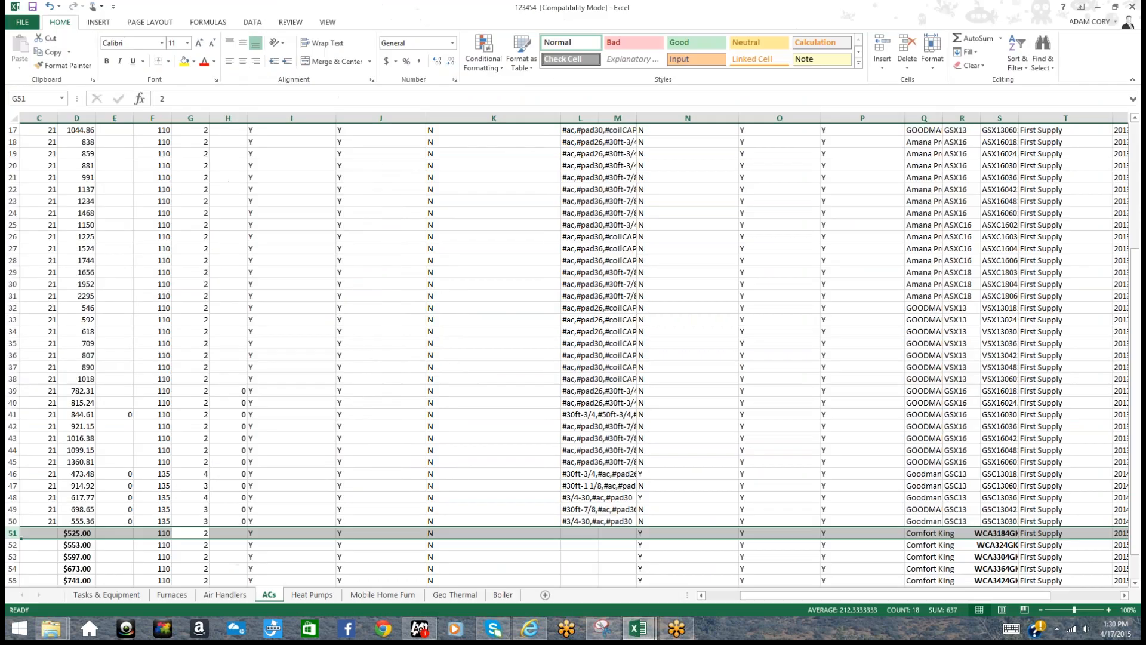
{"action": "left_click", "coordinate": [770, 37]}
{"action": "left_click", "coordinate": [1097, 7]}
Add the corrected 123454 catalog from the Desktop on the ThermoGRID import page and upload it
{"action": "left_click", "coordinate": [308, 525]}
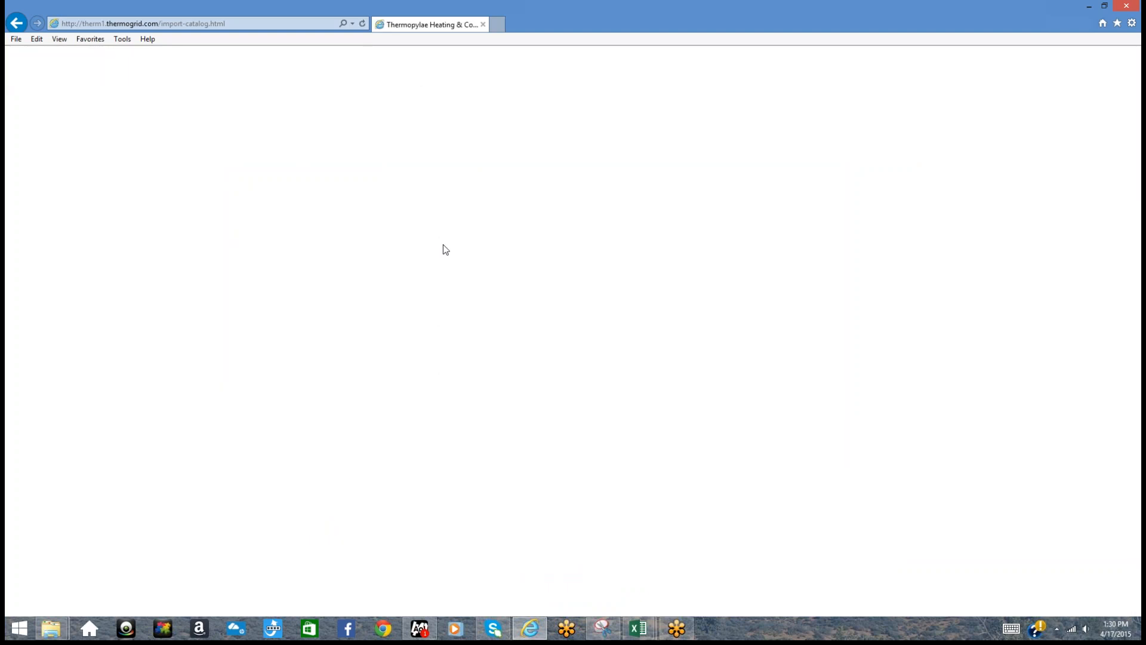
{"action": "left_click", "coordinate": [270, 222]}
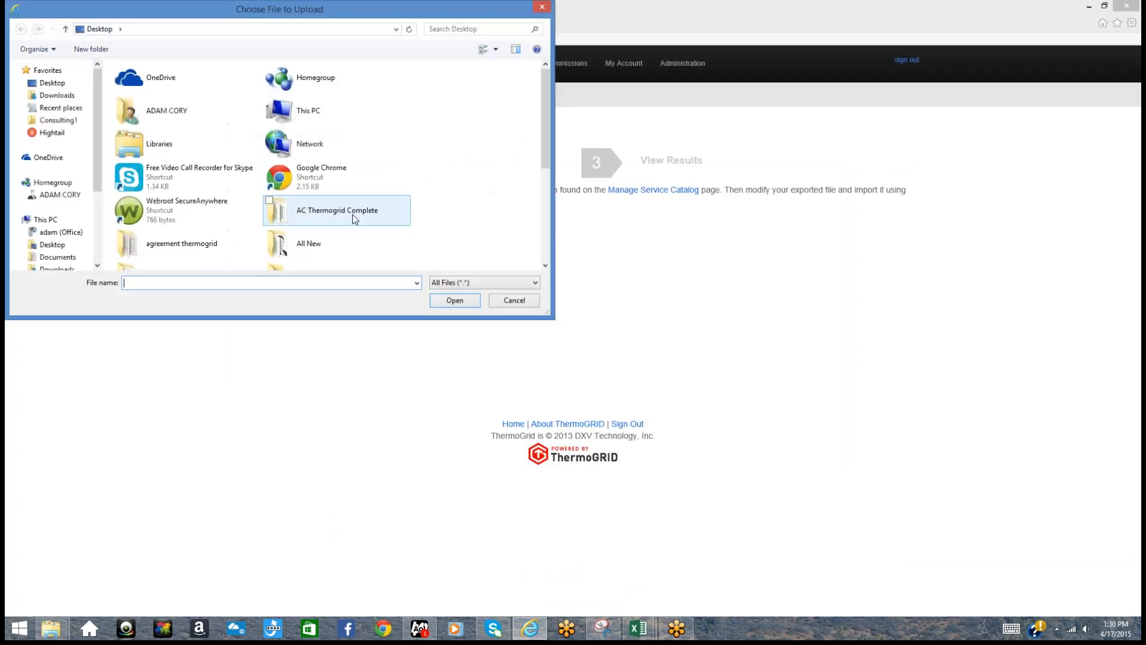
{"action": "left_click_drag", "start_coordinate": [546, 135], "coordinate": [547, 223]}
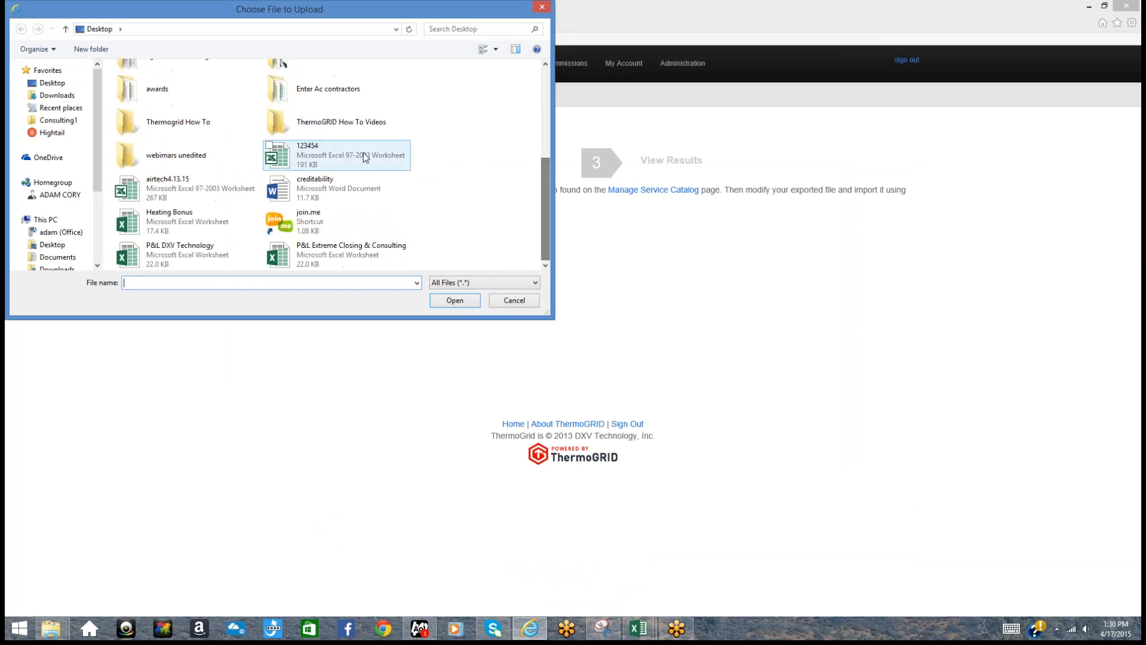
{"action": "left_click", "coordinate": [361, 154]}
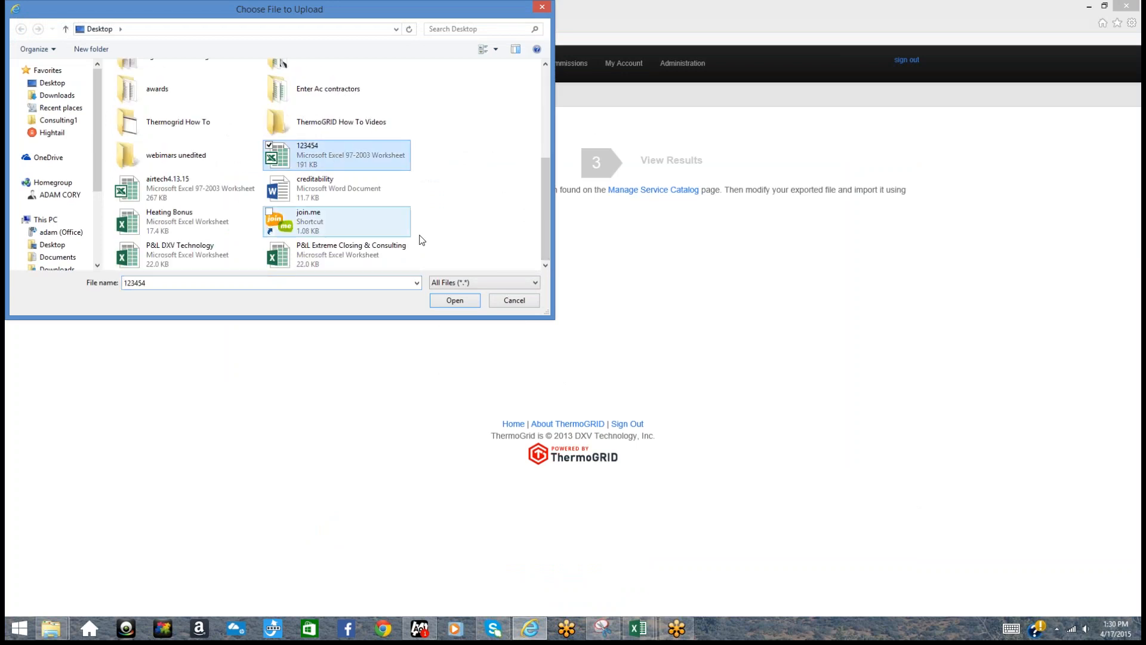
{"action": "left_click", "coordinate": [454, 302]}
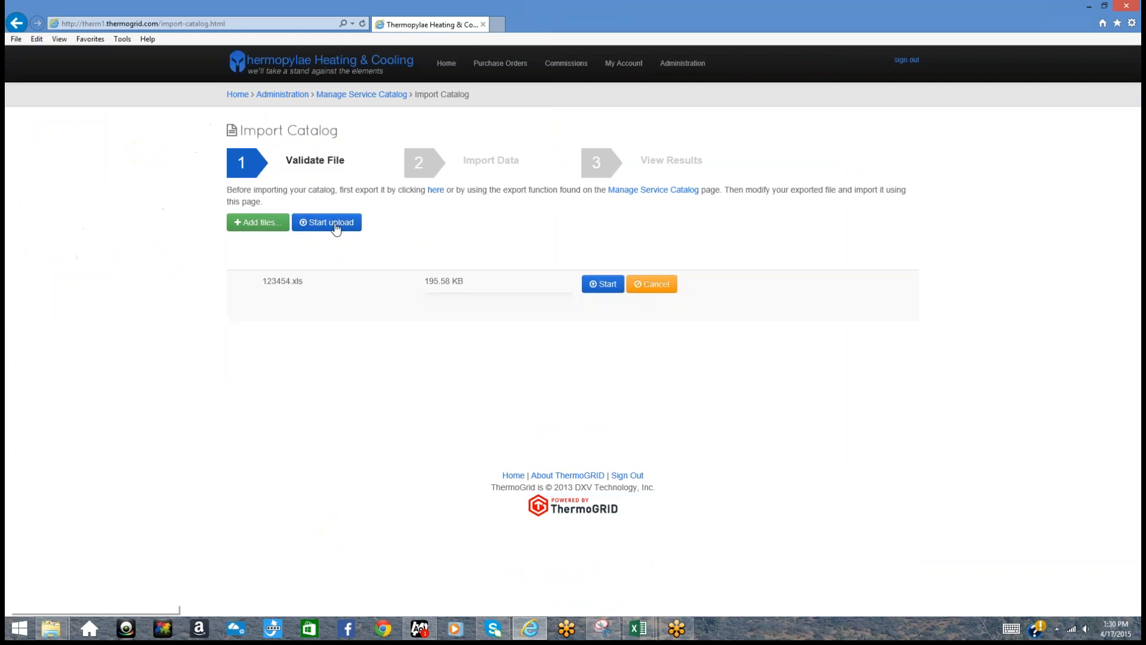
{"action": "left_click", "coordinate": [345, 229]}
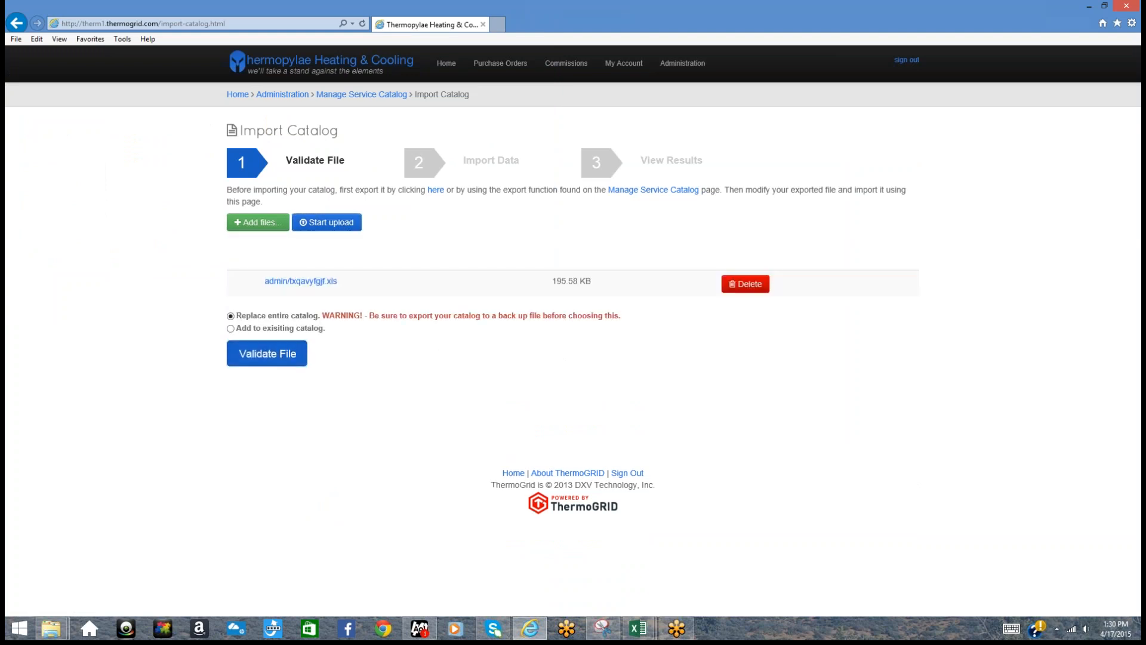
Validate the uploaded catalog with the option to replace the entire catalog, and import the file
{"action": "left_click", "coordinate": [289, 351]}
{"action": "scroll", "coordinate": [287, 516], "scroll_direction": "down", "scroll_amount": 1}
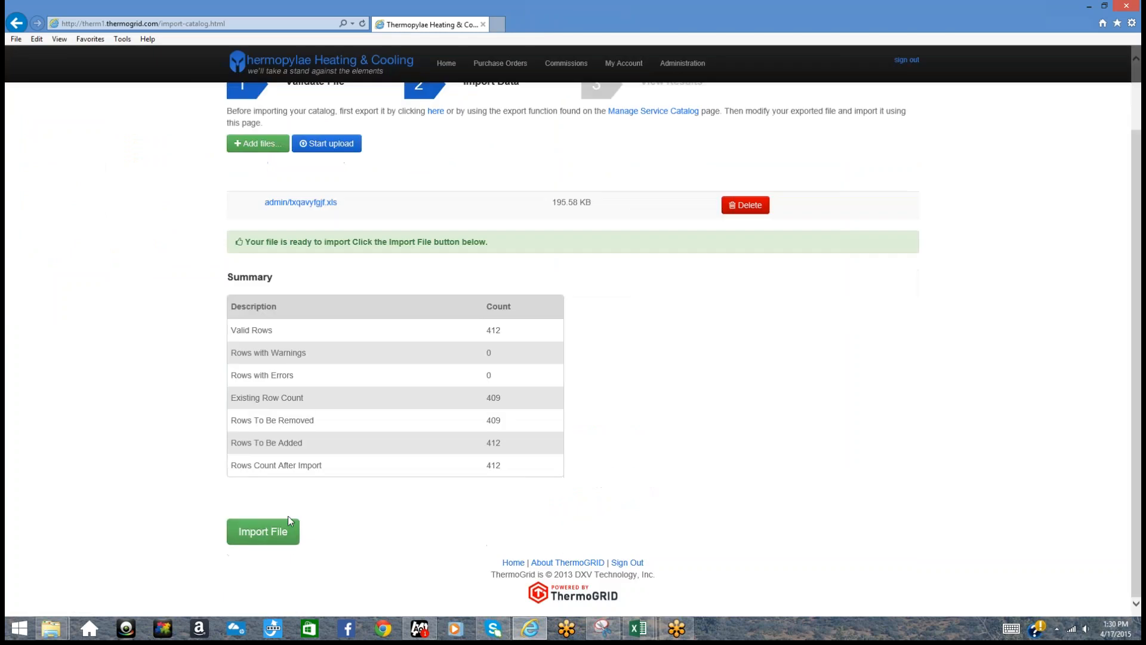
{"action": "left_click", "coordinate": [274, 534]}
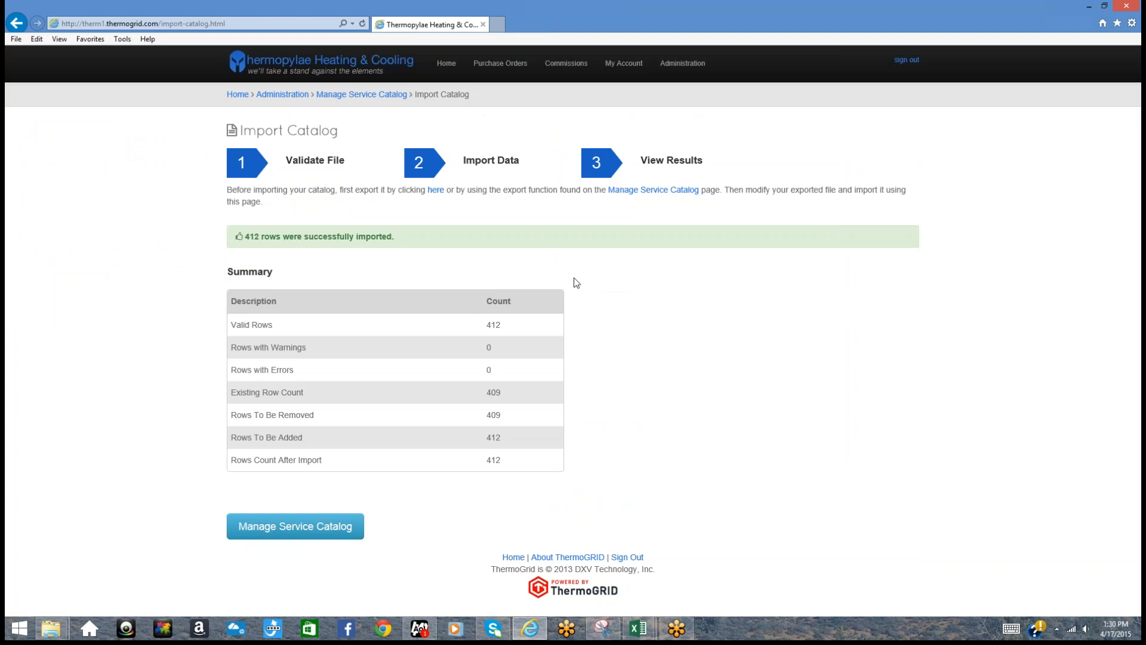
Open the Purchase Orders page in ThermoGRID
{"action": "left_click", "coordinate": [513, 64]}
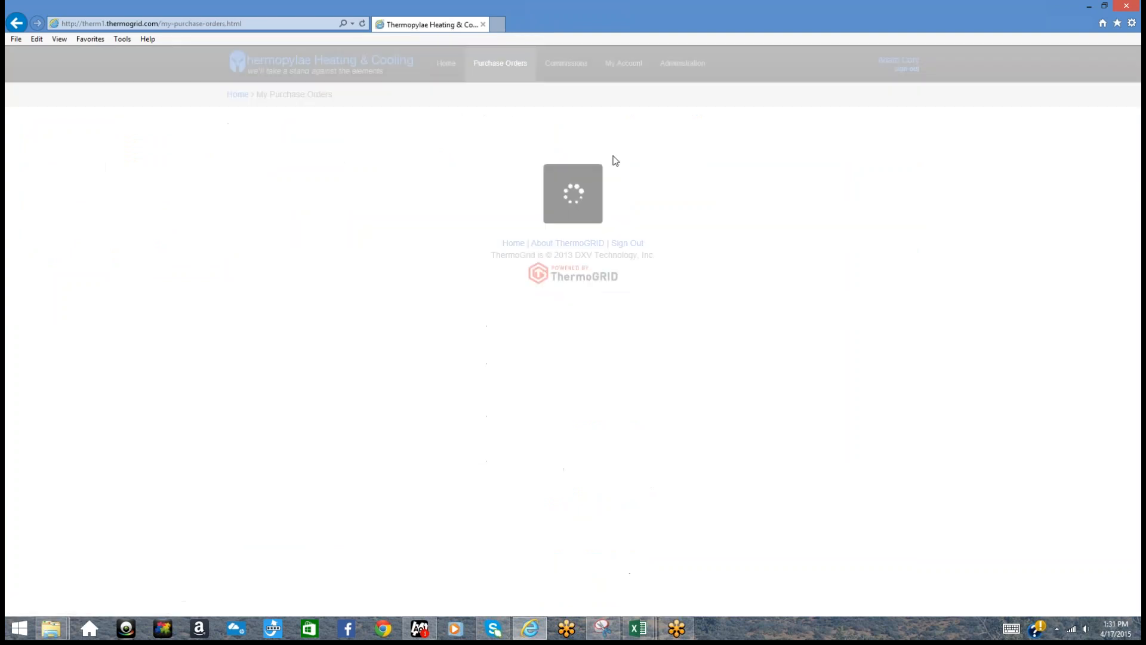